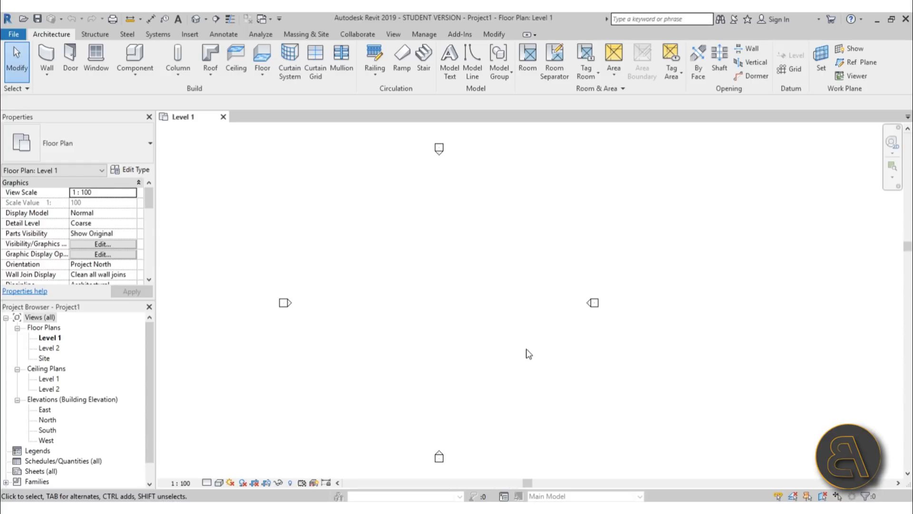
Turn on Show Mass Form and Floors and start an in-place mass named Mass 1
left_click(321, 37)
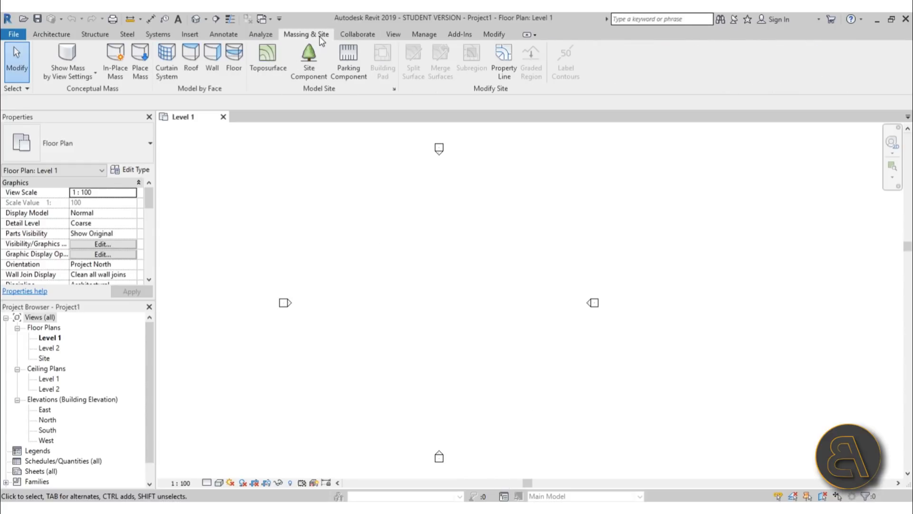
left_click(75, 59)
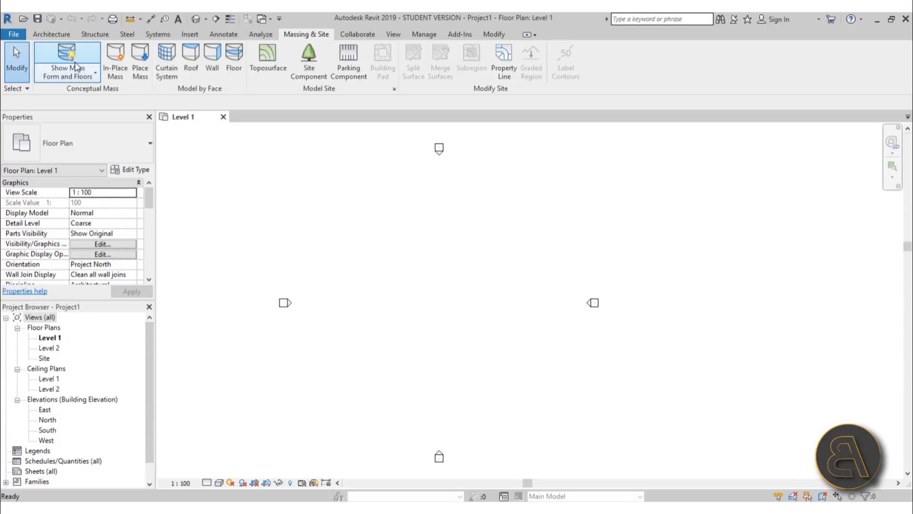
left_click(115, 61)
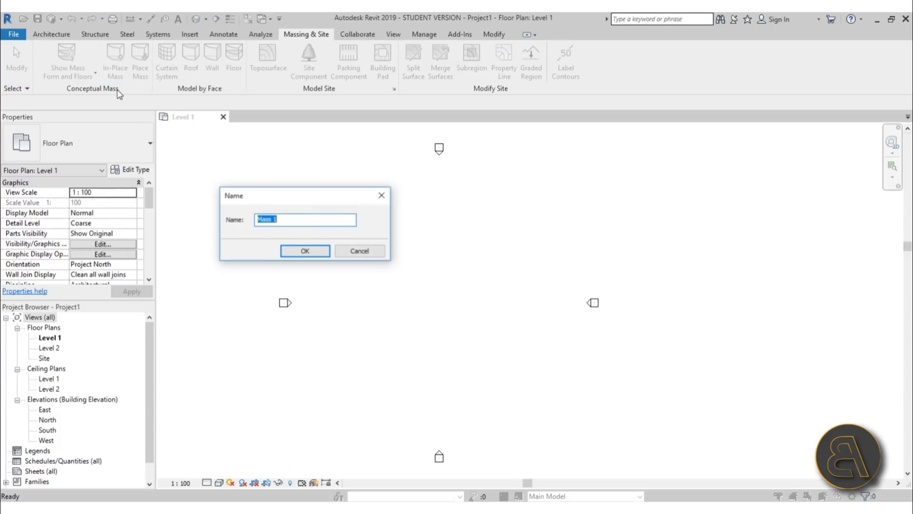
left_click(286, 256)
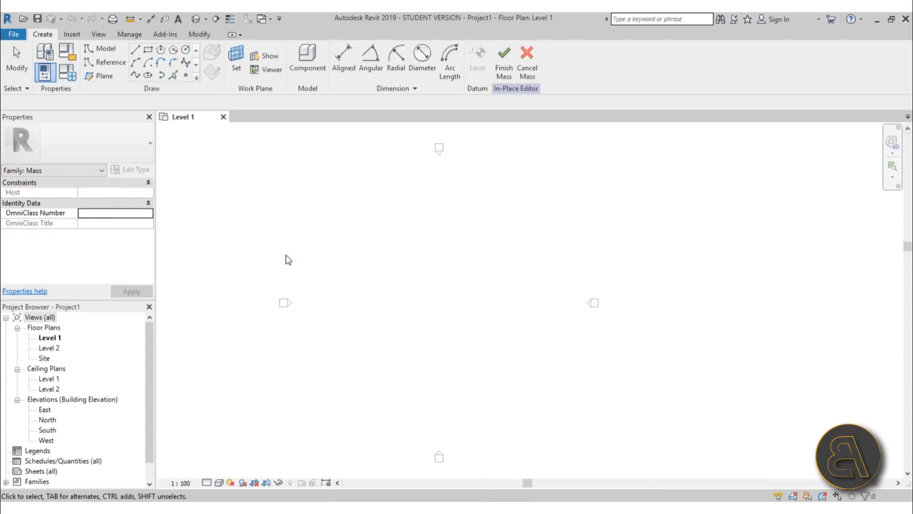
Draw three parallel horizontal reference planes across the Level 1 plan, spaced 22000 apart
middle_click_drag(434, 276, 419, 265)
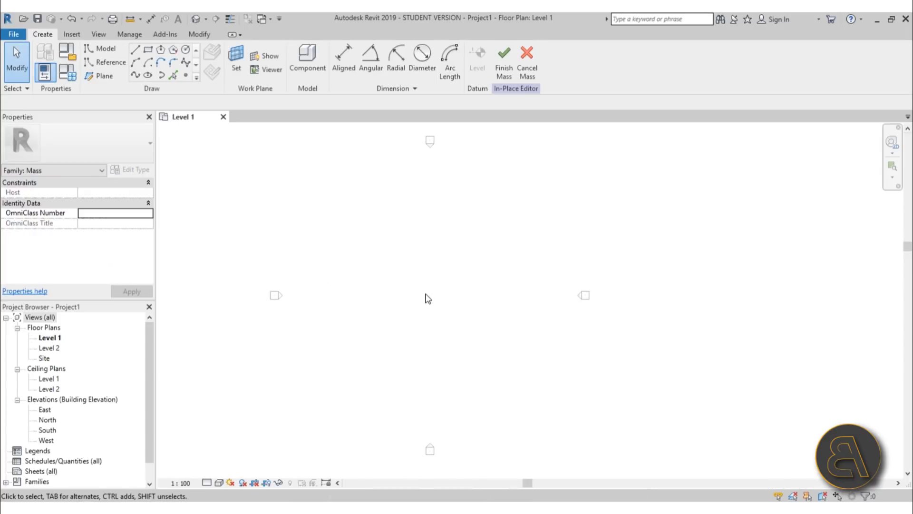
left_click(104, 77)
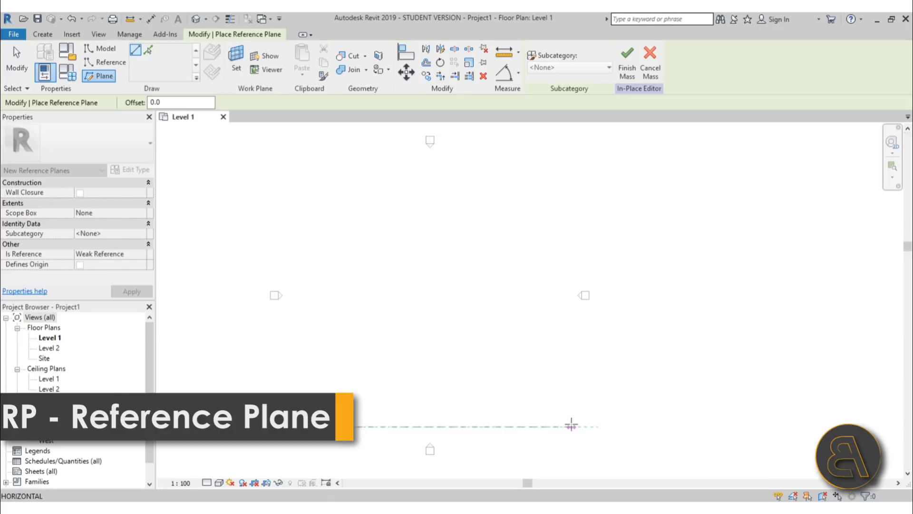
left_click(569, 426)
left_click(286, 294)
left_click(569, 293)
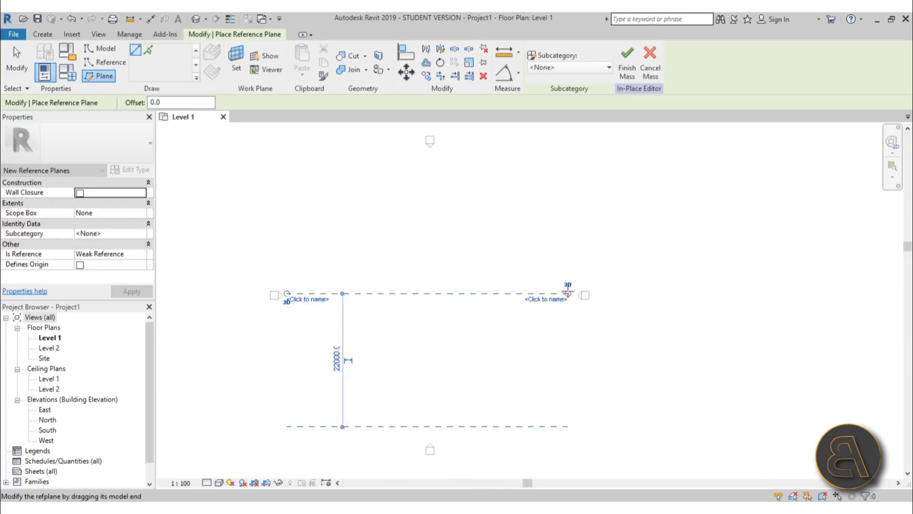
left_click(286, 160)
left_click(568, 159)
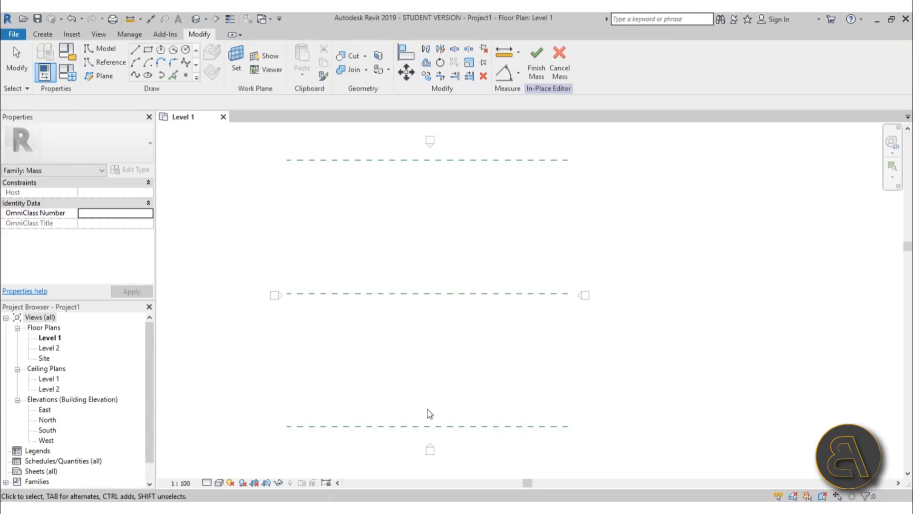
key("Escape")
Name the three horizontal reference planes 1, 2 and 3, going from the south plane to the north plane
left_click(417, 426)
left_click(308, 433)
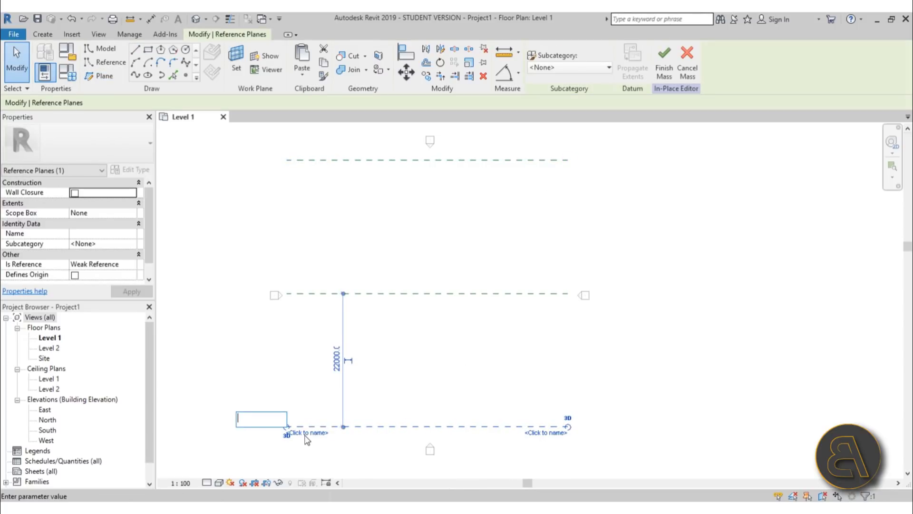
type("1")
key("Return")
left_click(310, 293)
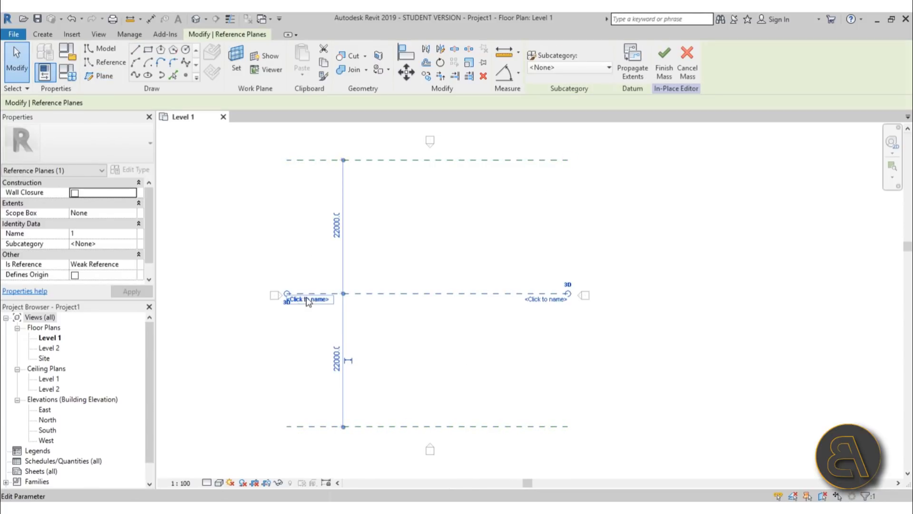
left_click(305, 300)
type("2")
key("Return")
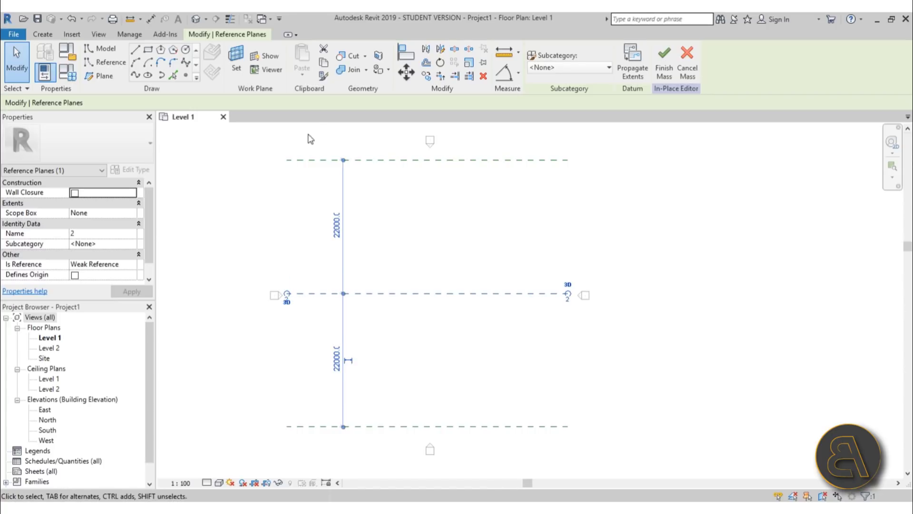
left_click(301, 161)
left_click(312, 167)
key("Escape")
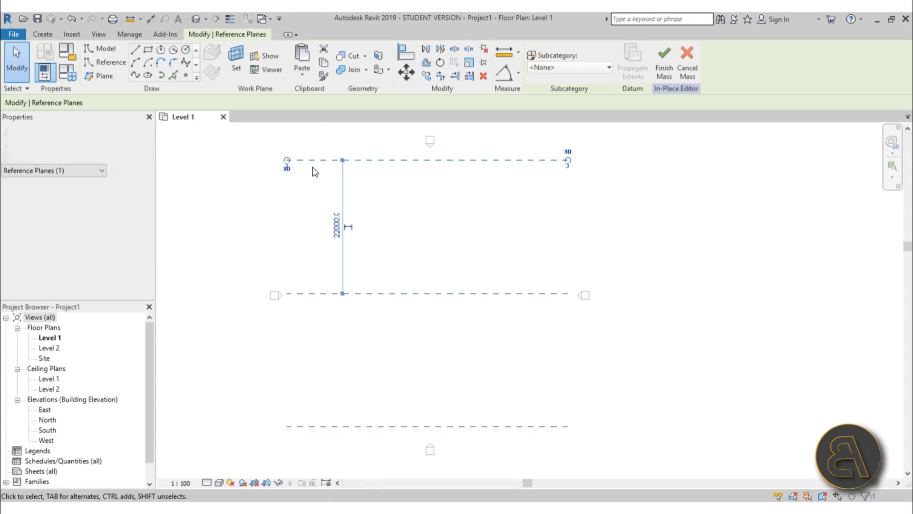
left_click(414, 237)
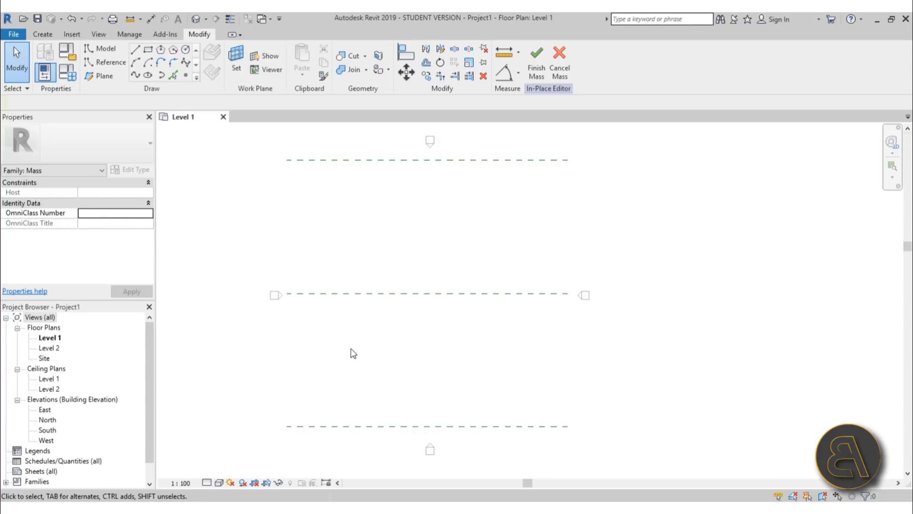
Open the South elevation and bring Level 1 and Level 2 into view
left_click(46, 429)
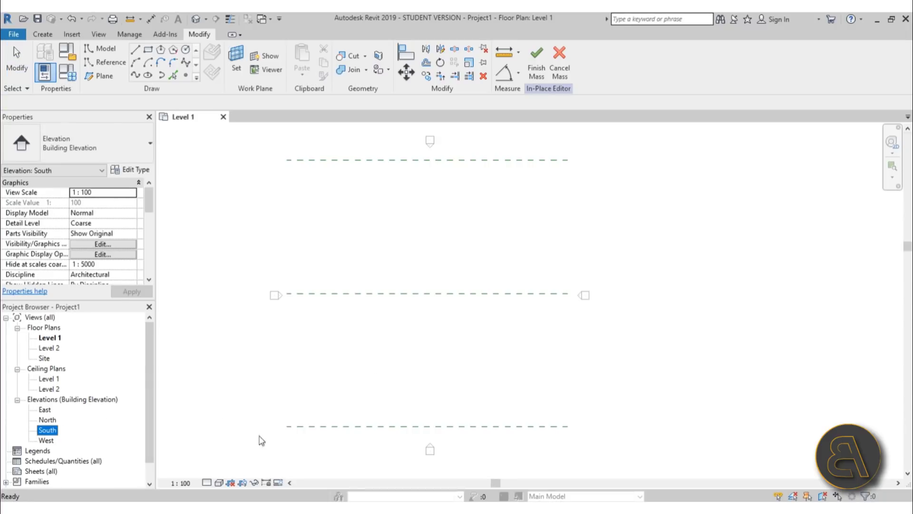
double_click(47, 430)
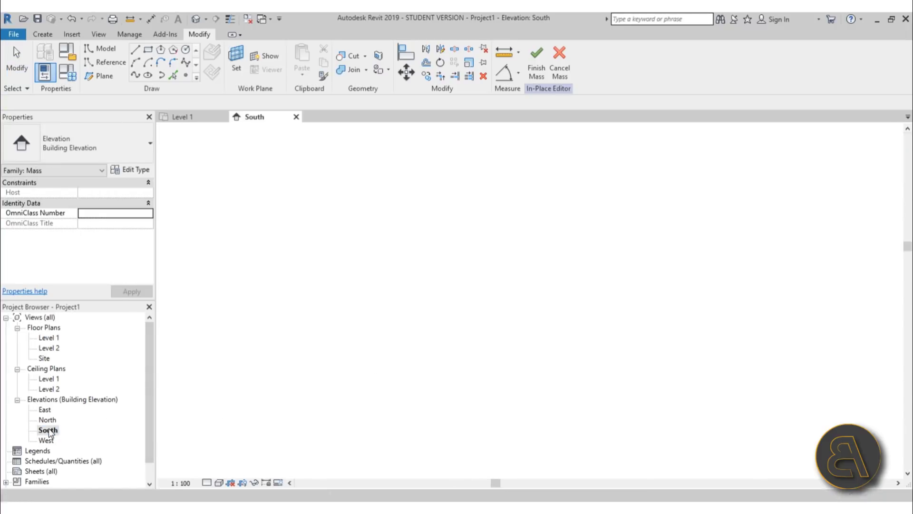
scroll(417, 294, "down", 2)
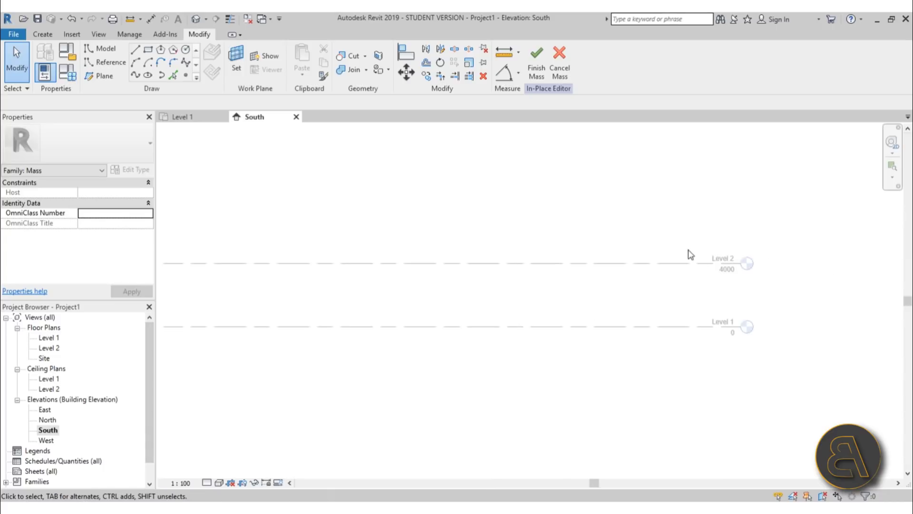
middle_click_drag(410, 345, 452, 331)
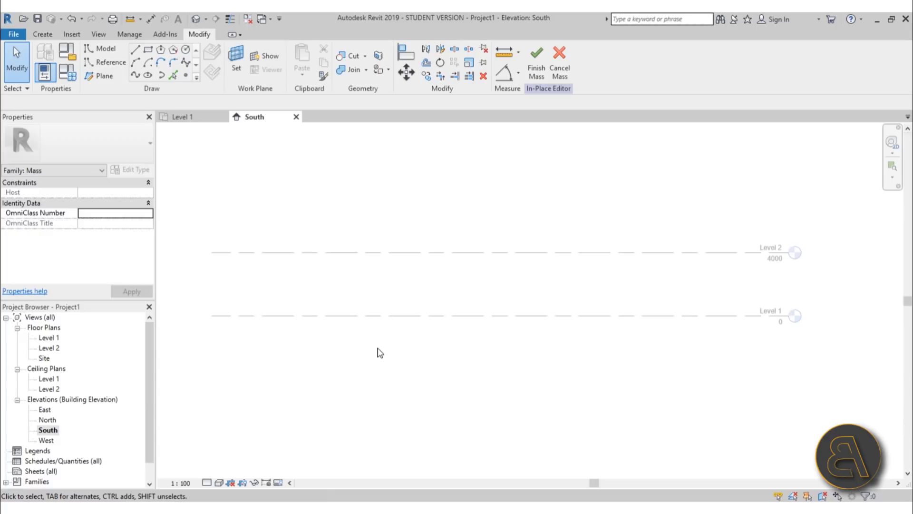
Start a model spline and choose Reference Plane : 1 by name as its work plane
left_click(136, 77)
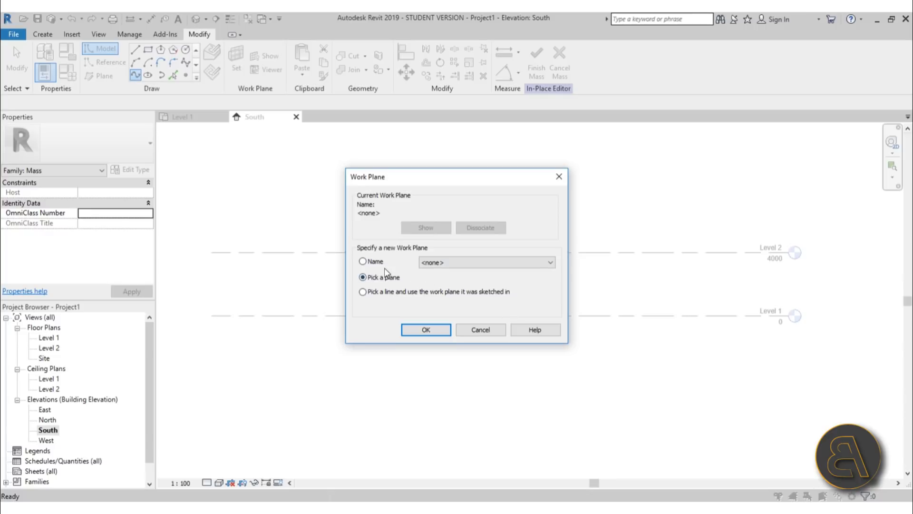
left_click_drag(418, 180, 431, 184)
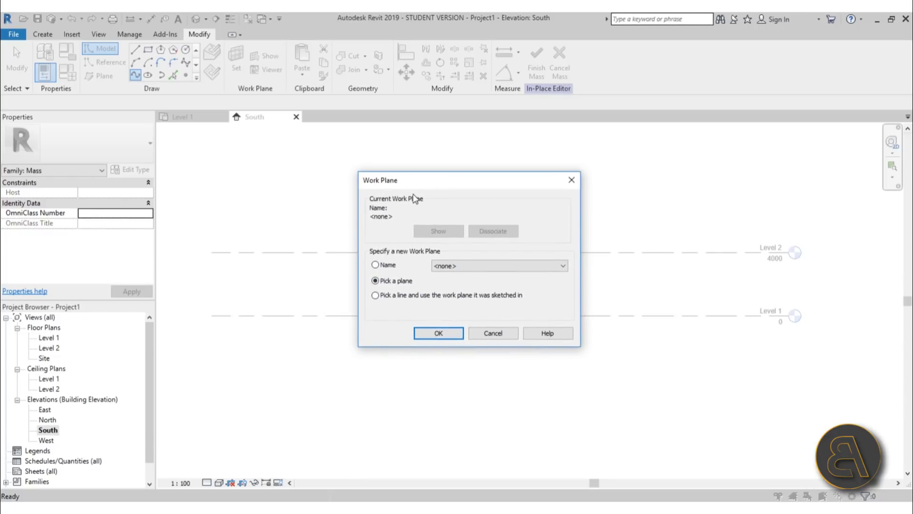
left_click(388, 265)
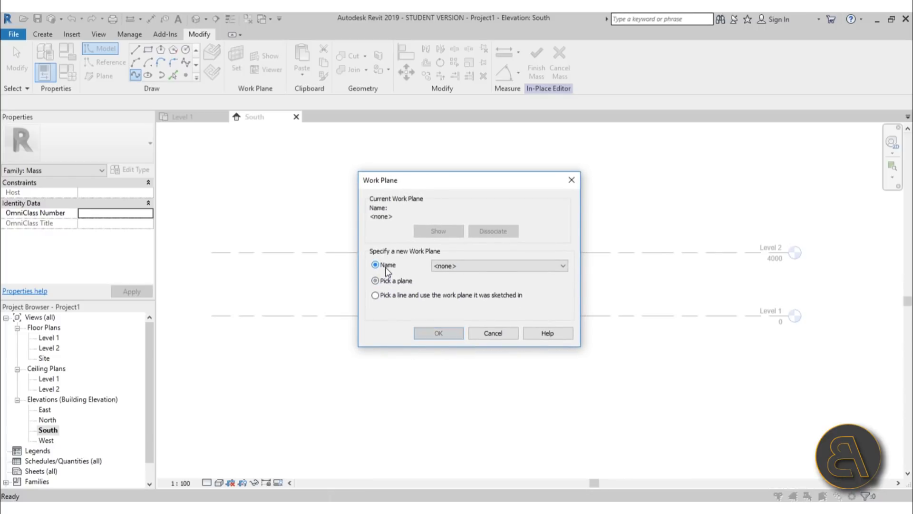
left_click(459, 266)
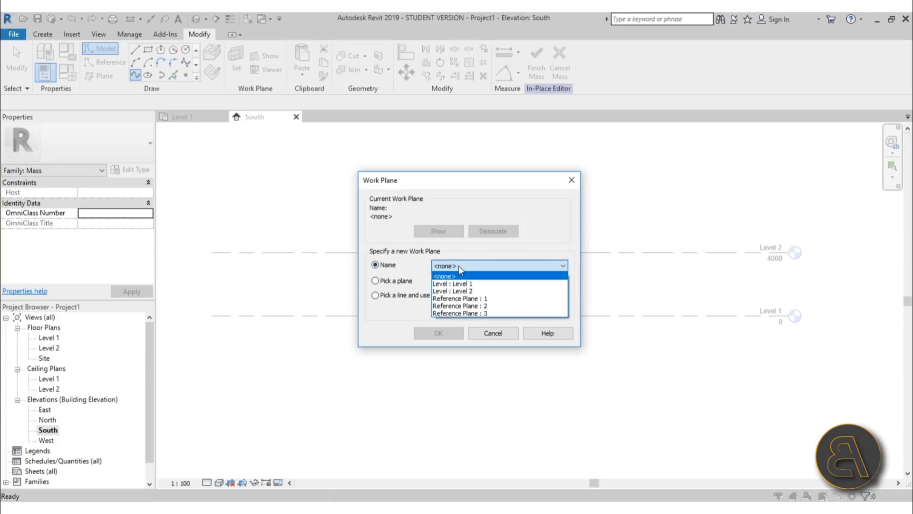
left_click(457, 299)
left_click(440, 333)
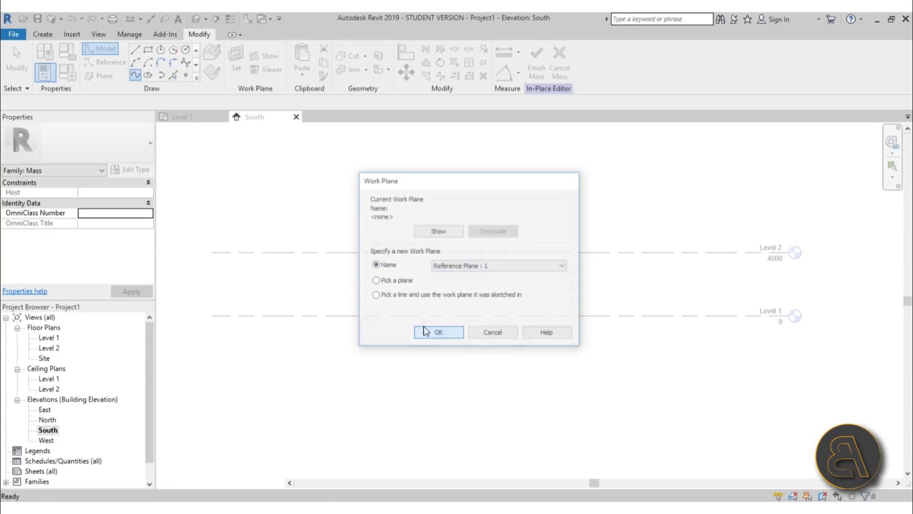
Draw a wavy five-point spline that starts on Level 1 and alternates between just below Level 2 and Level 1
left_click(219, 315)
left_click(304, 260)
left_click(466, 310)
left_click(600, 261)
left_click(751, 309)
left_click(16, 59)
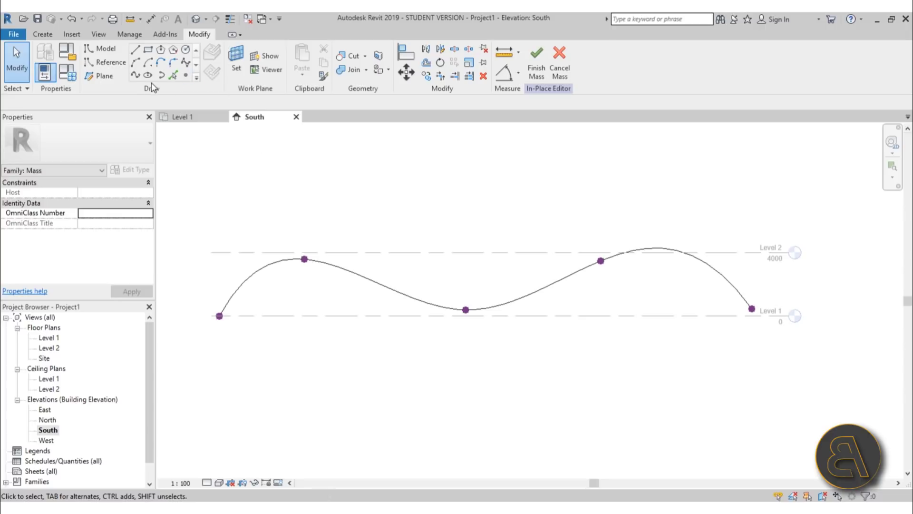
Draw a second five-point spline on Reference Plane : 2, starting on Level 2 and waving opposite to the first curve
left_click(136, 76)
left_click(172, 103)
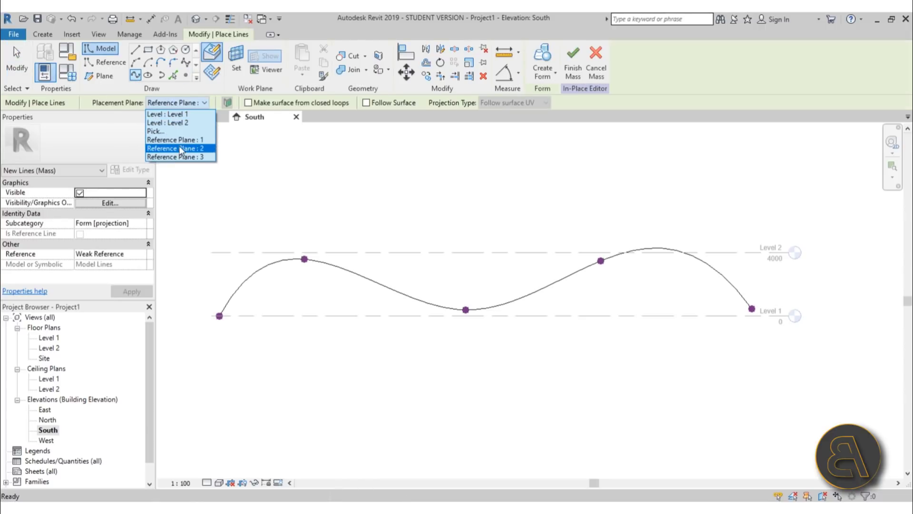
left_click(167, 149)
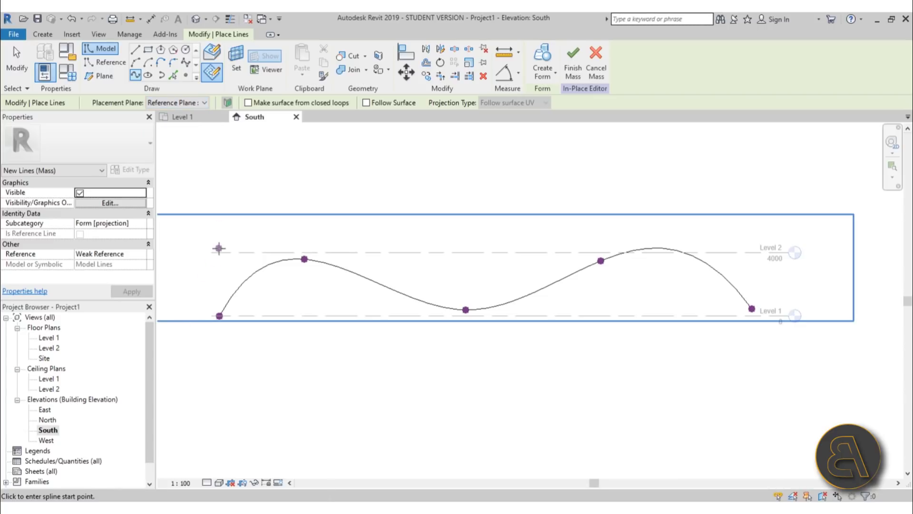
left_click(219, 253)
left_click(333, 307)
left_click(509, 252)
left_click(644, 310)
left_click(758, 258)
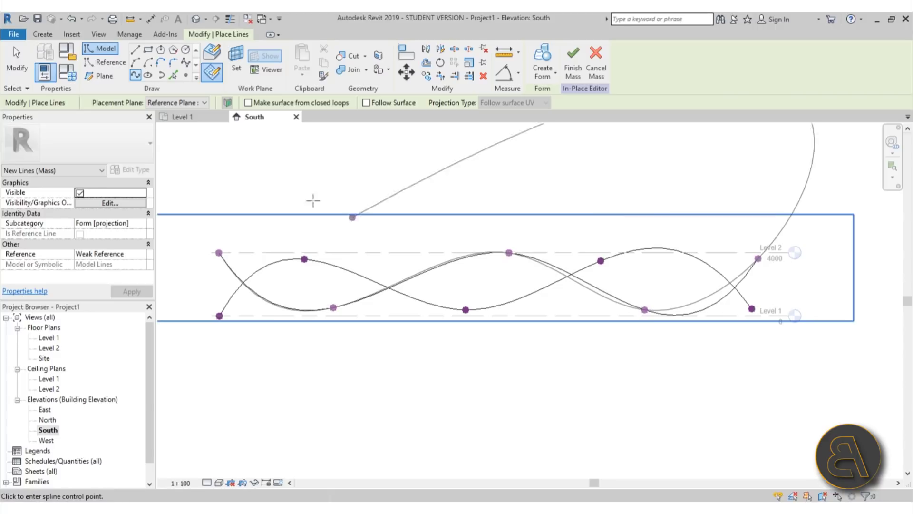
Draw a third, four-point spline on Reference Plane : 3, starting between the levels, with one crest at Level 2, one dip at Level 1, and its end on Level 2
left_click(136, 78)
left_click(169, 104)
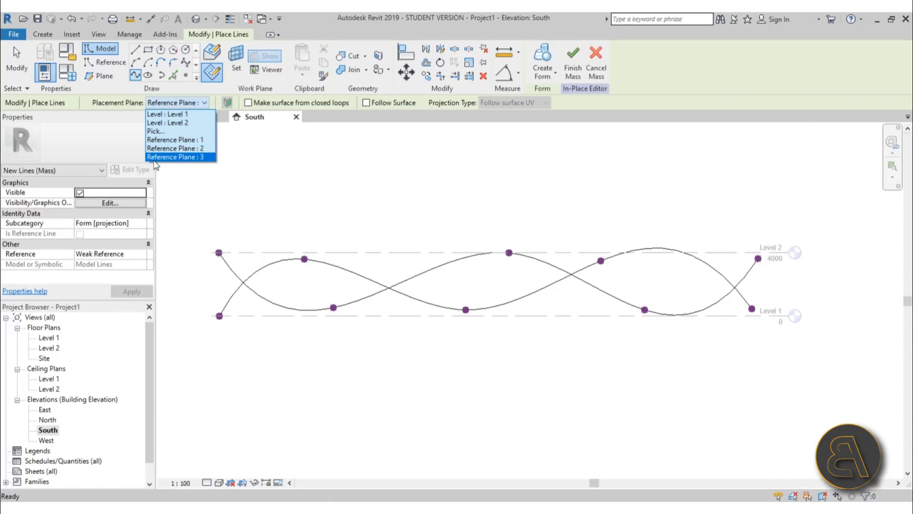
left_click(191, 157)
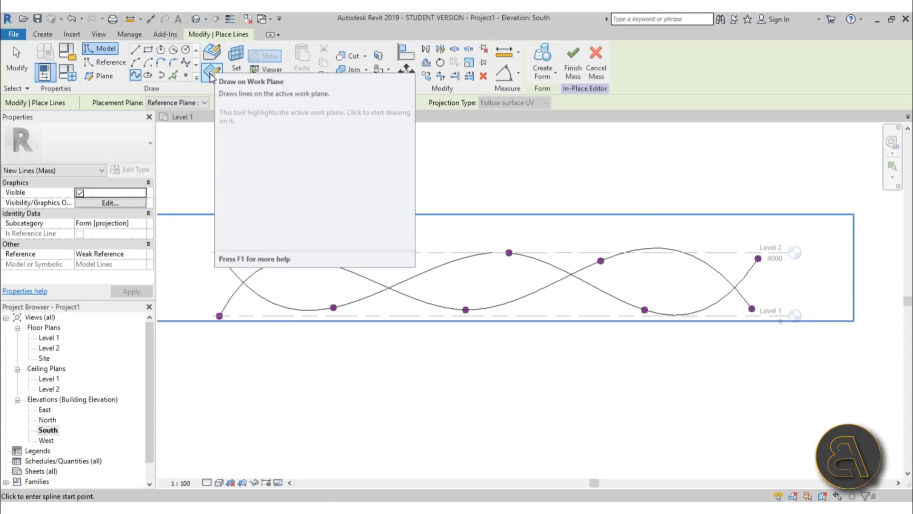
left_click(214, 292)
left_click(381, 253)
left_click(572, 316)
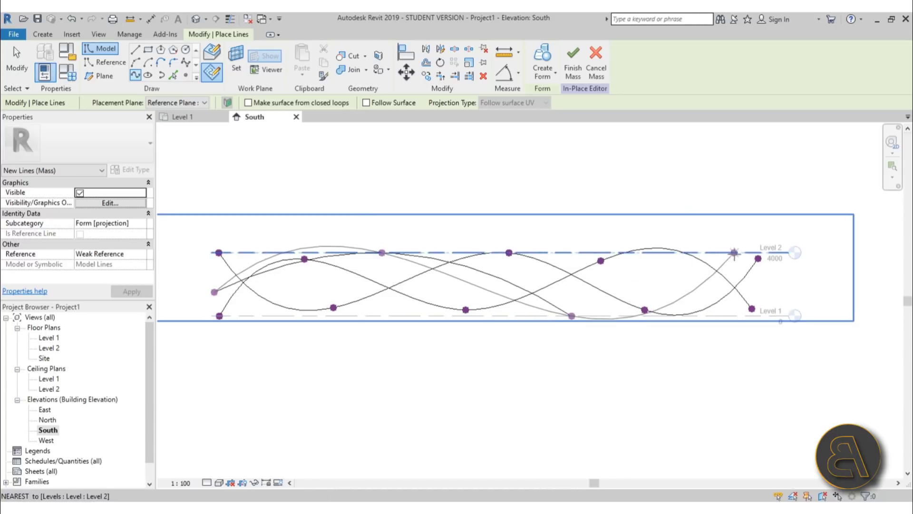
left_click(749, 252)
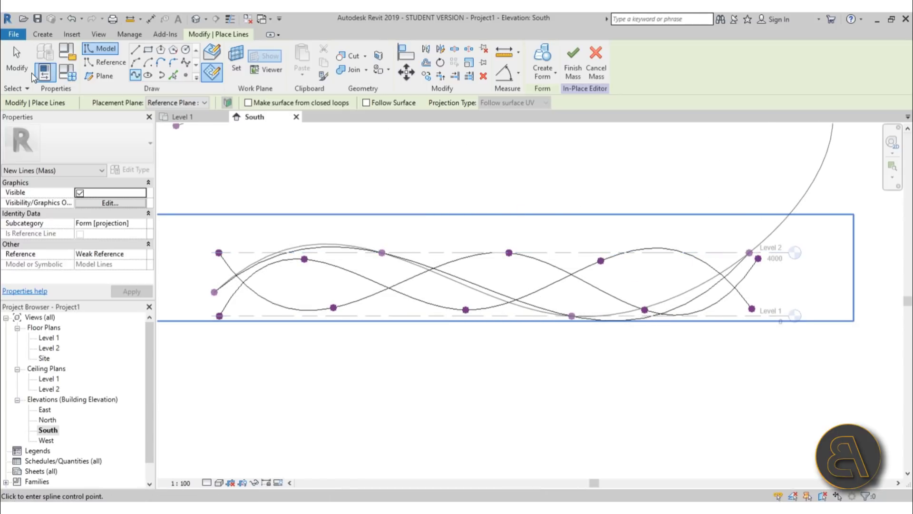
left_click(21, 64)
Open the default 3D view and create a form from all three splines
left_click(195, 19)
middle_click_drag(610, 216, 665, 200, "shift")
left_click_drag(404, 222, 730, 424)
middle_click_drag(679, 356, 590, 355, "shift")
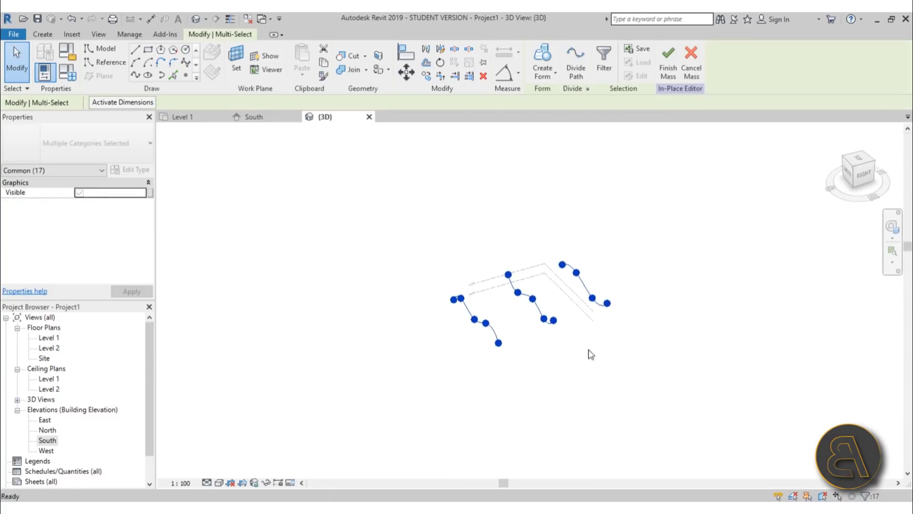
left_click(544, 62)
key("Escape")
Set the 3D view's visual style to Realistic and inspect the lofted wavy surface
middle_click_drag(598, 402, 652, 327, "shift")
scroll(505, 310, "up", 2)
left_click(219, 482)
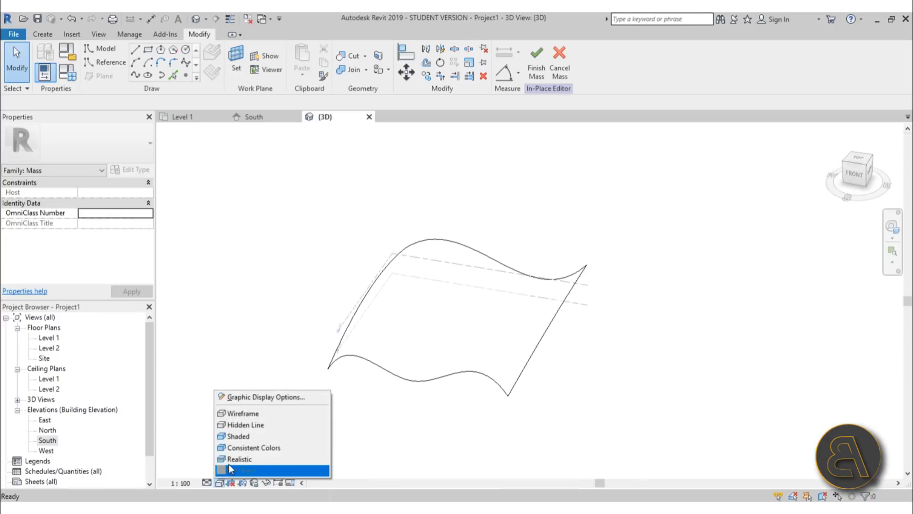
left_click(230, 456)
mouse_move(598, 372)
middle_mouse_down("shift")
mouse_move(604, 273)
mouse_move(617, 314)
mouse_move(738, 340)
mouse_move(542, 401)
mouse_move(518, 387)
mouse_move(617, 417)
middle_mouse_up("shift")
mouse_move(459, 437)
middle_mouse_down("shift")
mouse_move(605, 337)
mouse_move(444, 309)
mouse_move(474, 300)
mouse_move(426, 335)
mouse_move(400, 420)
mouse_move(381, 406)
mouse_move(408, 401)
mouse_move(405, 393)
middle_mouse_up("shift")
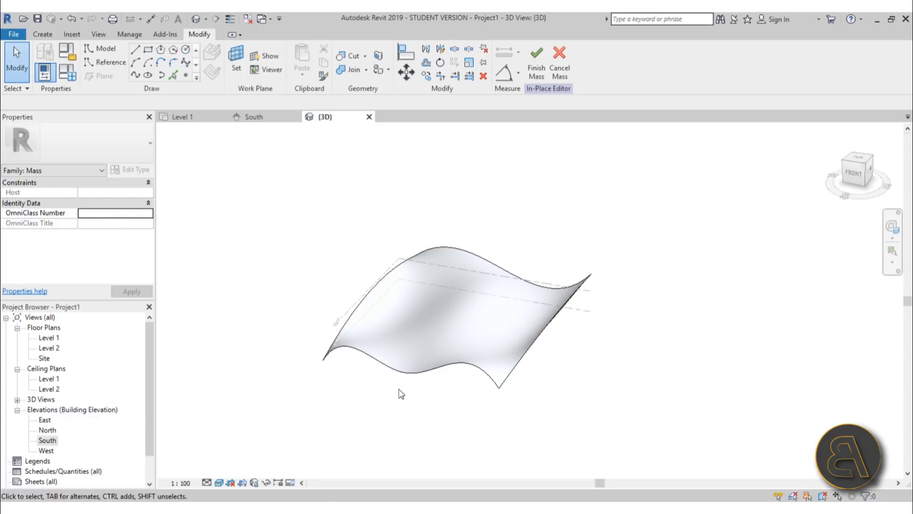
Finish the in-place mass and return to the project's massing tools
left_click(529, 75)
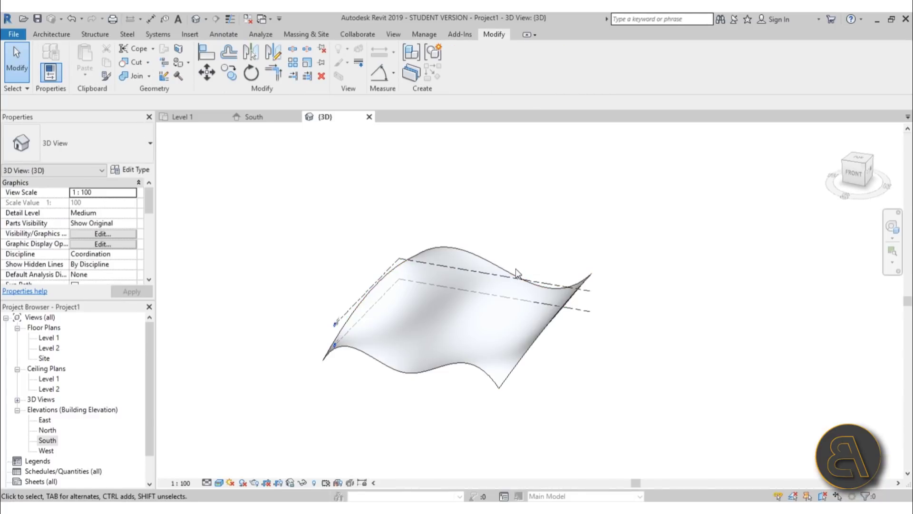
left_click(296, 36)
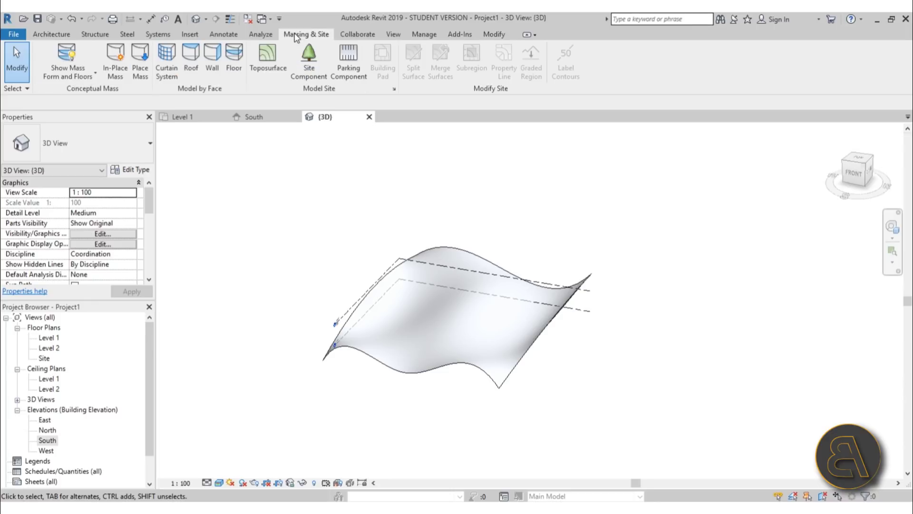
Create a roof by face on the wavy mass surface using the Generic Roof - 750mm type
left_click(187, 68)
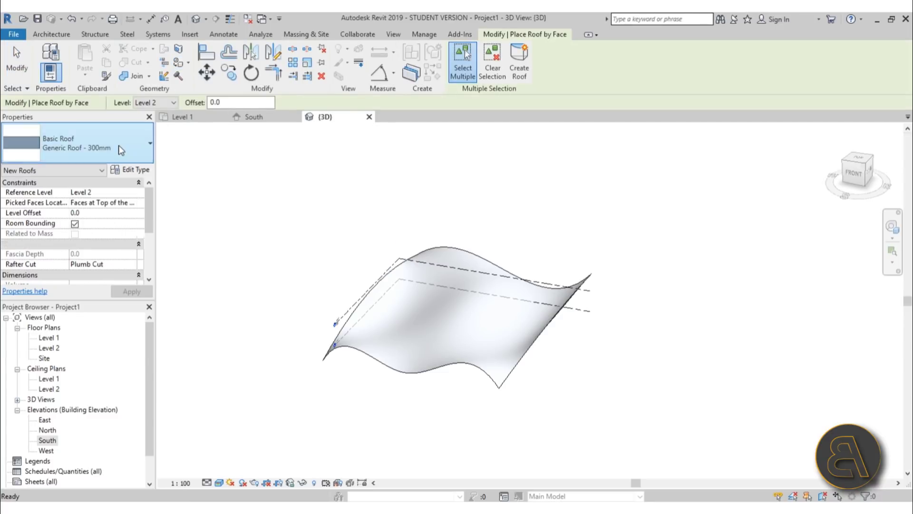
left_click(119, 143)
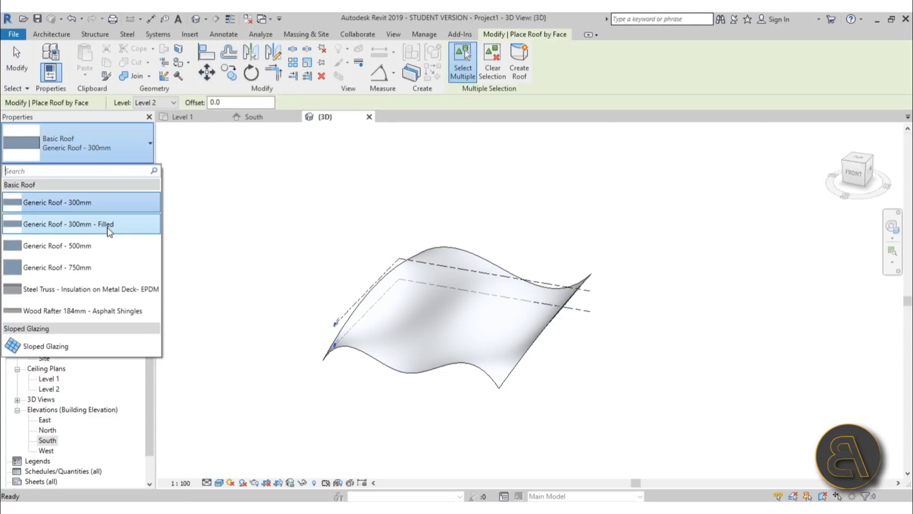
left_click(37, 272)
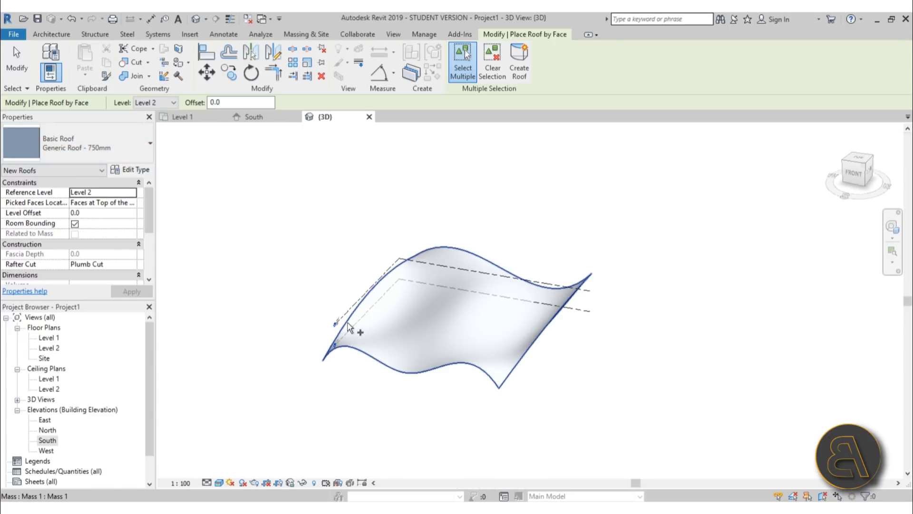
left_click(421, 338)
left_click(527, 75)
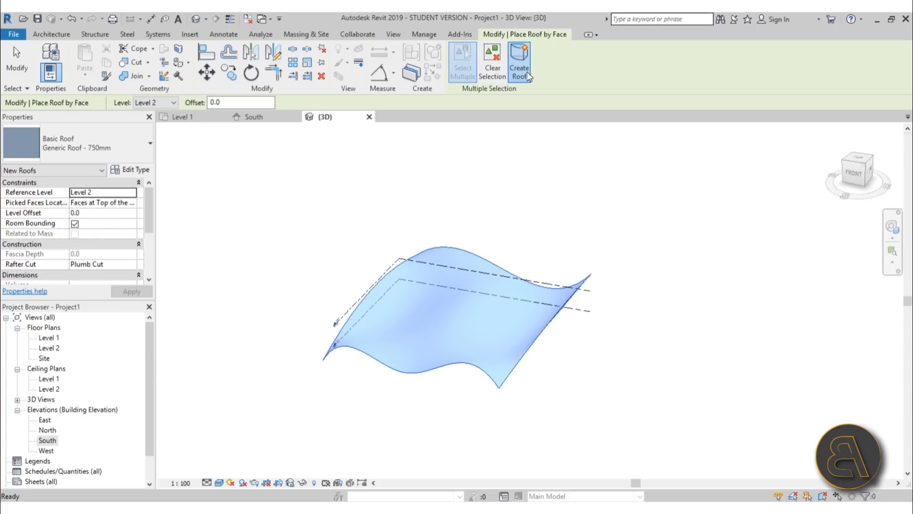
key("Escape")
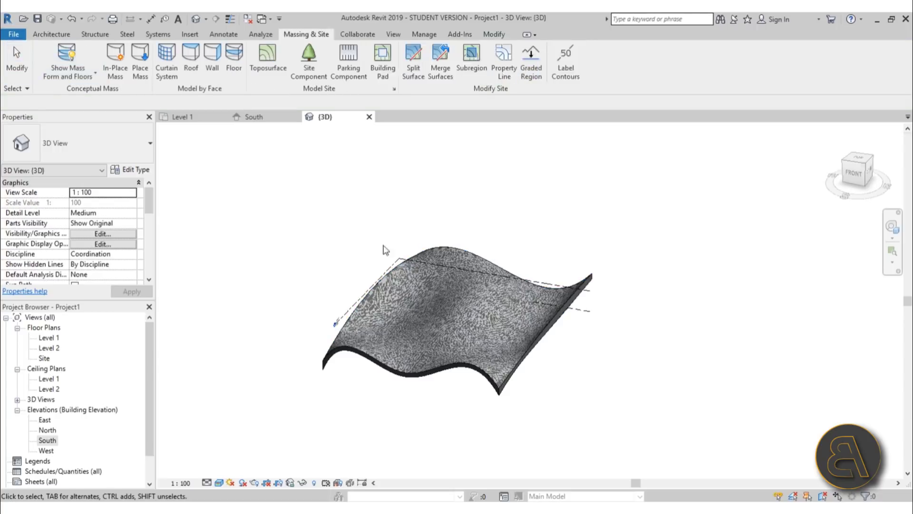
Examine the new roof's edge thickness and curved surface up close from different angles
middle_click_drag(450, 418, 265, 379, "shift")
scroll(428, 367, "up", 5)
scroll(259, 329, "up", 4)
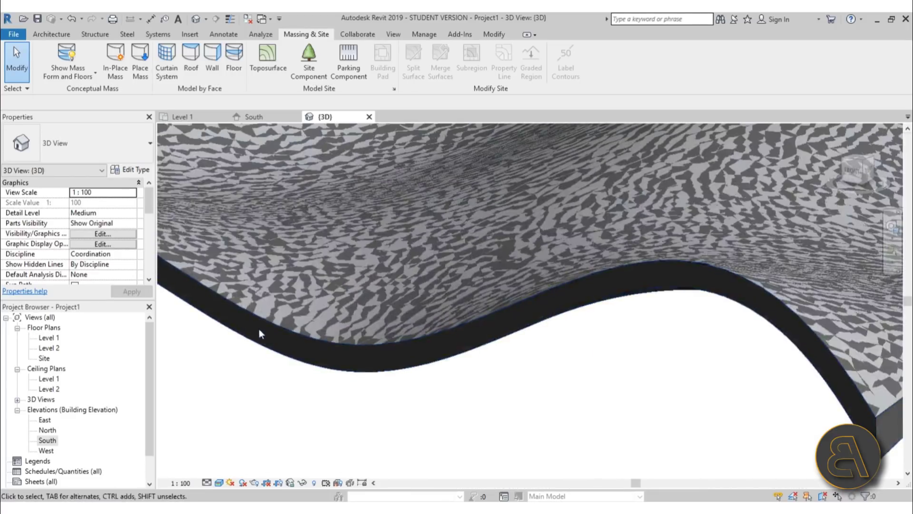
scroll(262, 328, "down", 3)
middle_click_drag(259, 332, 331, 396)
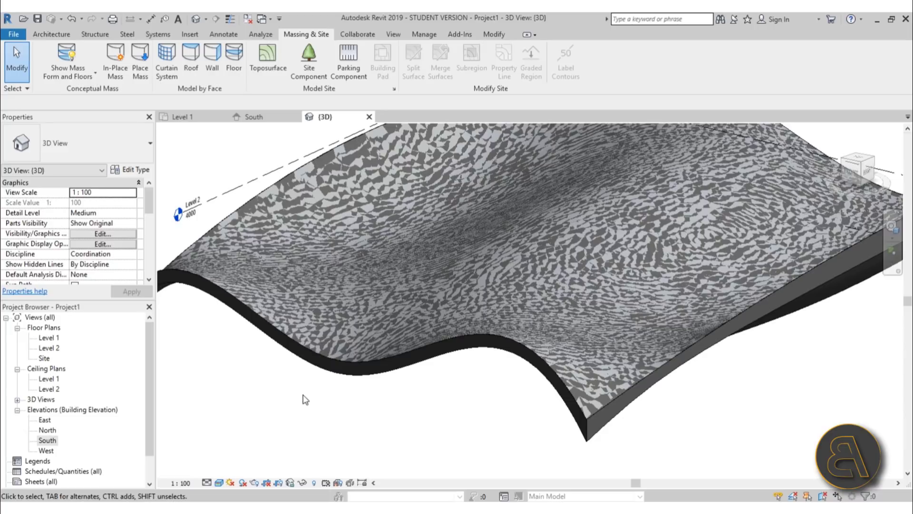
middle_click_drag(295, 398, 199, 399, "shift")
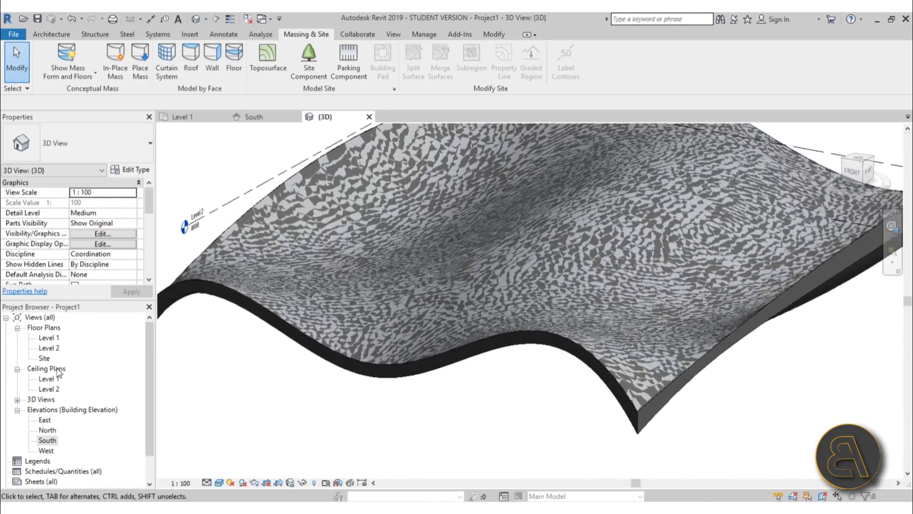
Open the Site floor plan and place a horizontal building section across the full roof width, just inside its south edge
left_click(45, 358)
double_click(45, 358)
middle_click_drag(473, 340, 463, 365)
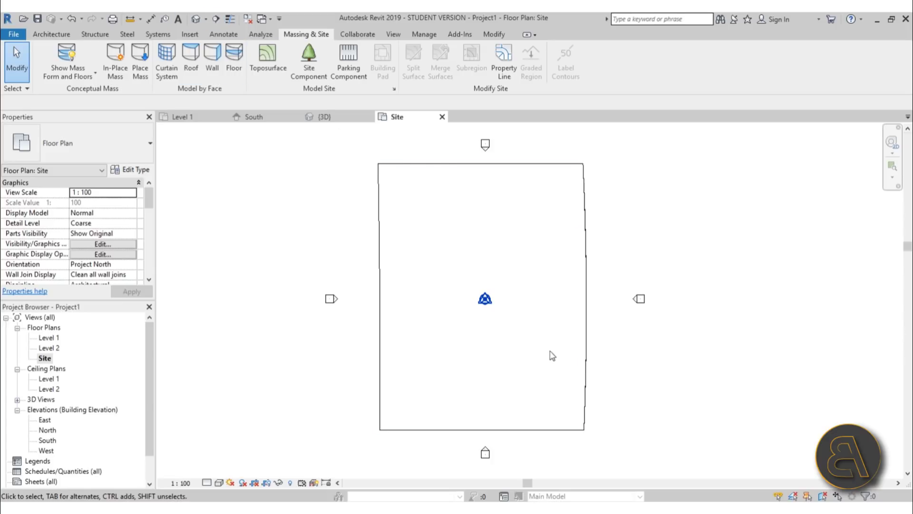
left_click(215, 19)
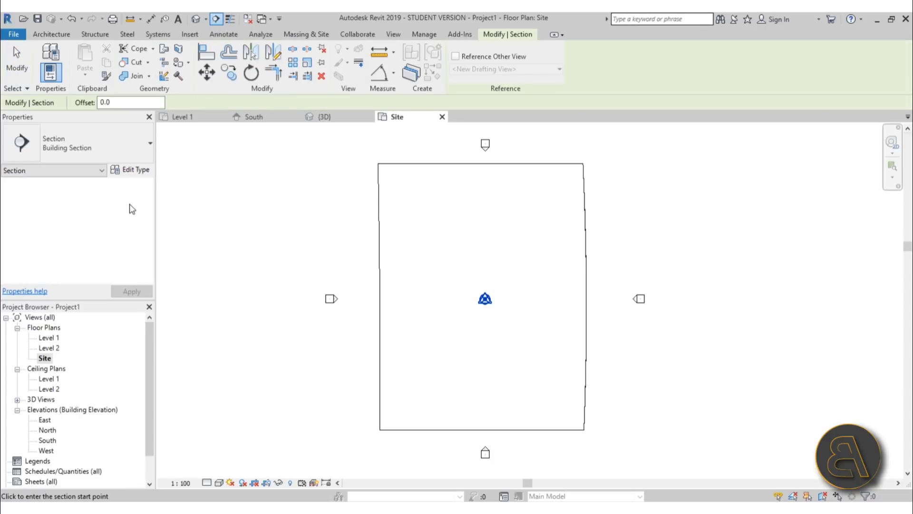
left_click(355, 423)
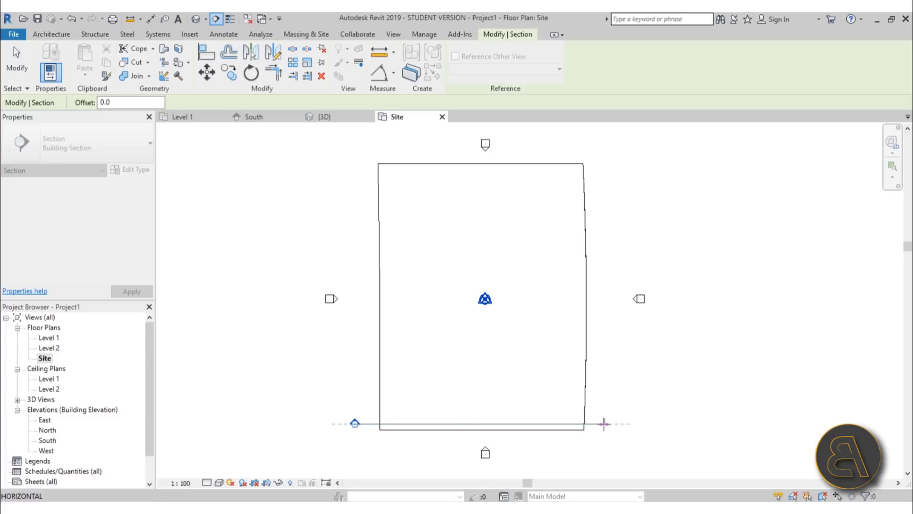
left_click(603, 423)
key("Escape")
key("Escape")
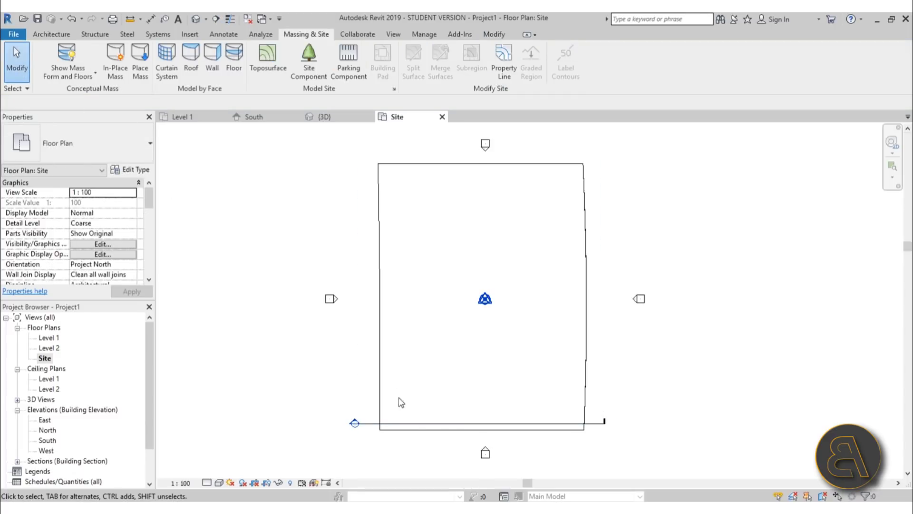
Set the Far Clip Offset of the new horizontal section to 1.0
left_click(412, 423)
mouse_move(481, 156)
left_mouse_down()
mouse_move(482, 307)
mouse_move(477, 159)
left_mouse_up()
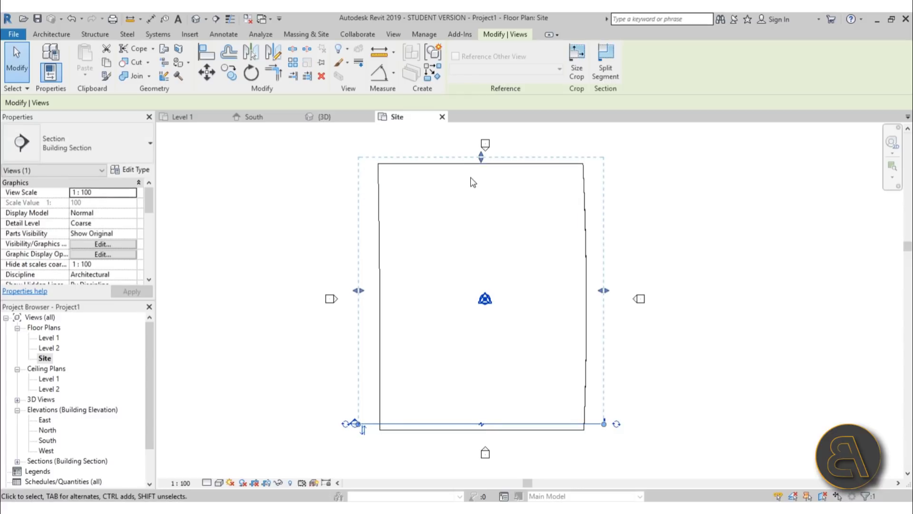
left_click_drag(152, 203, 151, 239)
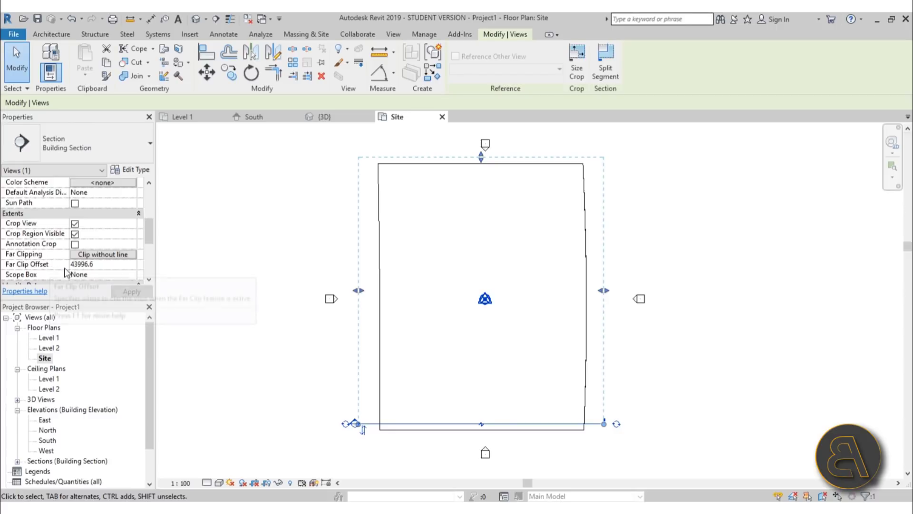
left_click(107, 267)
type("1.0")
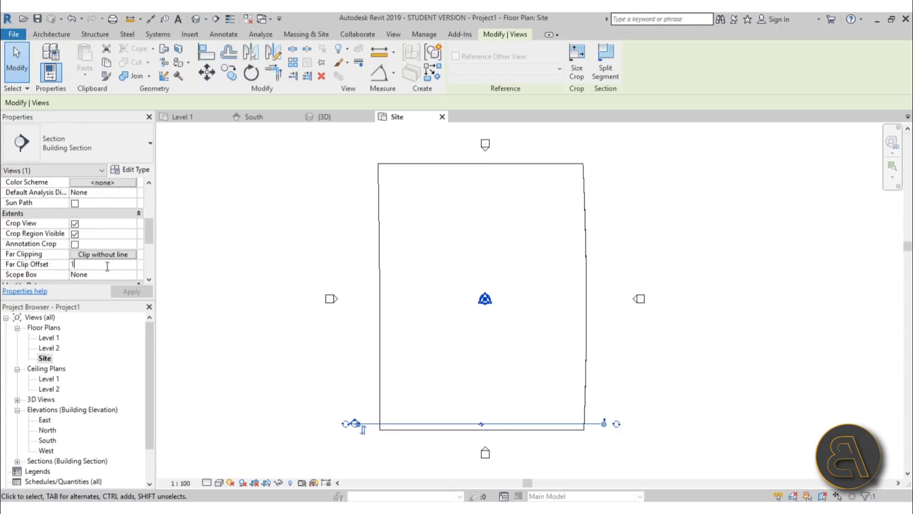
left_click(132, 291)
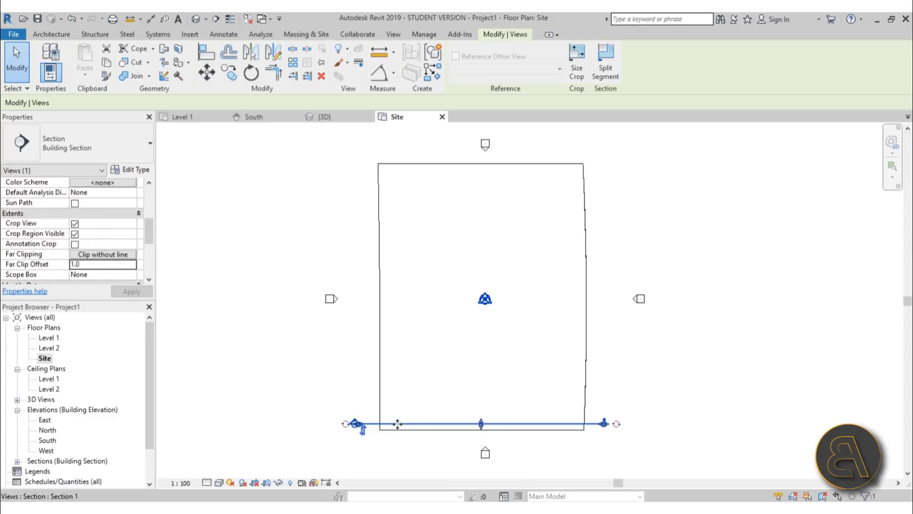
Copy the horizontal section northward five times in one multiple copy, spacing the sections about 8000 mm apart
scroll(361, 423, "up", 3)
scroll(362, 424, "down", 4)
middle_click_drag(379, 430, 382, 416)
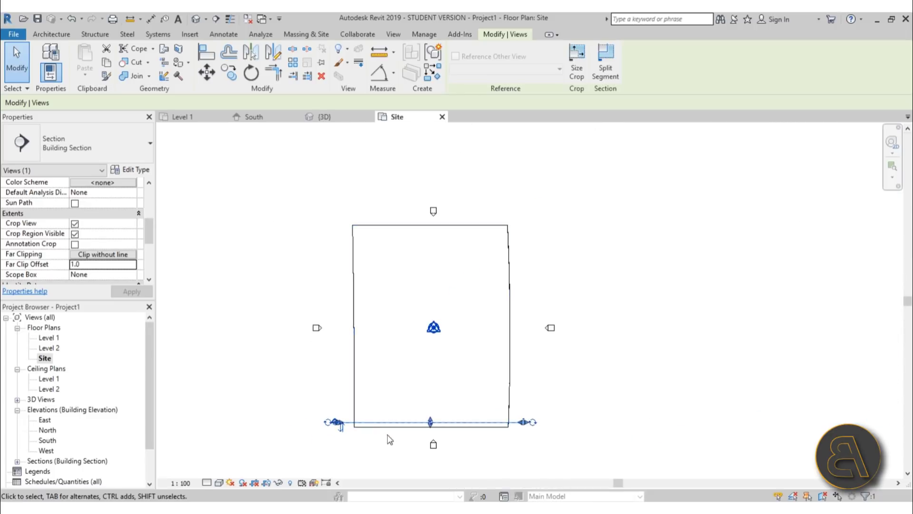
scroll(388, 435, "up", 2)
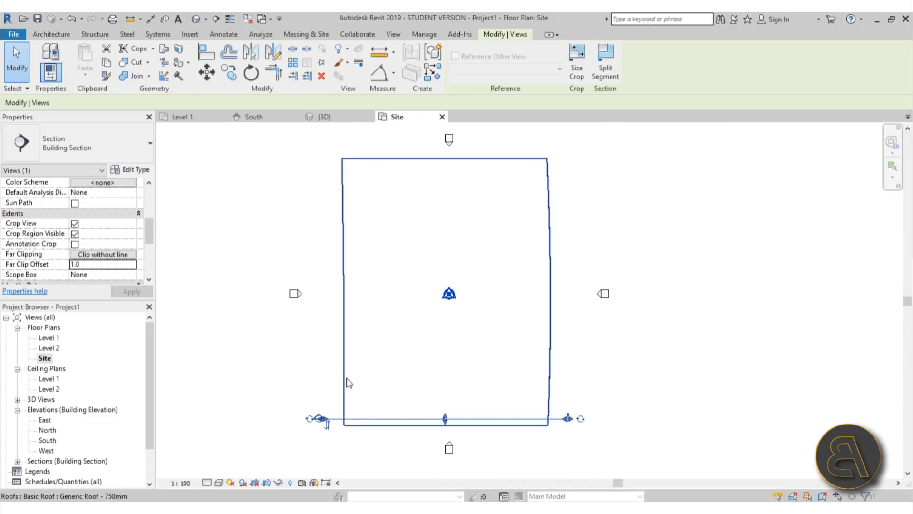
key("c")
key("o")
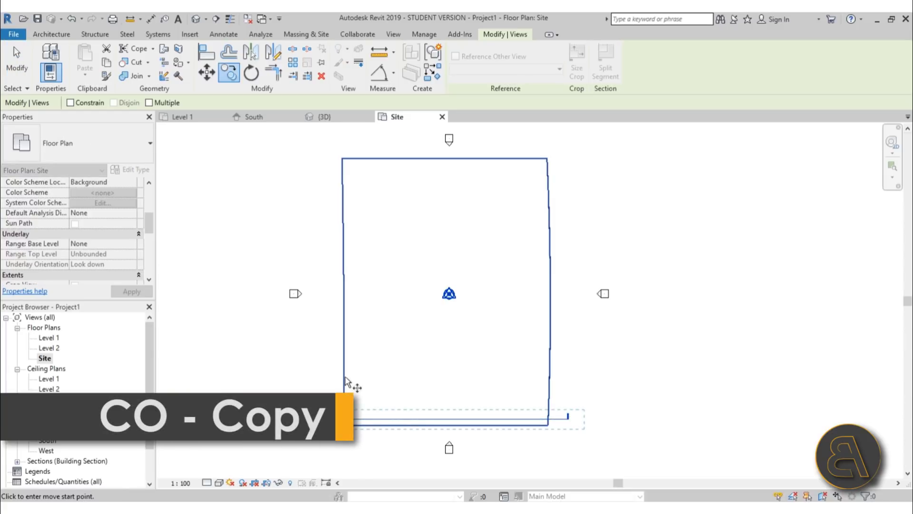
left_click(149, 102)
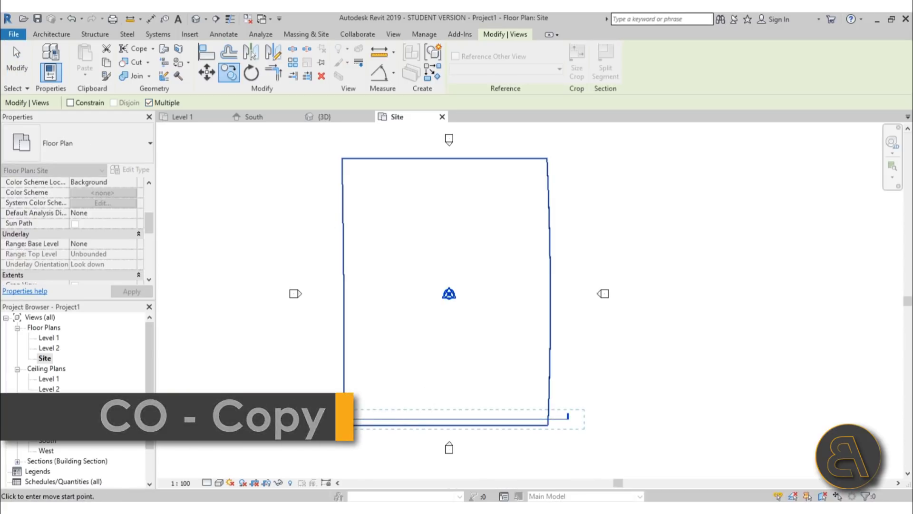
left_click(319, 418)
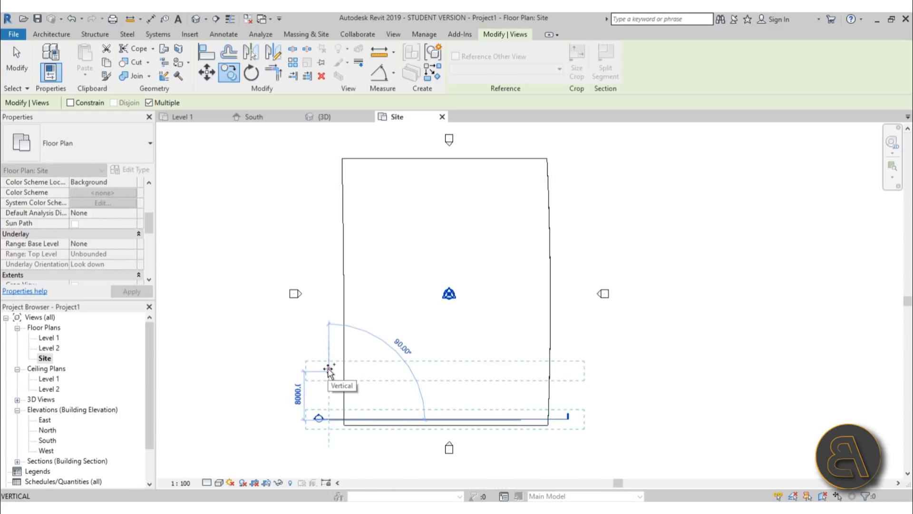
left_click(328, 369)
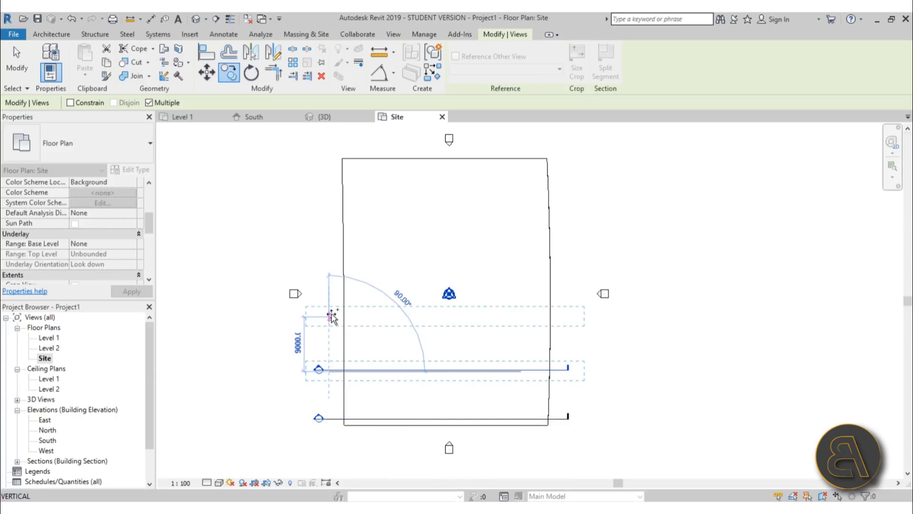
left_click(328, 321)
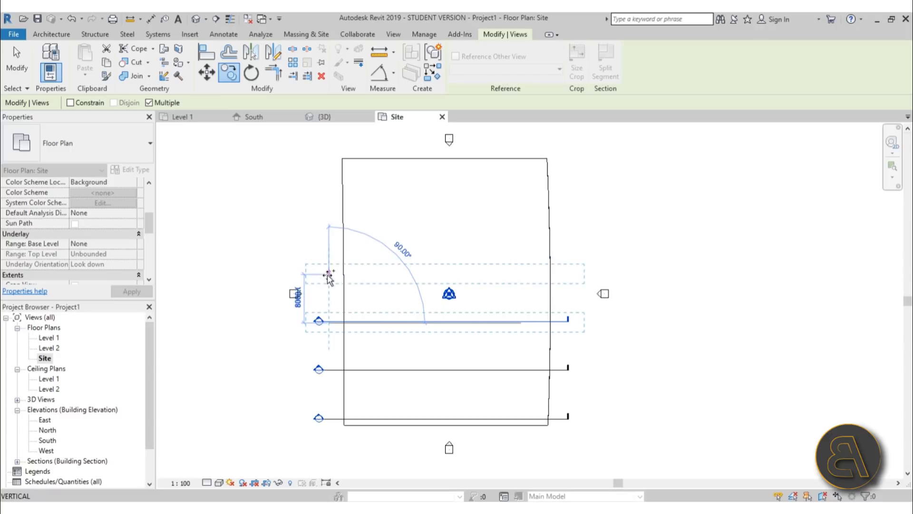
left_click(329, 269)
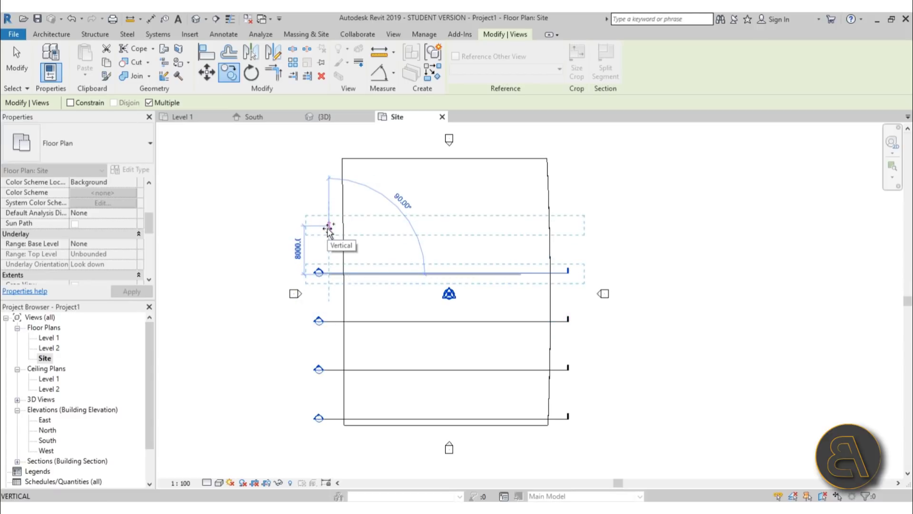
left_click(329, 222)
left_click(328, 175)
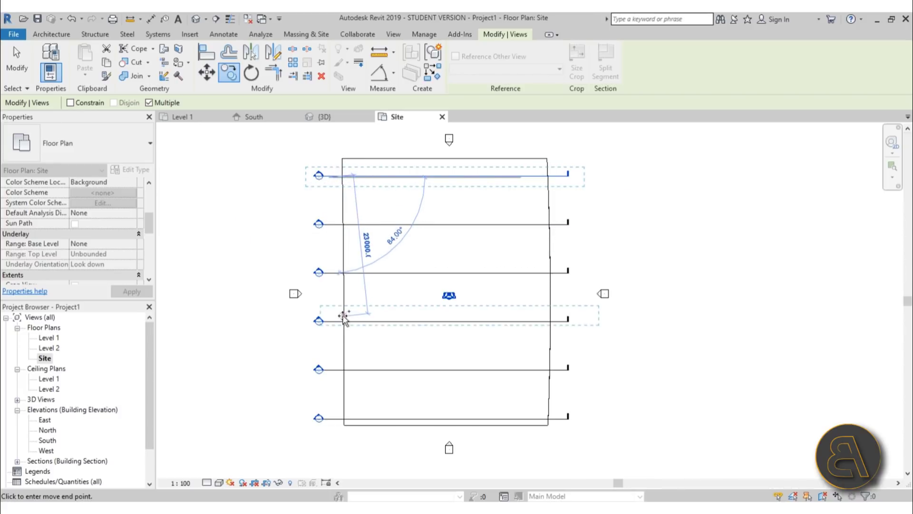
key("Escape")
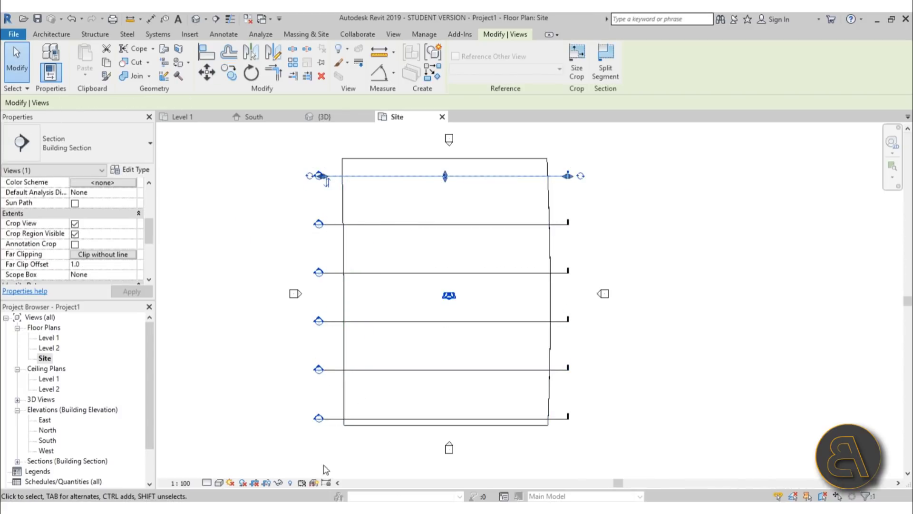
key("Escape")
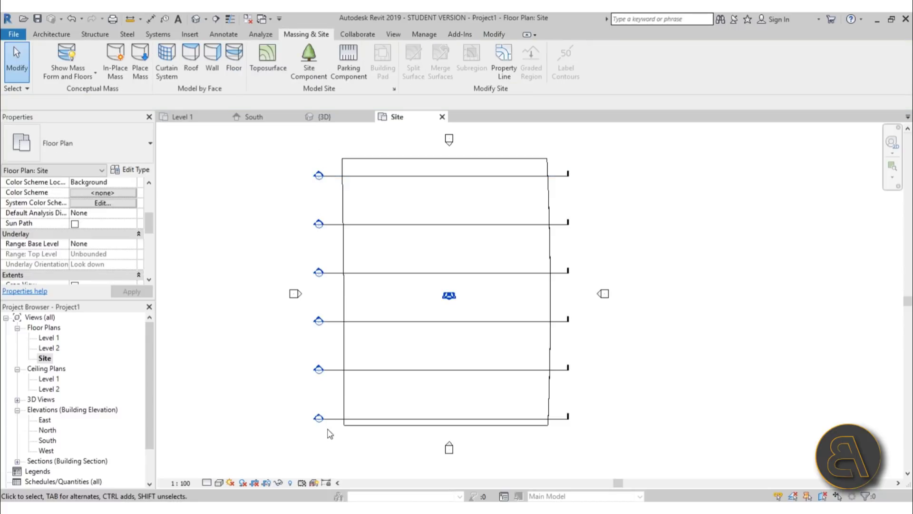
Select all six horizontal sections, check the selection with Filter, and clear it
left_click_drag(328, 449, 318, 151)
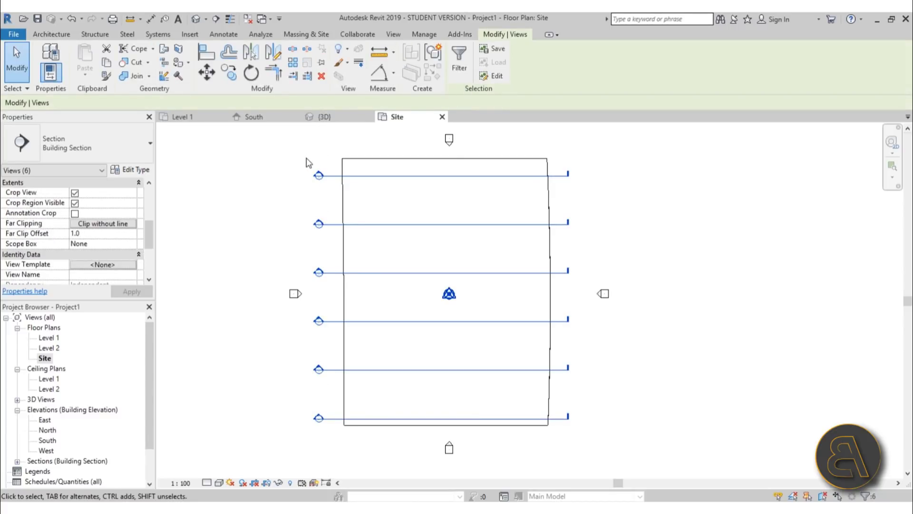
left_click(465, 80)
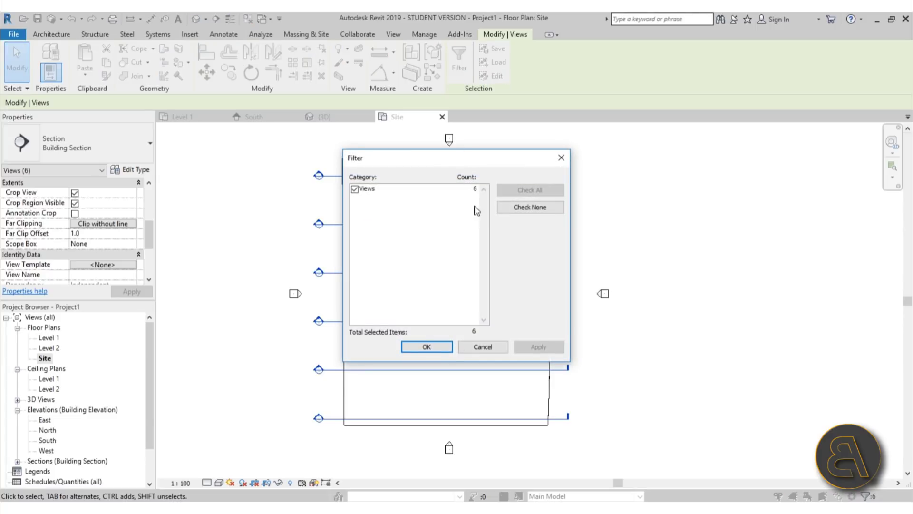
left_click(437, 348)
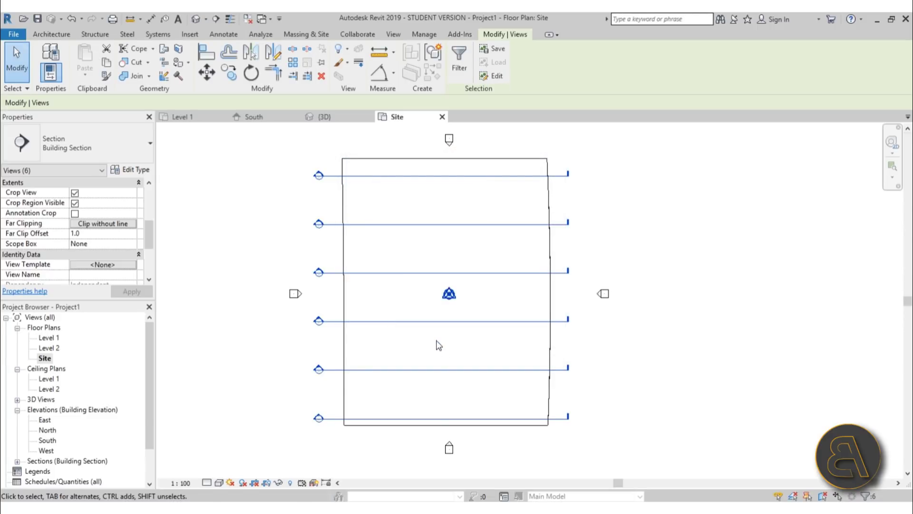
left_click(410, 350)
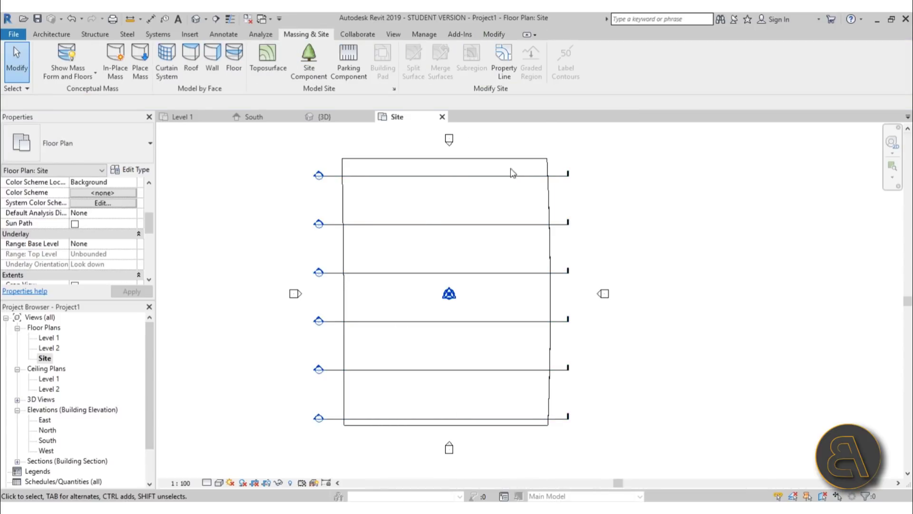
Draw a vertical section from south to north along the roof's east edge and nudge it slightly west
left_click(217, 19)
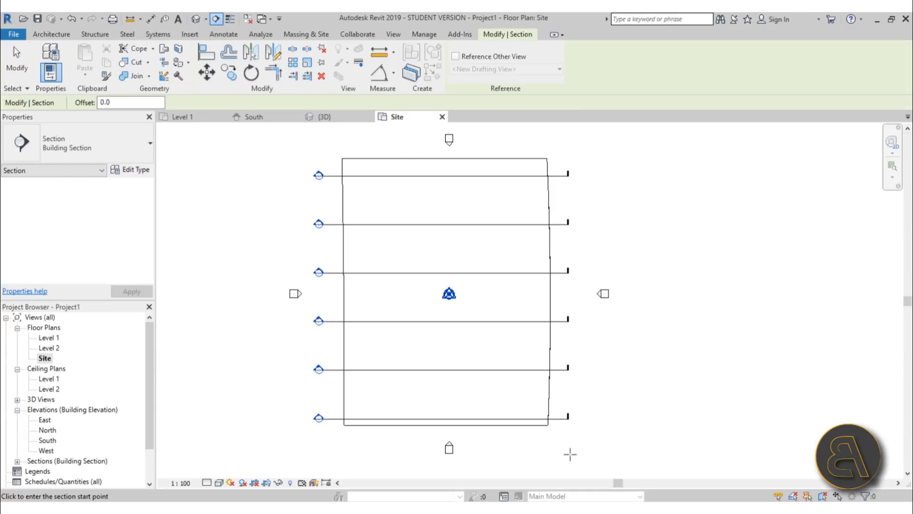
left_click(543, 440)
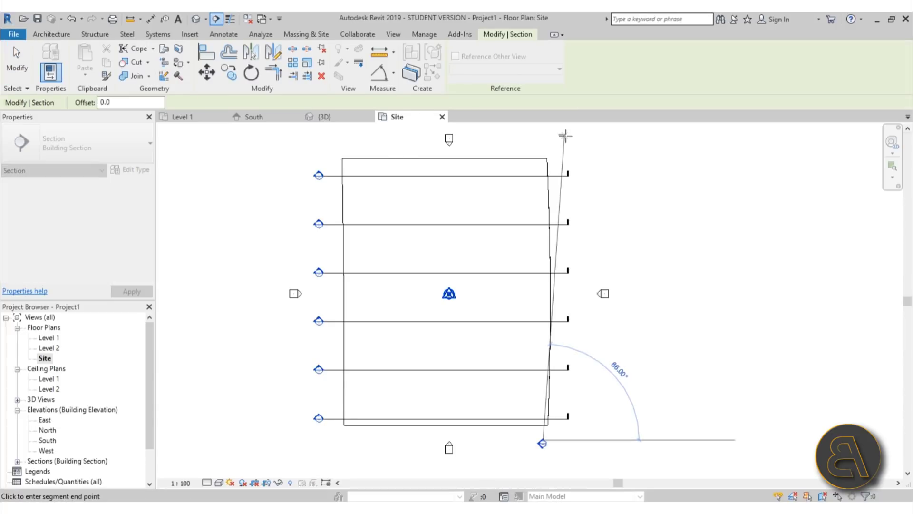
left_click(543, 150)
key("Escape")
left_click(543, 245)
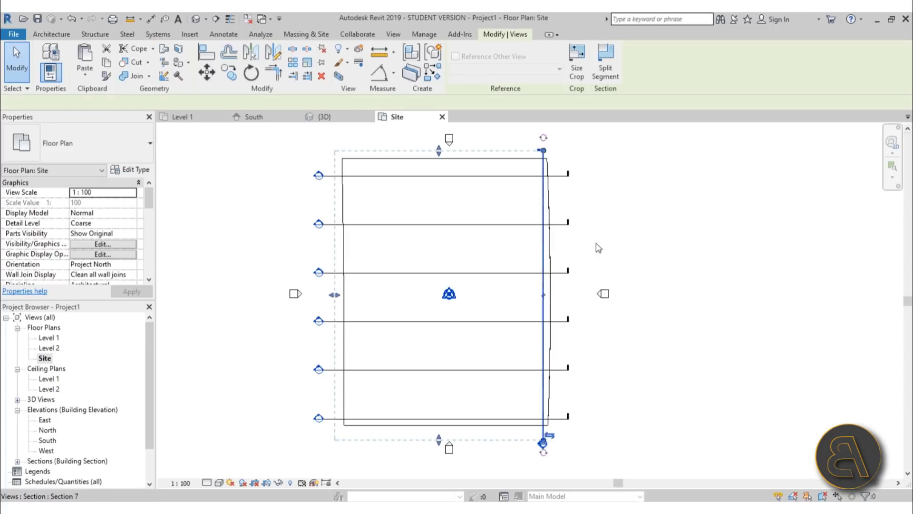
key("Left")
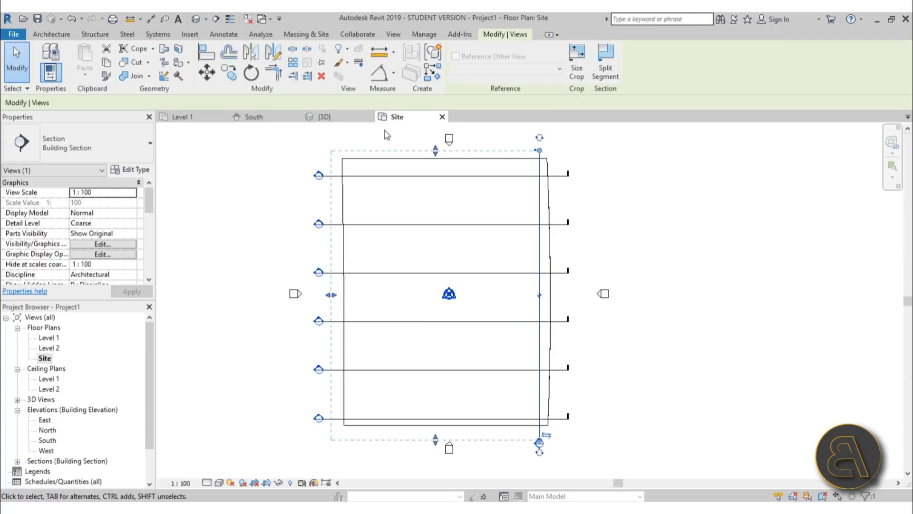
Set the Far Clip Offset of the new vertical section to 1.0
left_click_drag(149, 212, 153, 252)
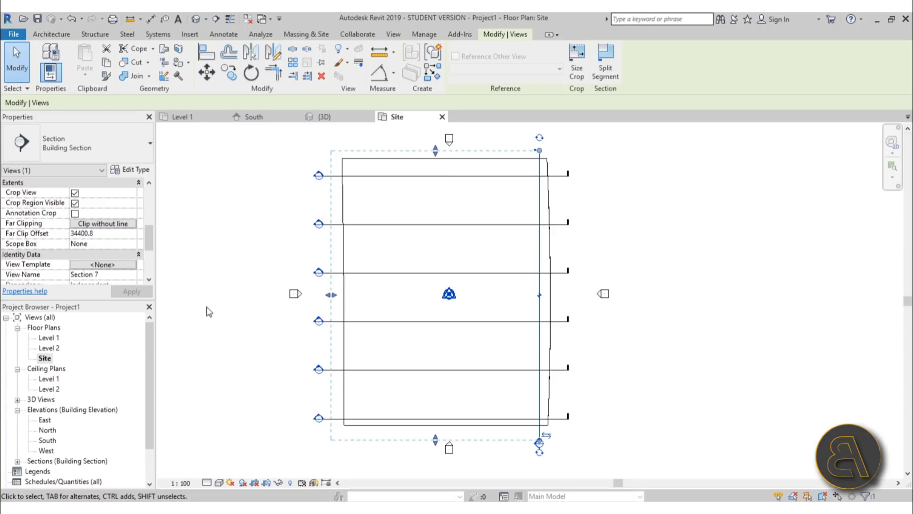
left_click(109, 234)
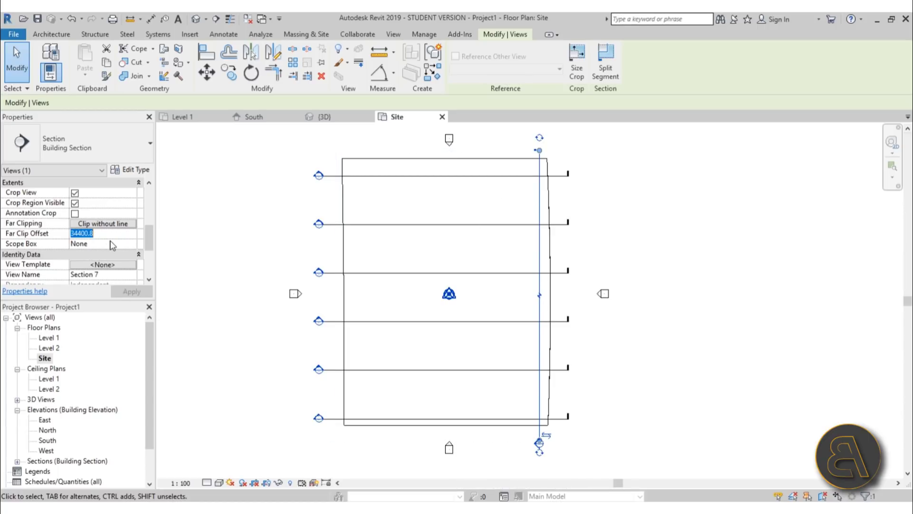
type("1.0")
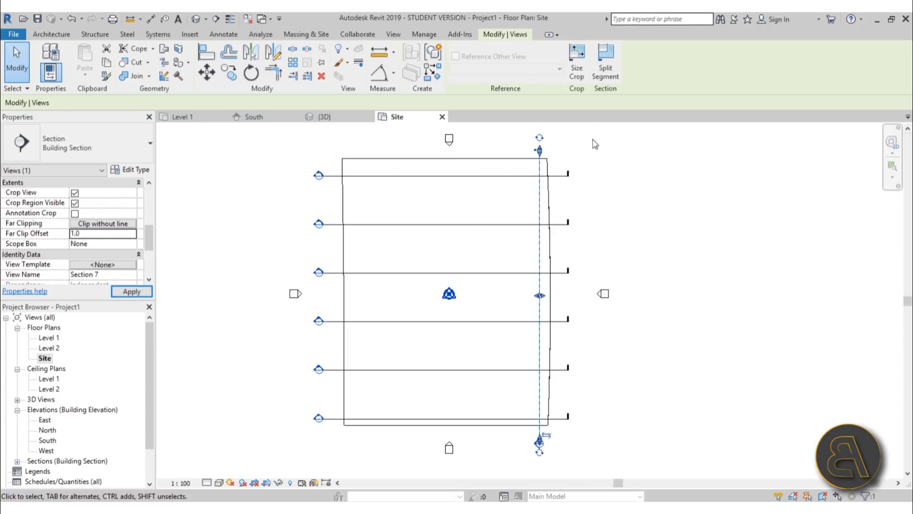
Copy the vertical section westward four times in one multiple copy, spacing the sections about 8000 mm apart
type("c")
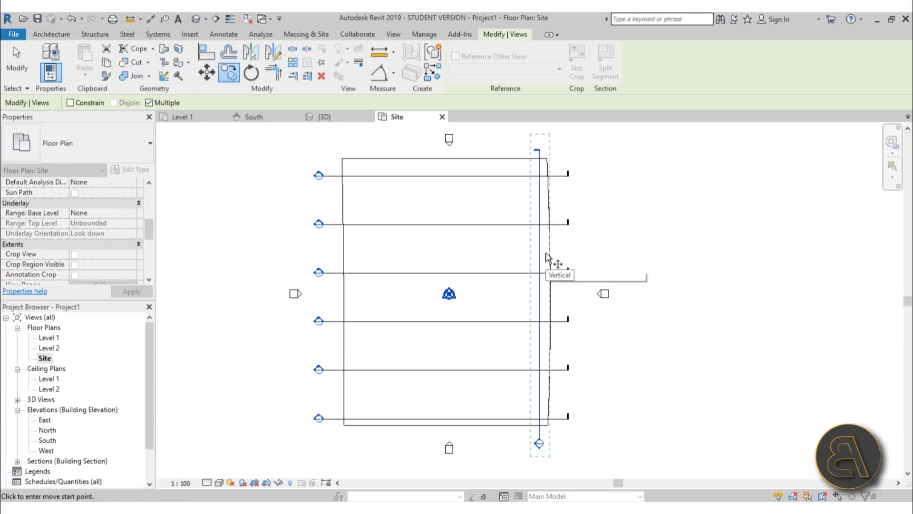
left_click(543, 257)
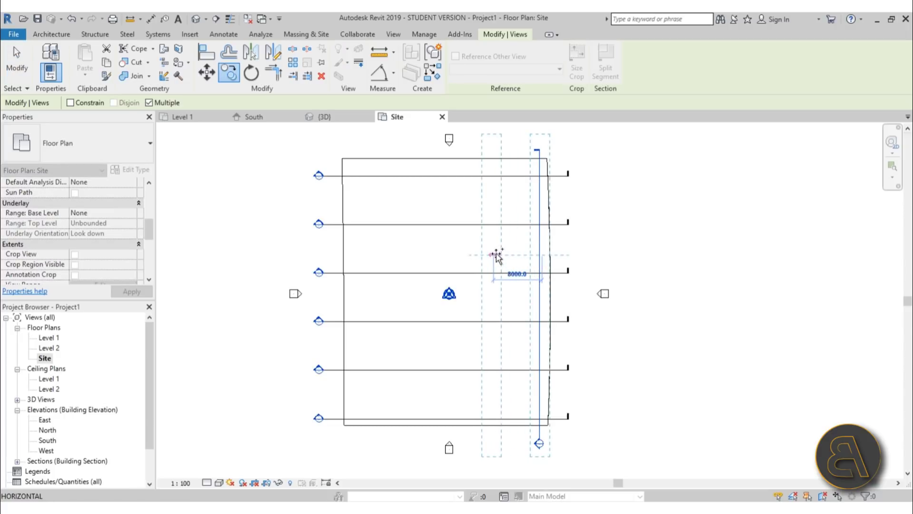
left_click(495, 255)
left_click(443, 255)
left_click(394, 255)
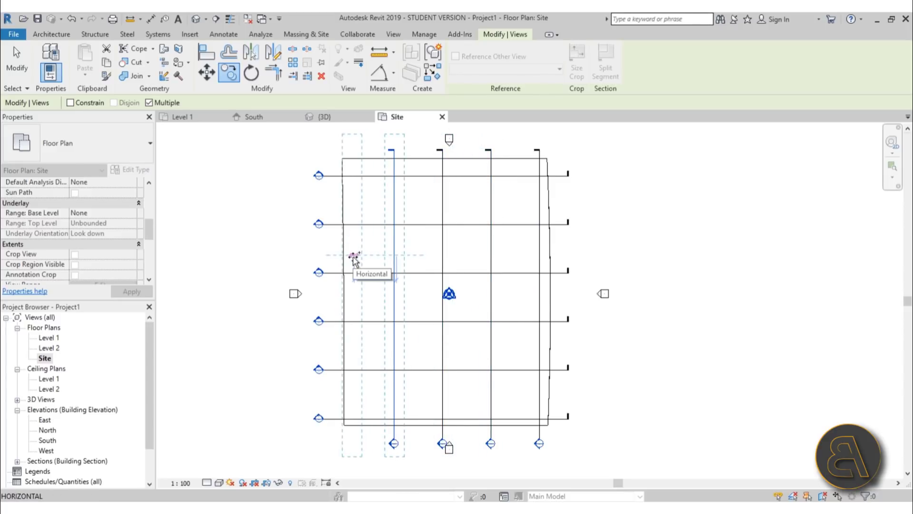
left_click(349, 255)
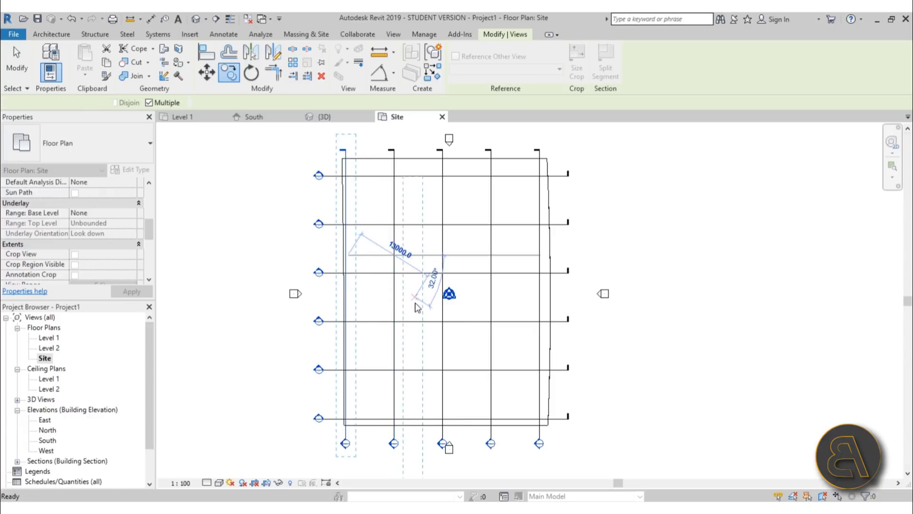
key("Escape")
key("Escape")
Select all the horizontal and vertical sections together and nudge them slightly east over the roof
left_click_drag(574, 427, 308, 156)
key("Right")
key("Right")
key("Left")
middle_click_drag(414, 259, 408, 326)
key("Escape")
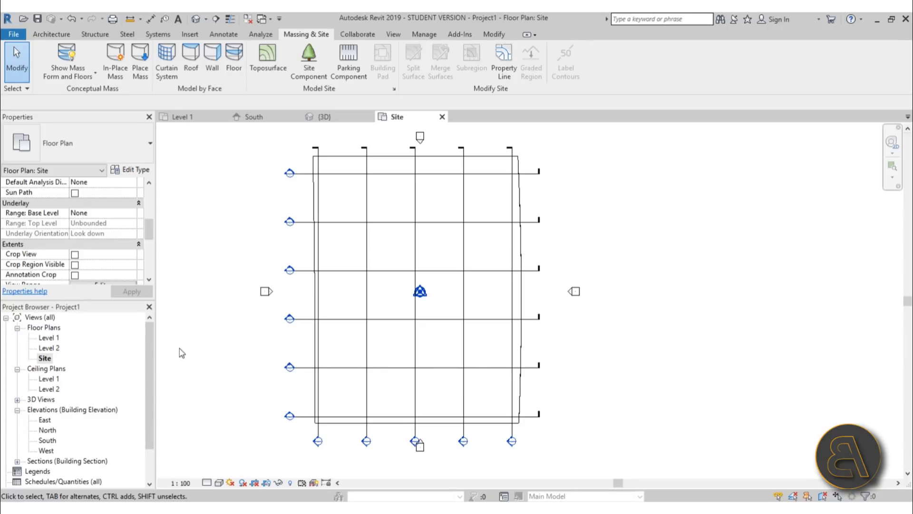
Expand the list of building sections among the project views
left_click_drag(150, 359, 145, 411)
left_click(17, 421)
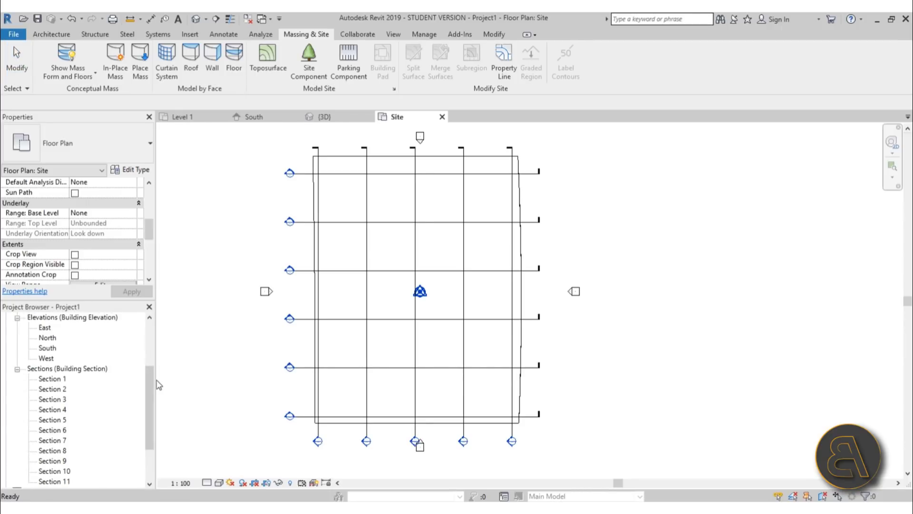
scroll(122, 393, "down", 2)
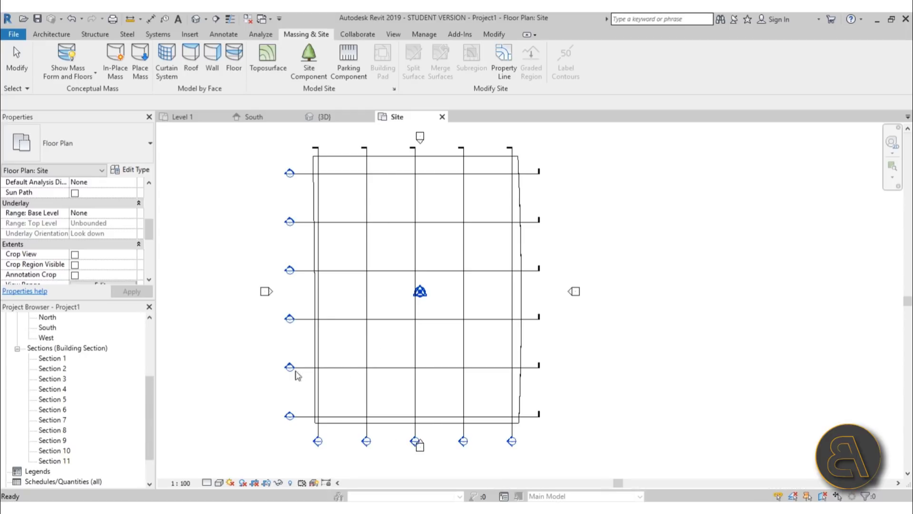
Create a new sheet with the A0 metric titleblock
left_click_drag(148, 384, 148, 415)
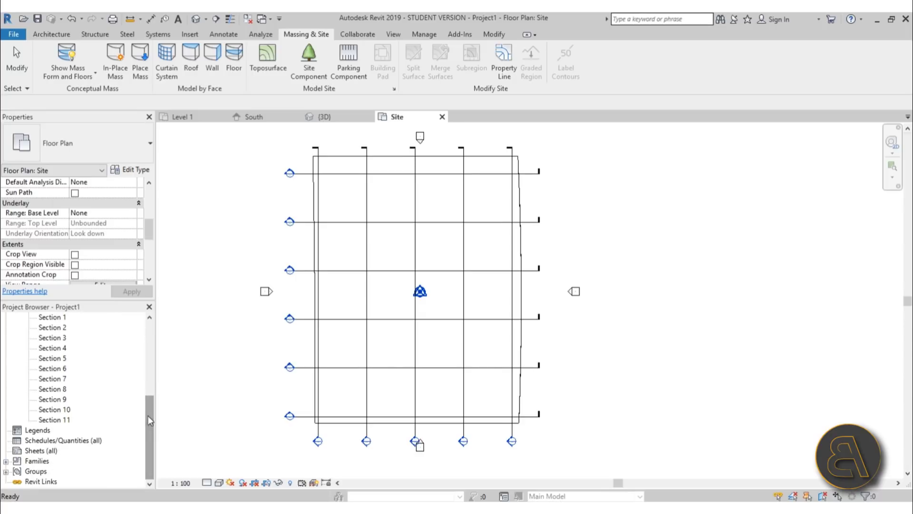
left_click(36, 454)
right_click(37, 454)
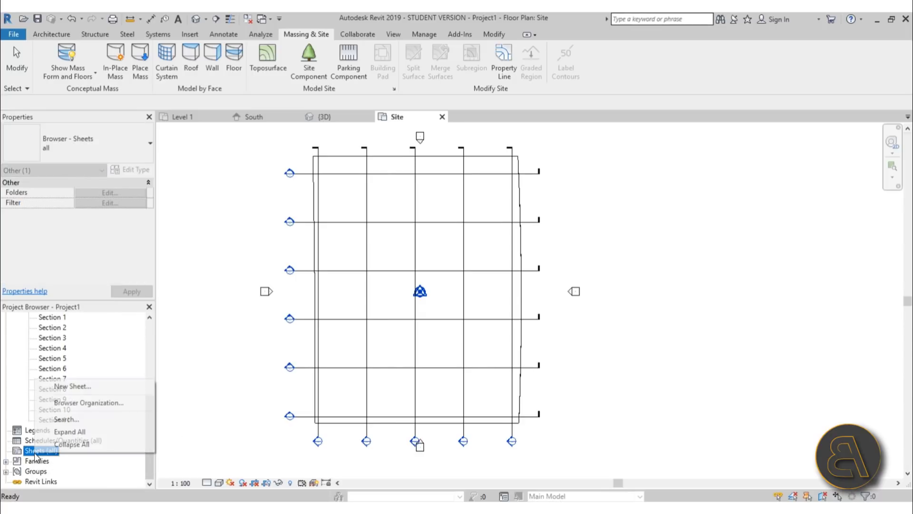
left_click(67, 387)
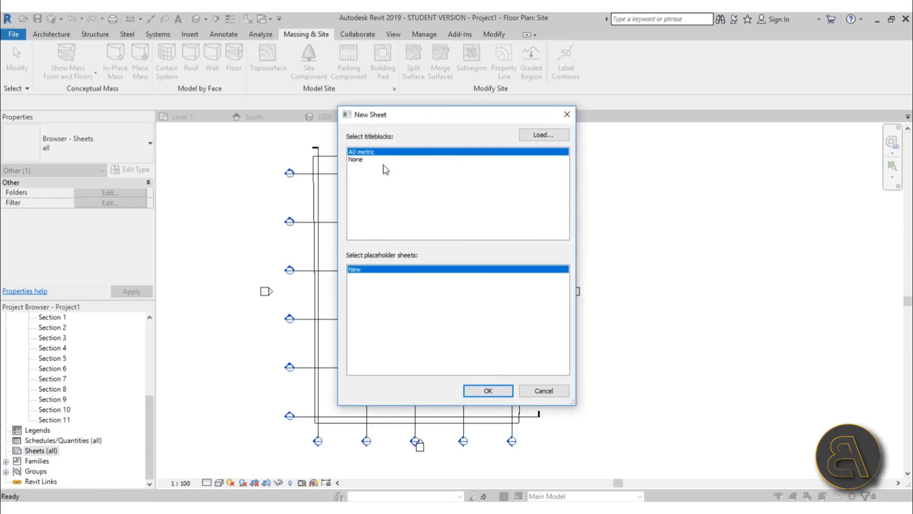
left_click(477, 389)
middle_click_drag(487, 289, 415, 298)
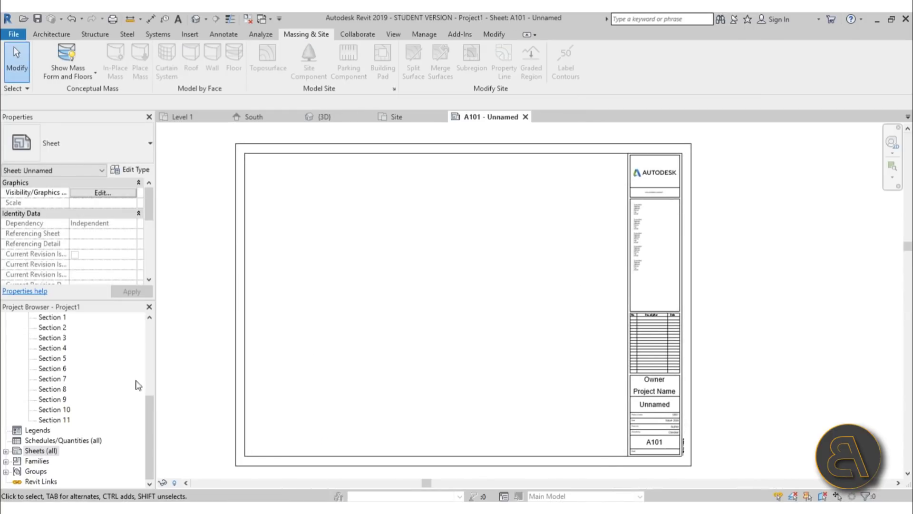
Place the Section 1 view in the upper-left corner of the sheet's drawing area
left_click_drag(148, 419, 148, 380)
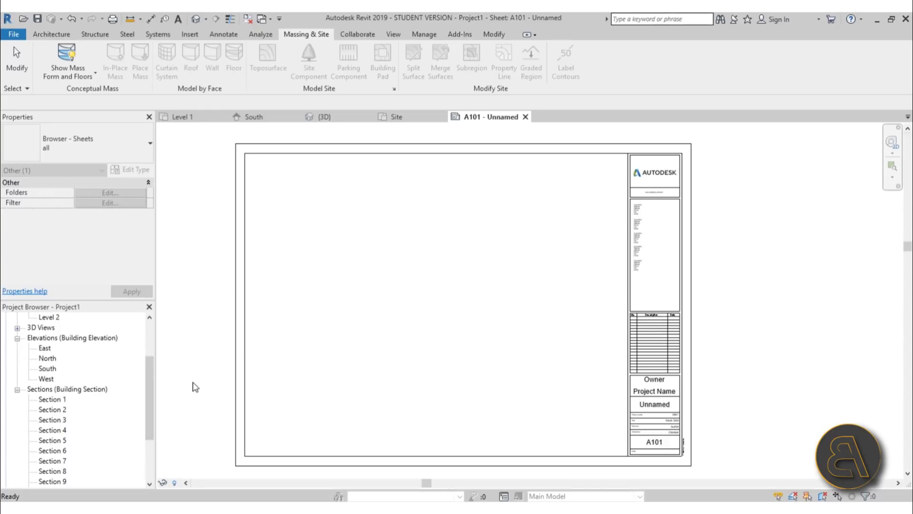
left_click(49, 400)
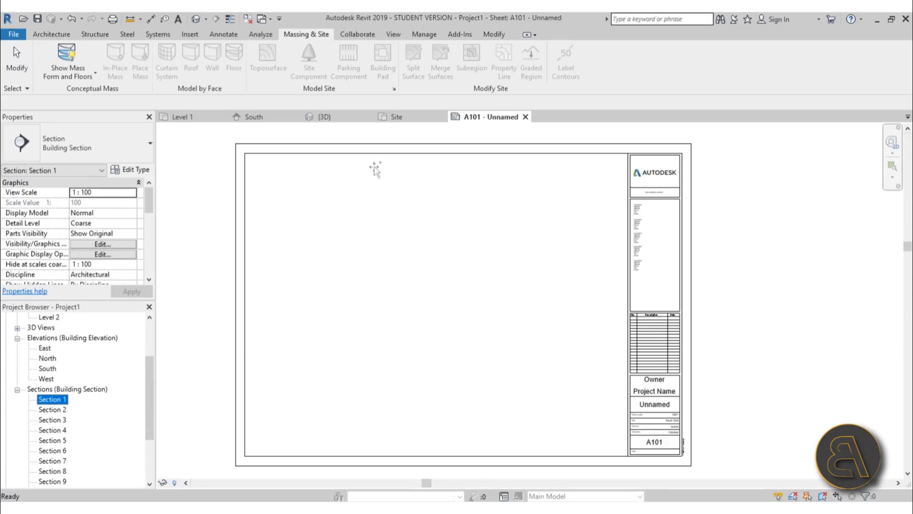
left_click_drag(307, 186, 312, 186)
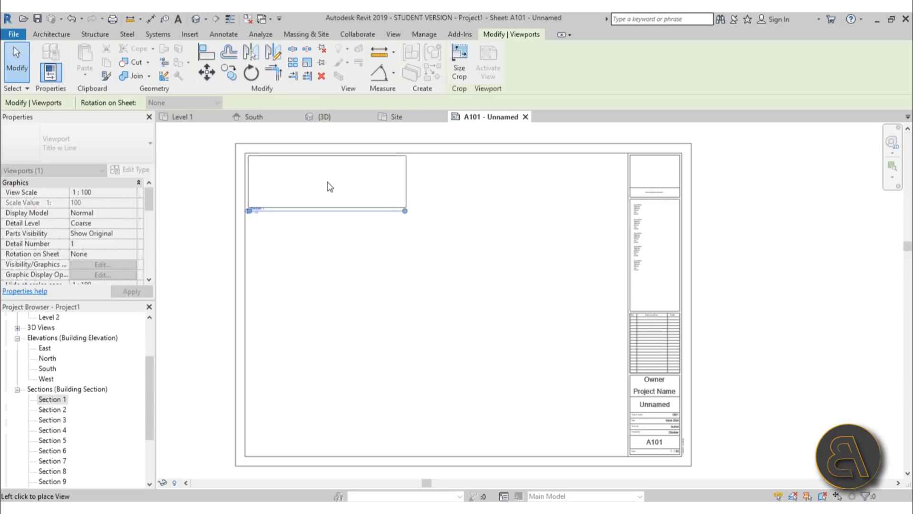
left_click(328, 186)
scroll(326, 188, "up", 1)
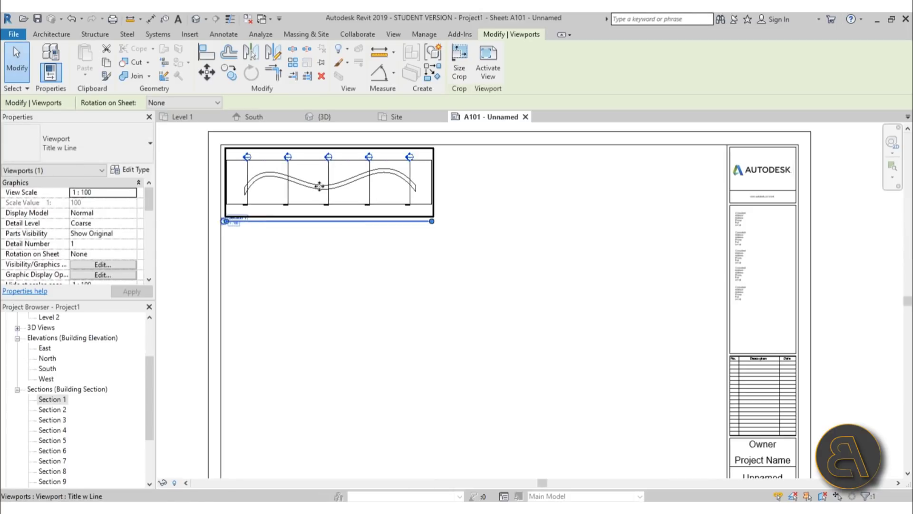
Place the Section 2, Section 3 and Section 4 views in a column below Section 1, aligned with it
left_click_drag(56, 410, 323, 265)
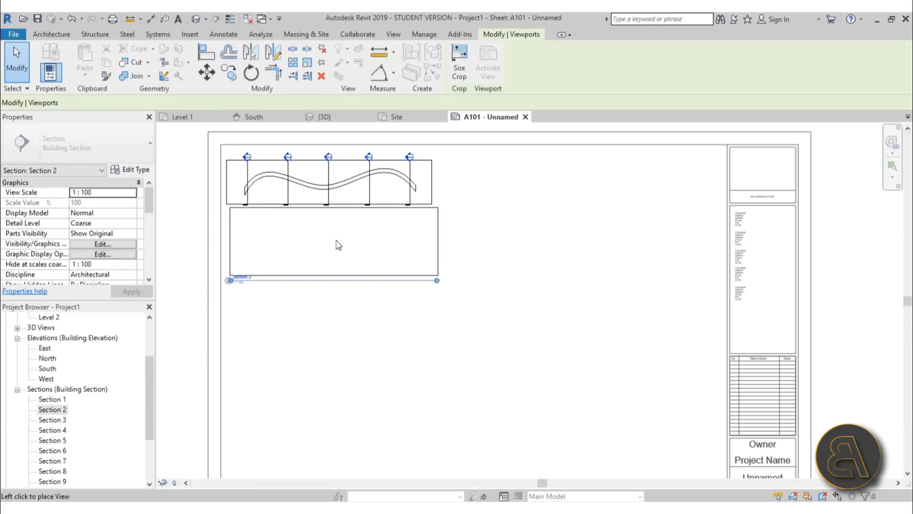
left_click(338, 245)
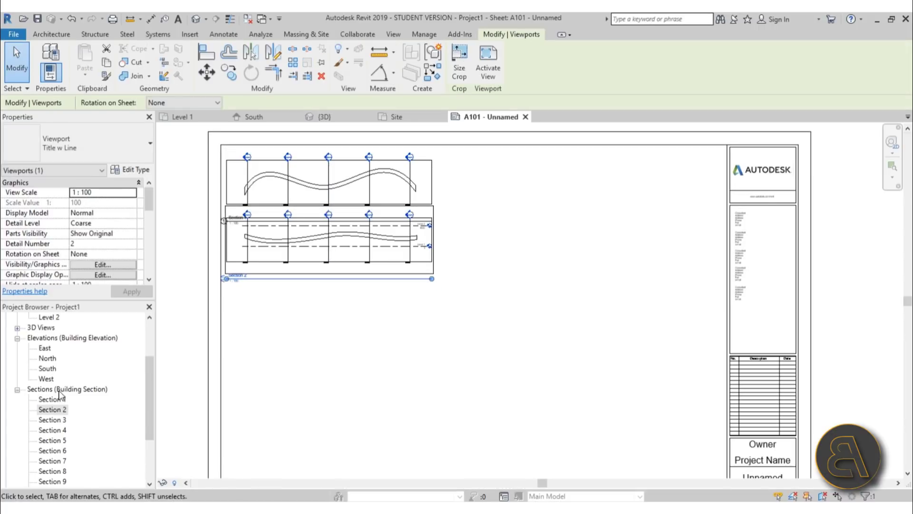
left_click_drag(50, 420, 332, 310)
left_click(330, 301)
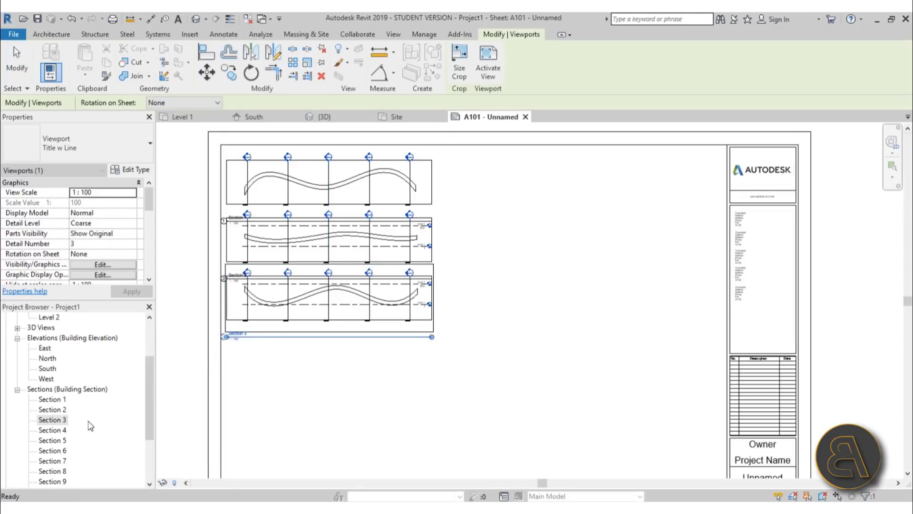
left_click_drag(51, 432, 332, 365)
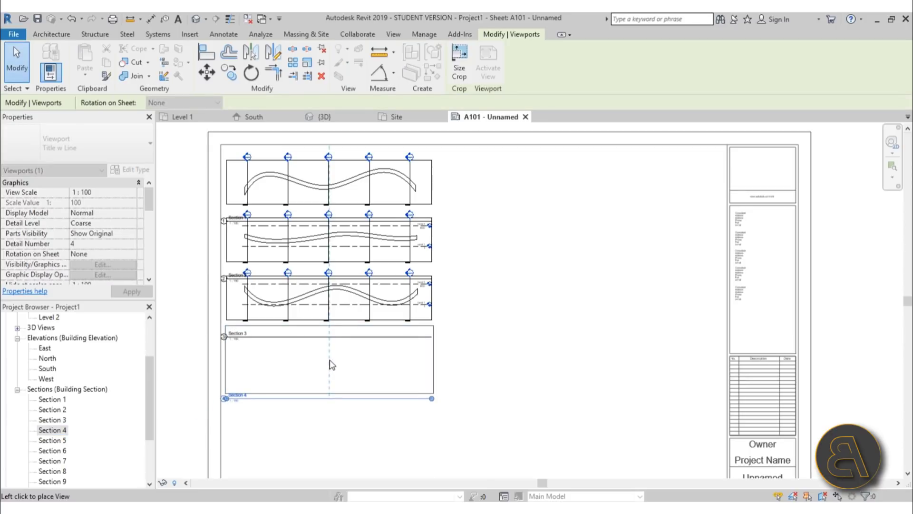
left_click(332, 364)
Place the Section 5 and Section 6 views at the lower end of the column, aligned with the views above
middle_click_drag(320, 398, 320, 293)
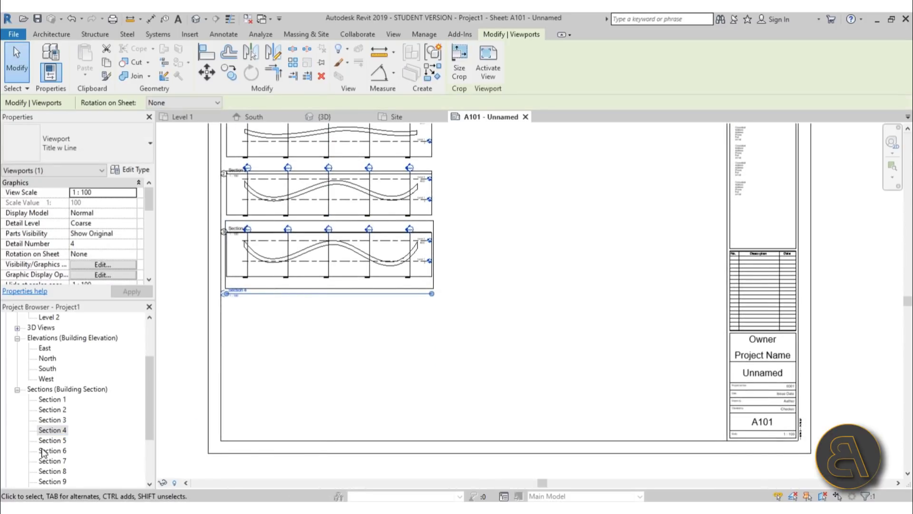
left_click_drag(48, 441, 322, 322)
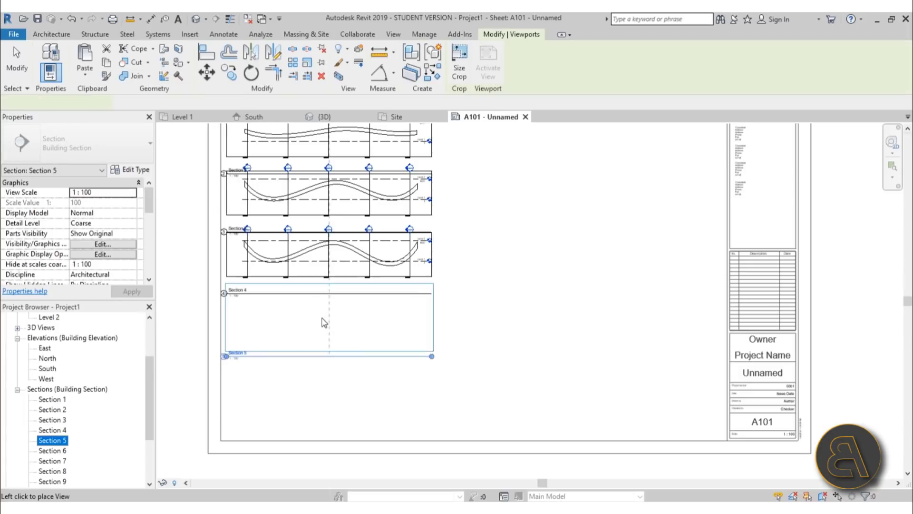
left_click(333, 319)
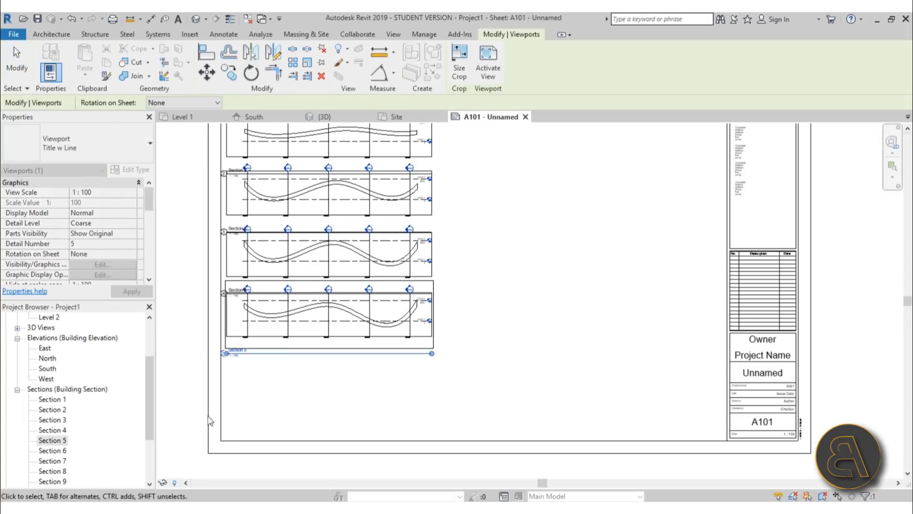
left_click_drag(63, 454, 327, 387)
left_click(333, 383)
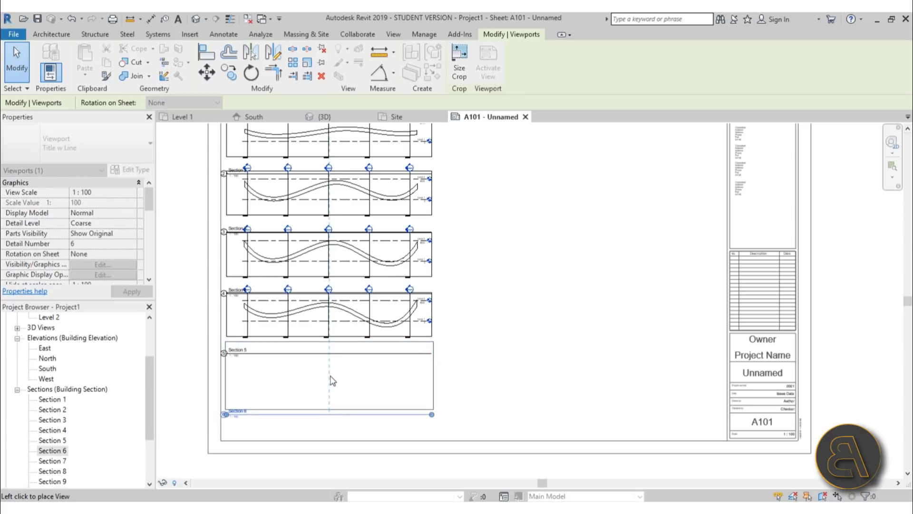
key("Escape")
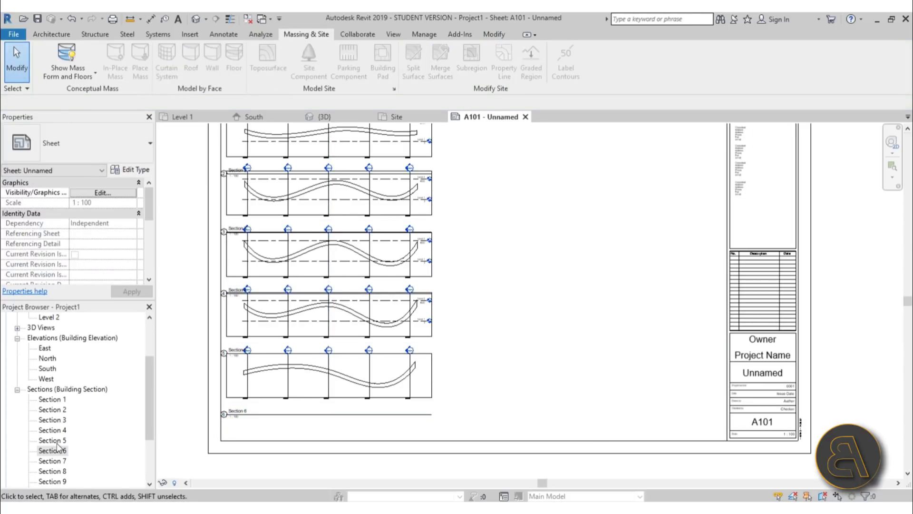
Select all six viewports on the sheet and change their type to No Title
scroll(495, 360, "down", 3)
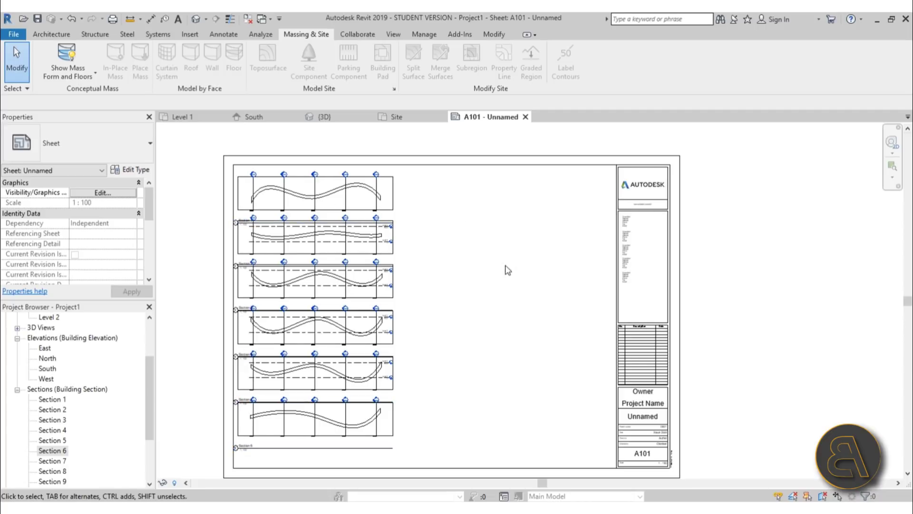
left_click_drag(432, 445, 230, 164)
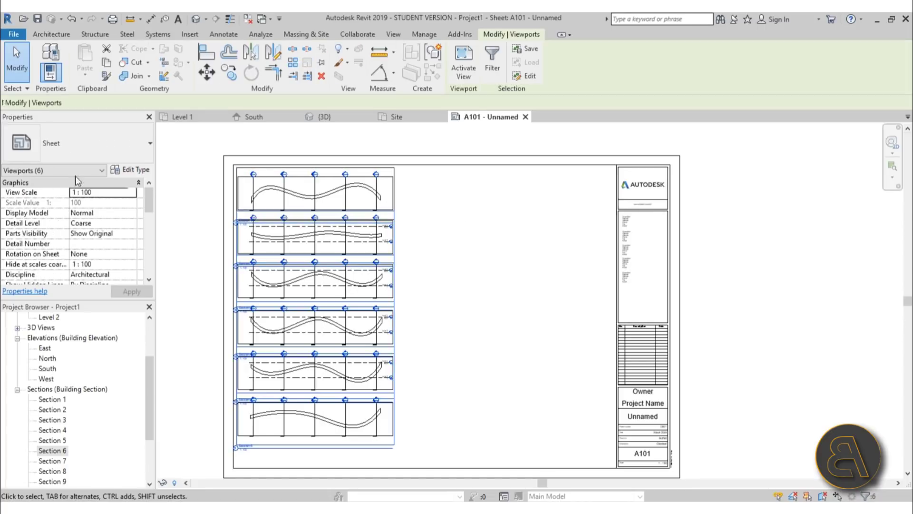
left_click(76, 143)
left_click(41, 199)
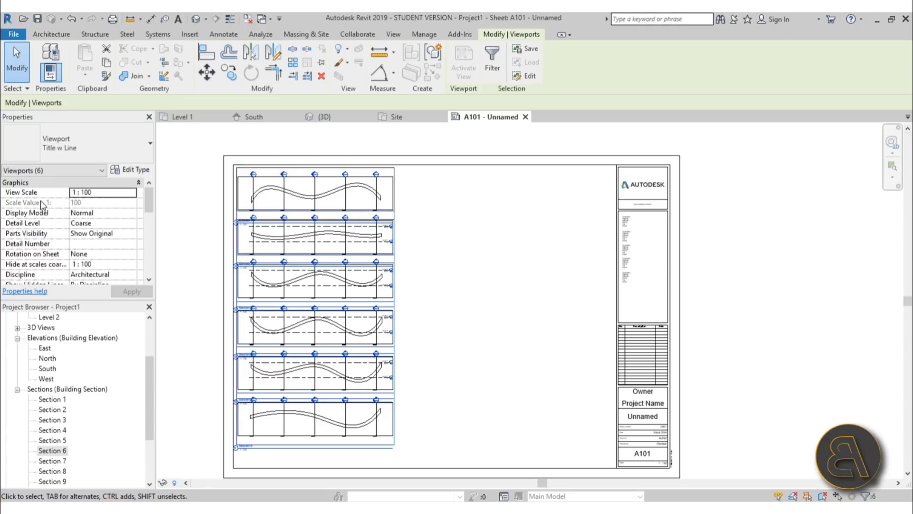
scroll(318, 234, "up", 4)
left_click(683, 234)
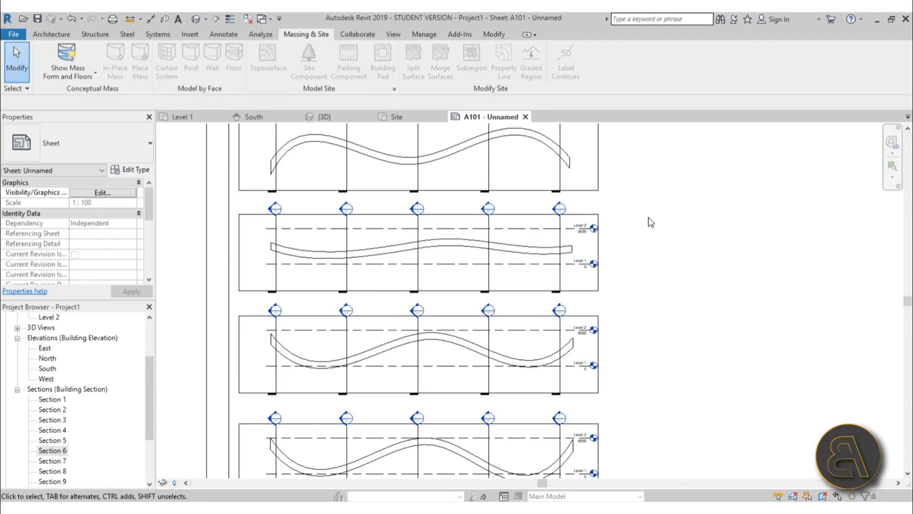
Examine where the section lines cross the wavy roof profile in the Section 3 viewport
scroll(359, 196, "down", 2)
scroll(518, 326, "up", 2)
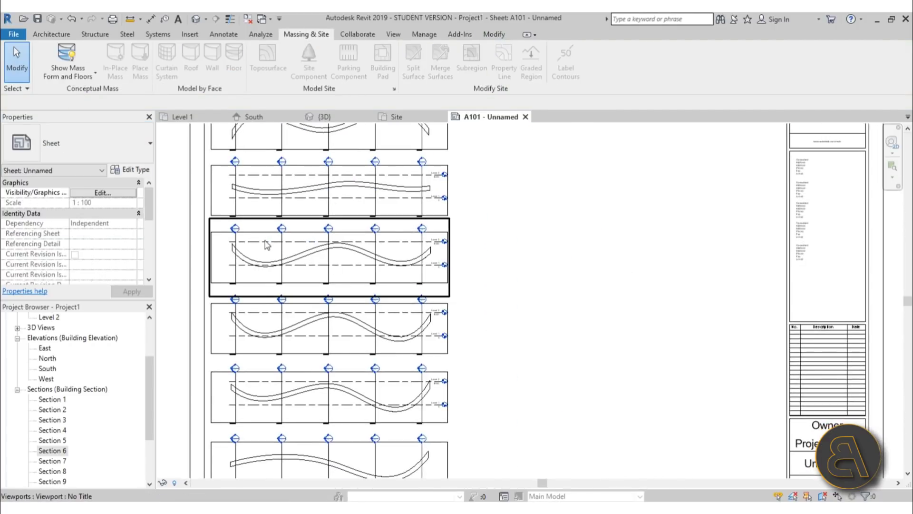
scroll(247, 259, "up", 4)
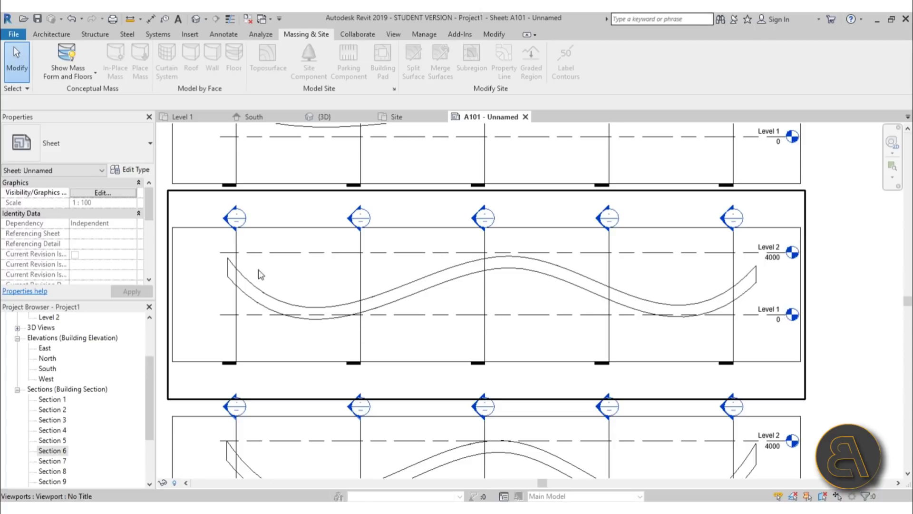
scroll(248, 224, "up", 2)
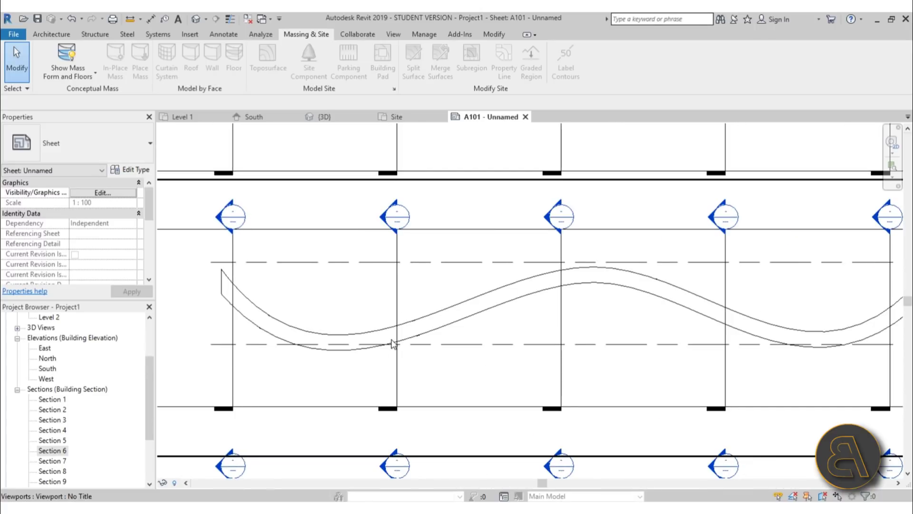
scroll(398, 387, "up", 3)
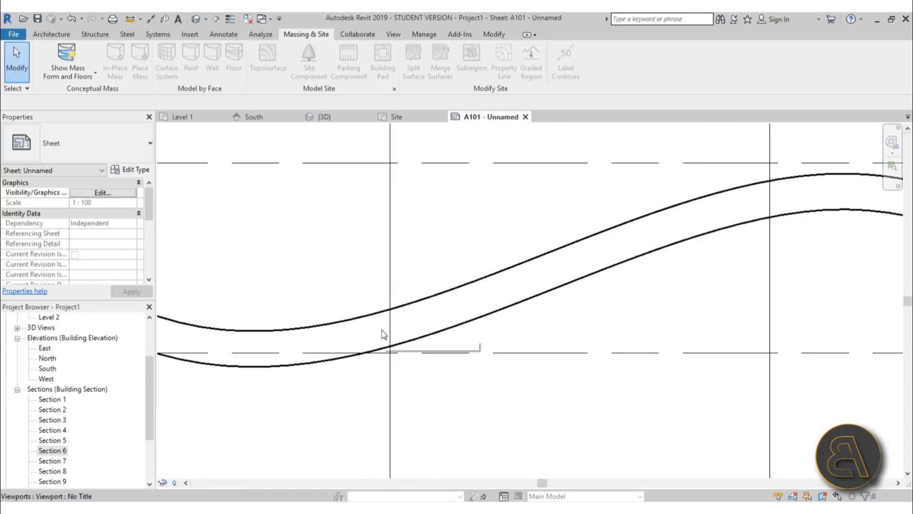
Select the five viewports in the sheet's second column and change their type to No Title
scroll(364, 336, "down", 4)
scroll(364, 336, "down", 5)
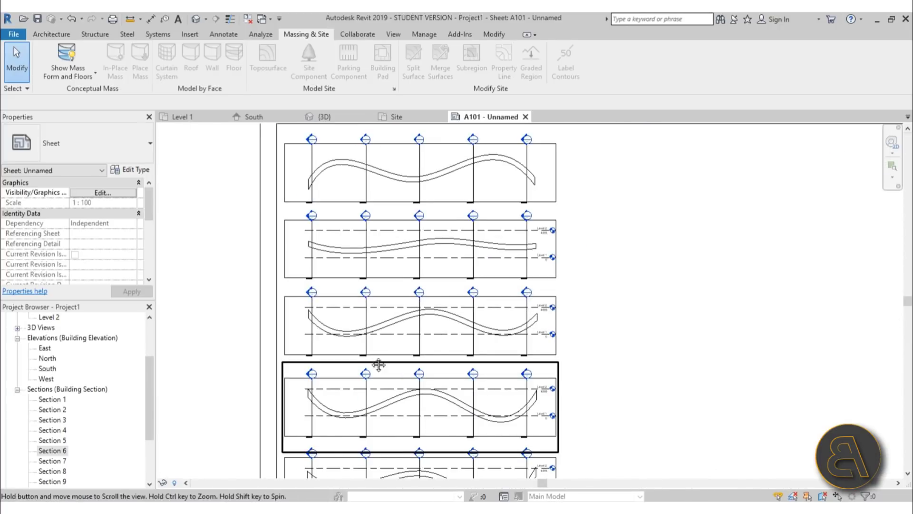
middle_click_drag(514, 373, 482, 376)
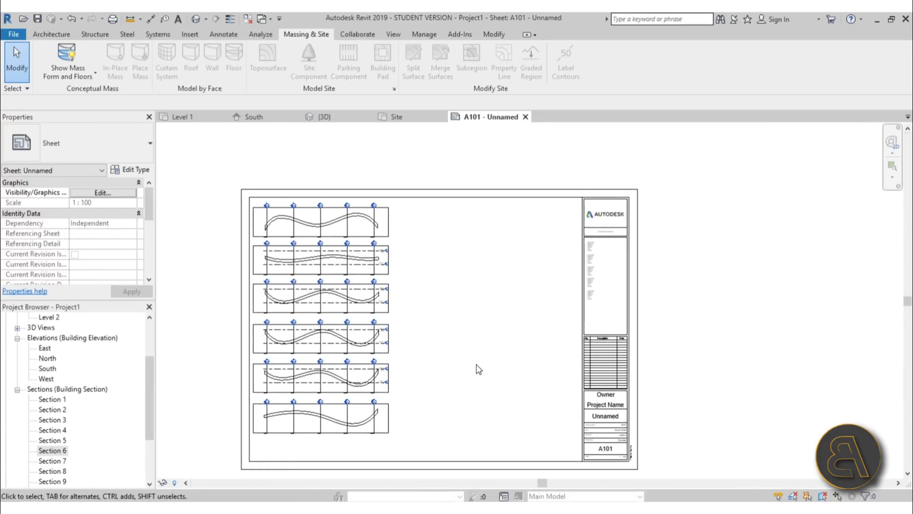
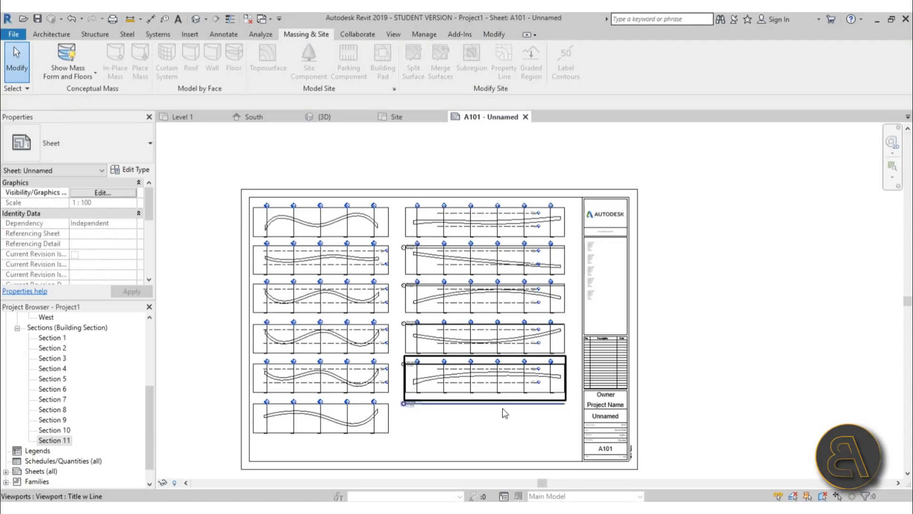
left_click(105, 157)
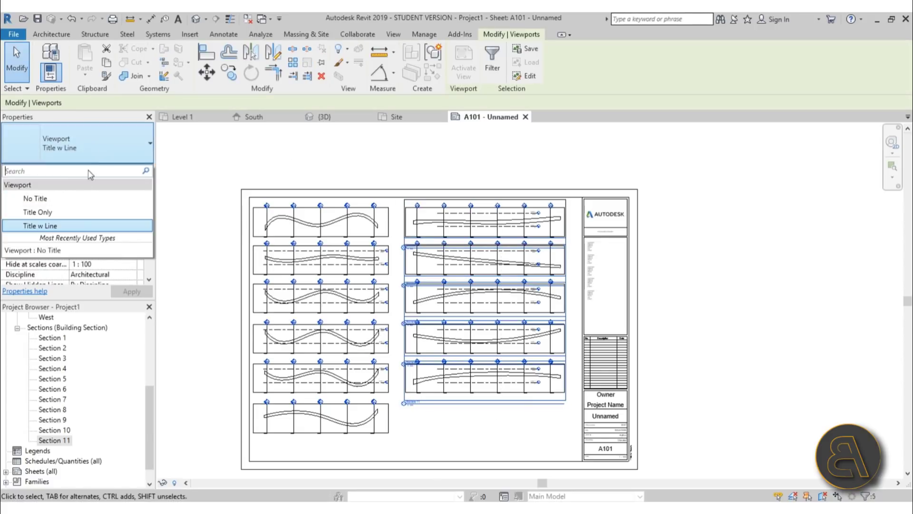
left_click(70, 199)
left_click(506, 434)
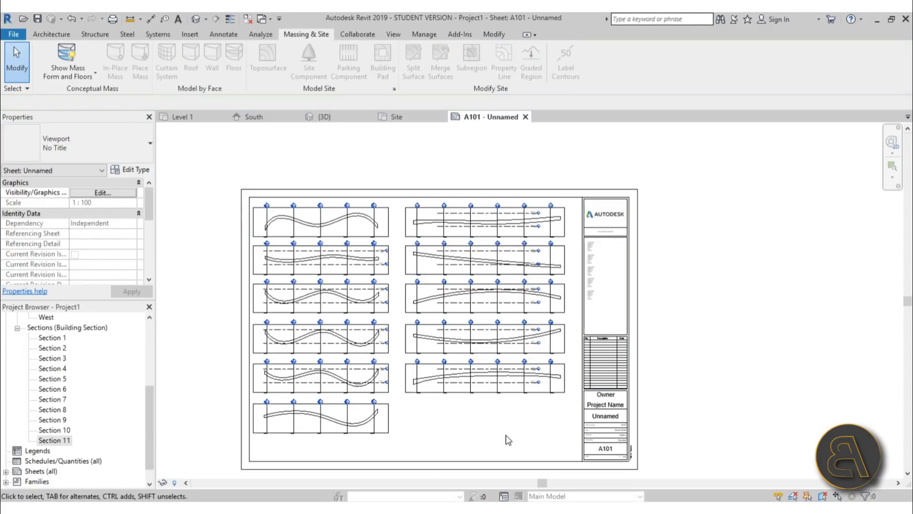
Export the current sheet A101 to the Desktop as an AutoCAD 2018 DWG, with its views as external references
middle_click_drag(492, 409, 428, 390)
scroll(398, 314, "up", 1)
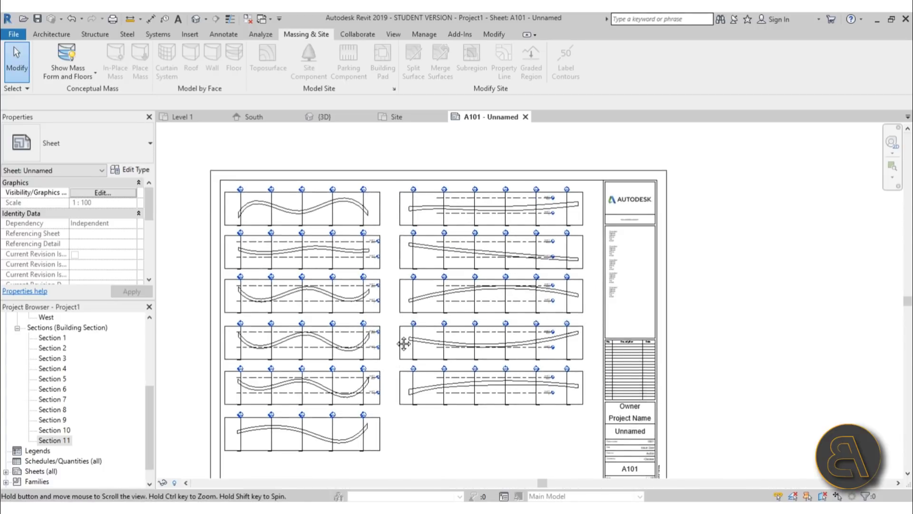
middle_click_drag(394, 363, 399, 342)
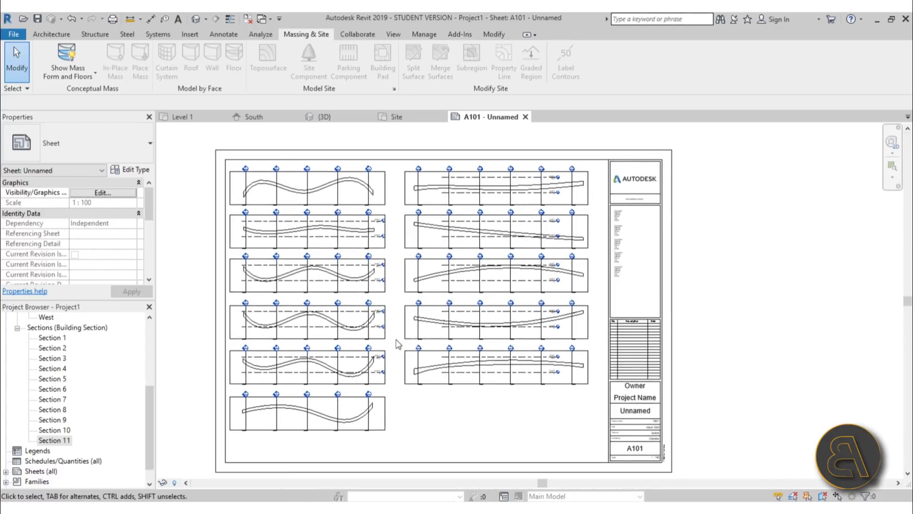
left_click(13, 35)
mouse_move(38, 203)
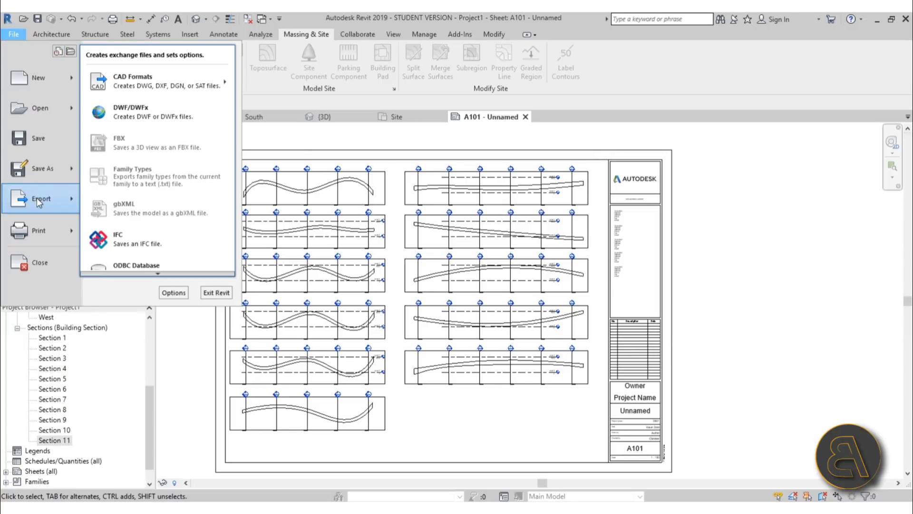
mouse_move(150, 85)
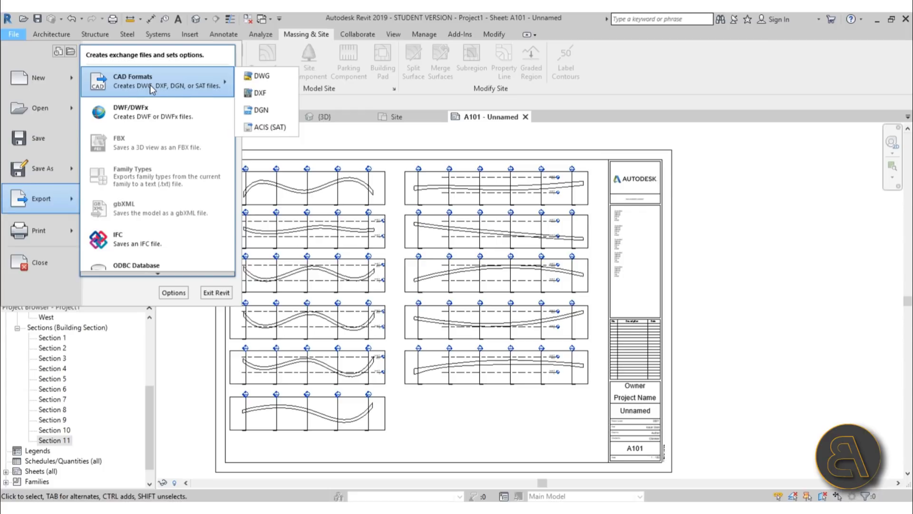
left_click(261, 76)
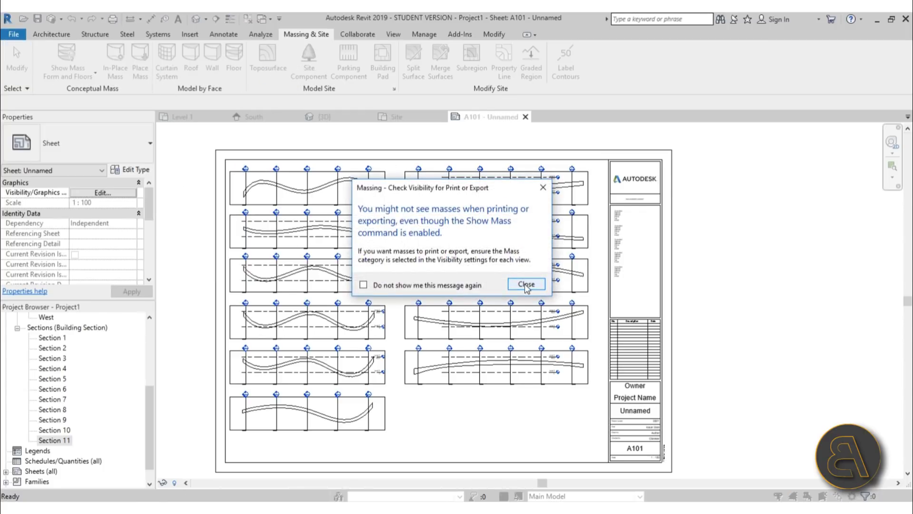
left_click(526, 285)
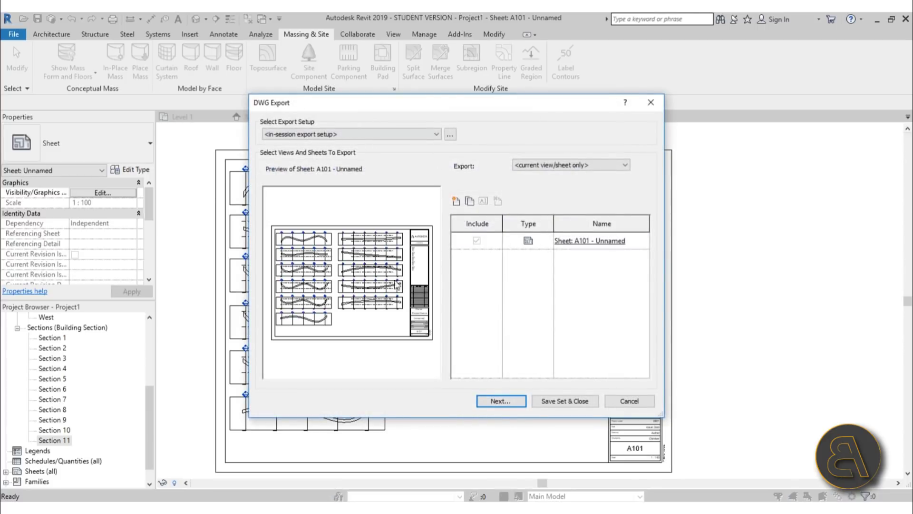
left_click(500, 401)
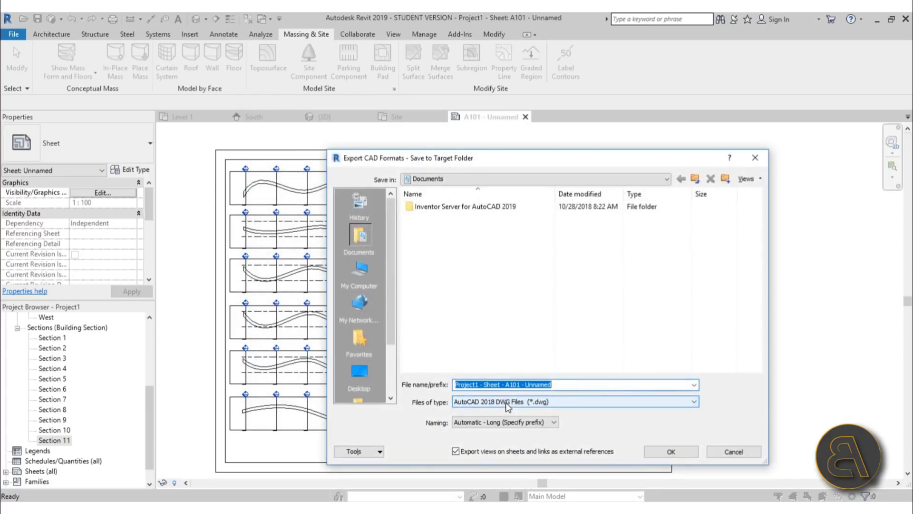
left_click(371, 375)
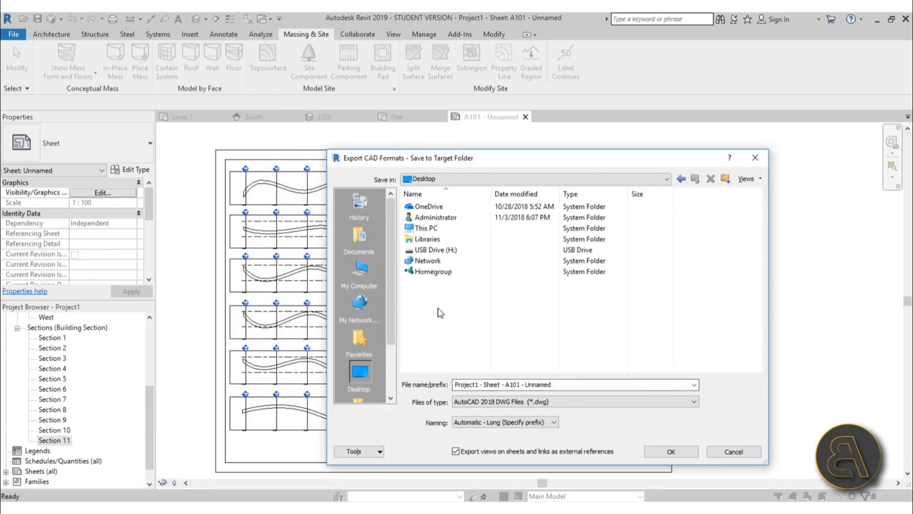
left_click(671, 452)
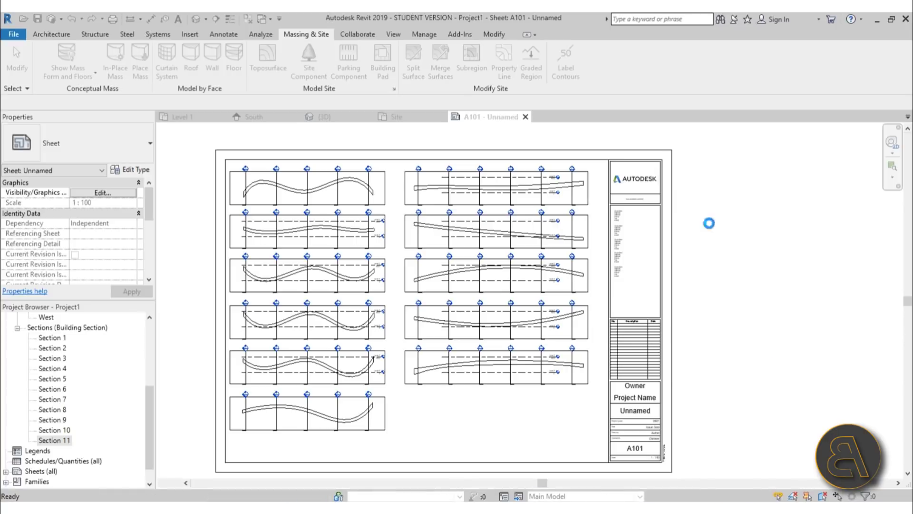
Switch to the desktop and examine the names of the exported DWG files
left_click(878, 20)
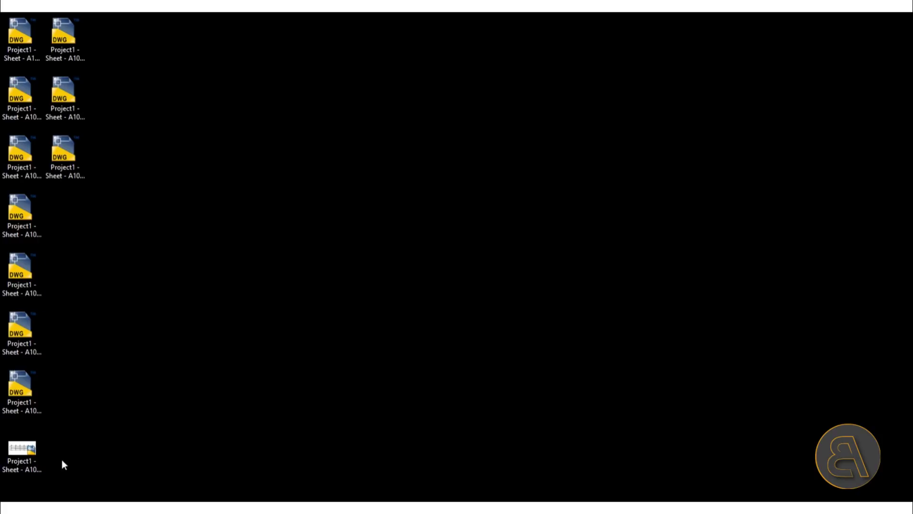
left_click(57, 177)
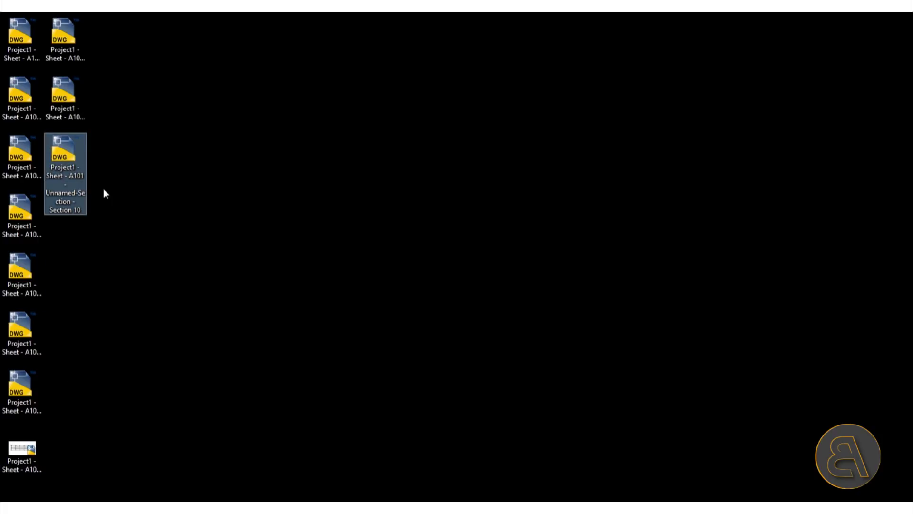
left_click_drag(76, 157, 26, 53)
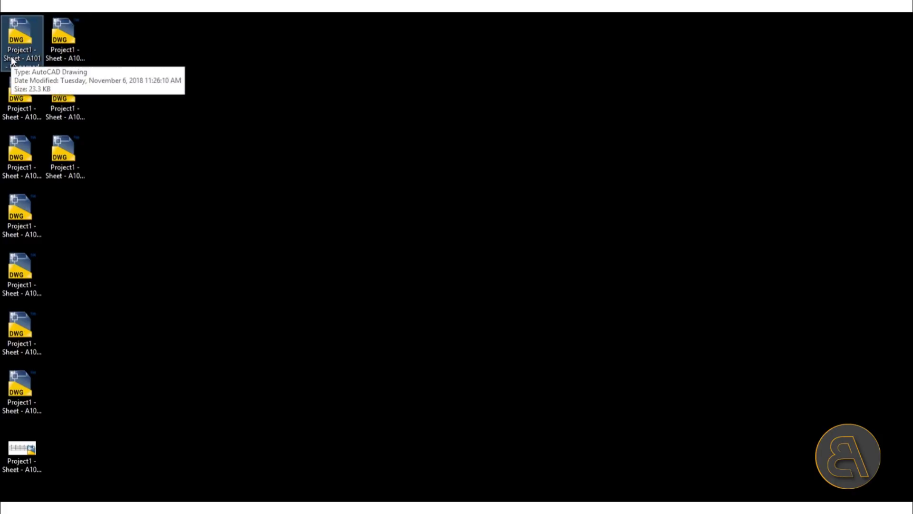
left_click(64, 53)
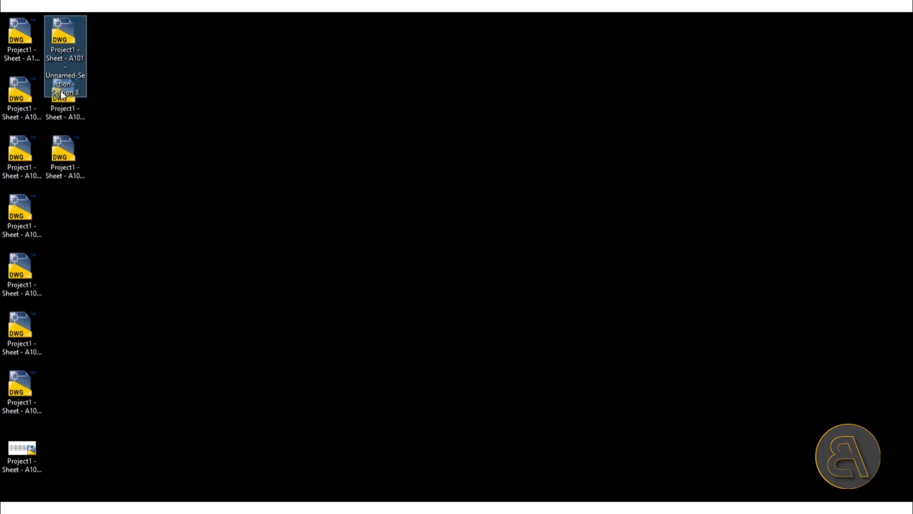
left_click(21, 89)
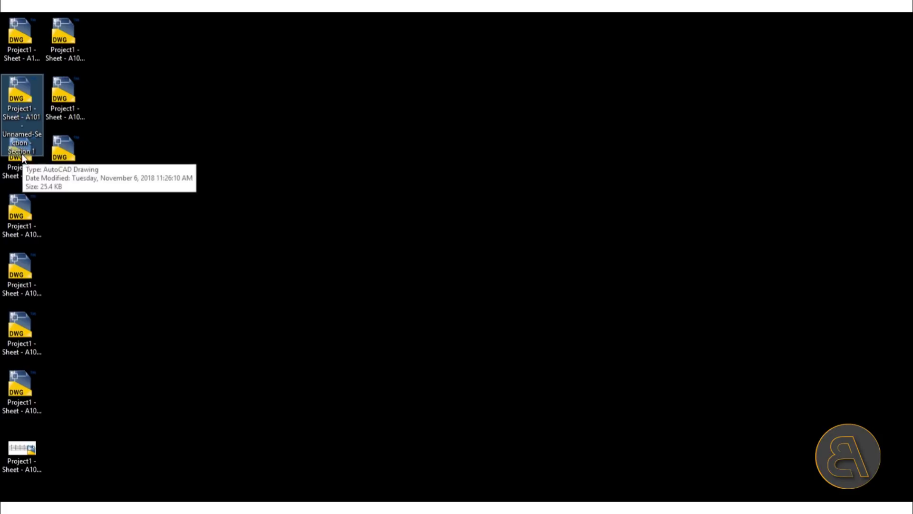
left_click(32, 48)
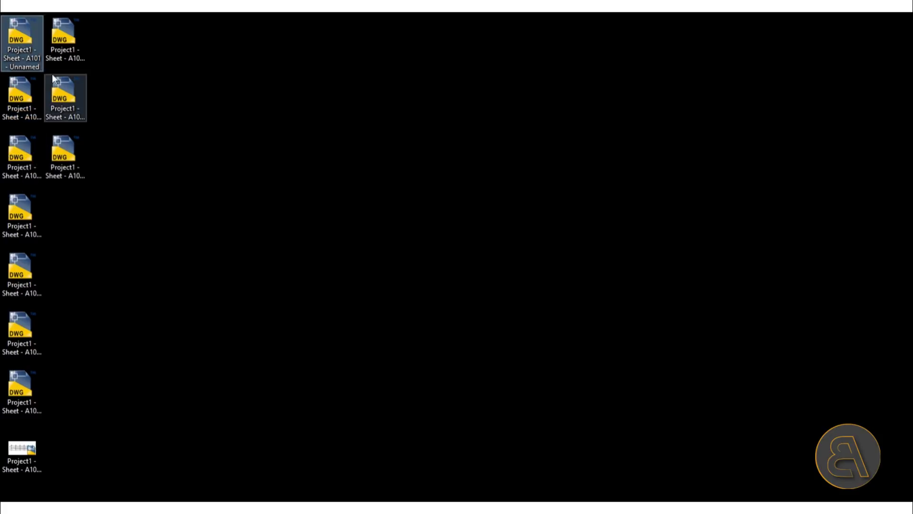
Open the sheet drawing Project1 - Sheet - A101 - Unnamed.dwg in AutoCAD and bring the whole layout into view
double_click(20, 65)
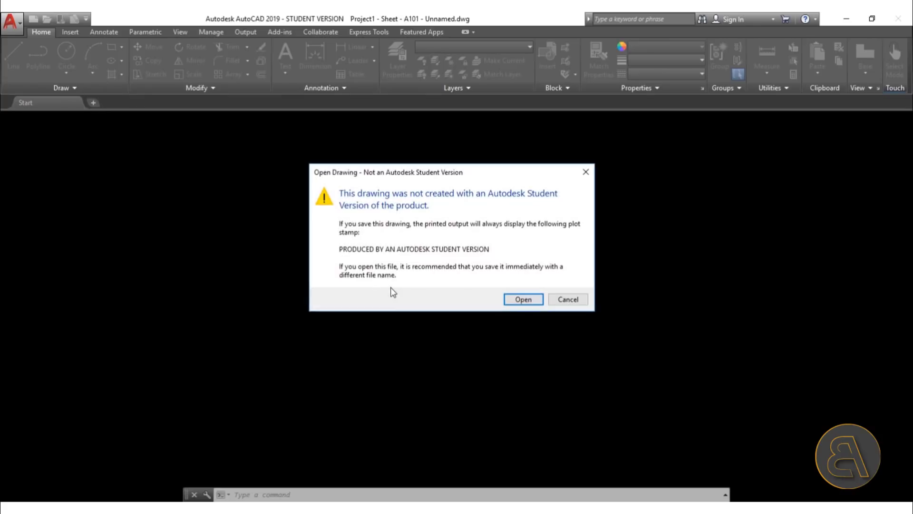
left_click(524, 300)
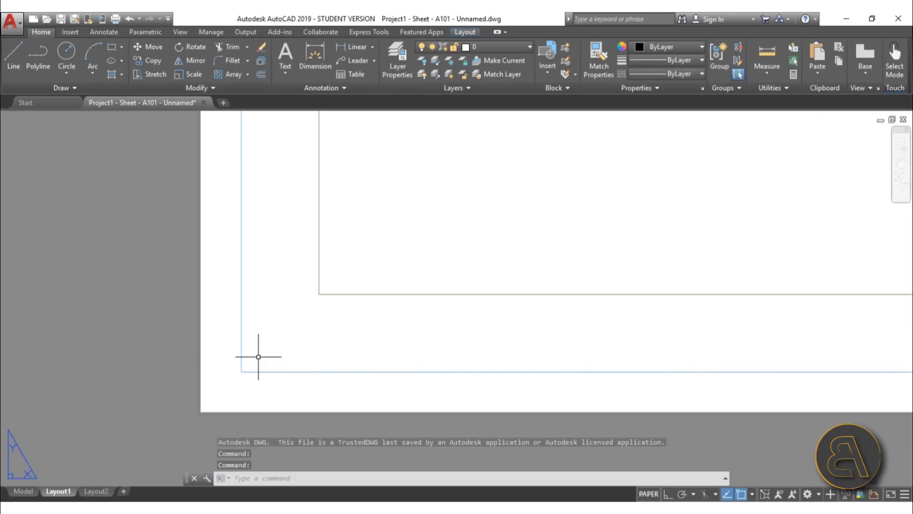
scroll(296, 306, "down", 5)
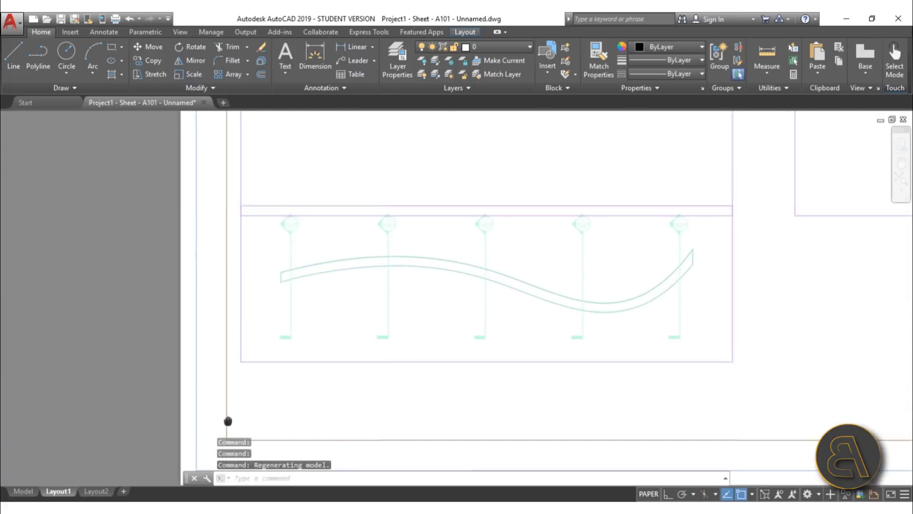
mouse_move(287, 352)
middle_mouse_down()
mouse_move(290, 342)
mouse_move(287, 359)
middle_mouse_up()
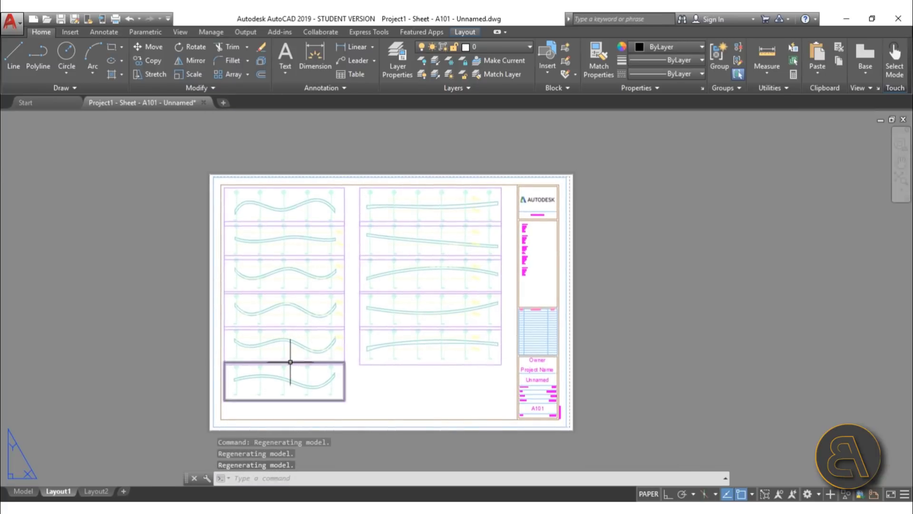
scroll(249, 200, "up", 8)
left_click(207, 178)
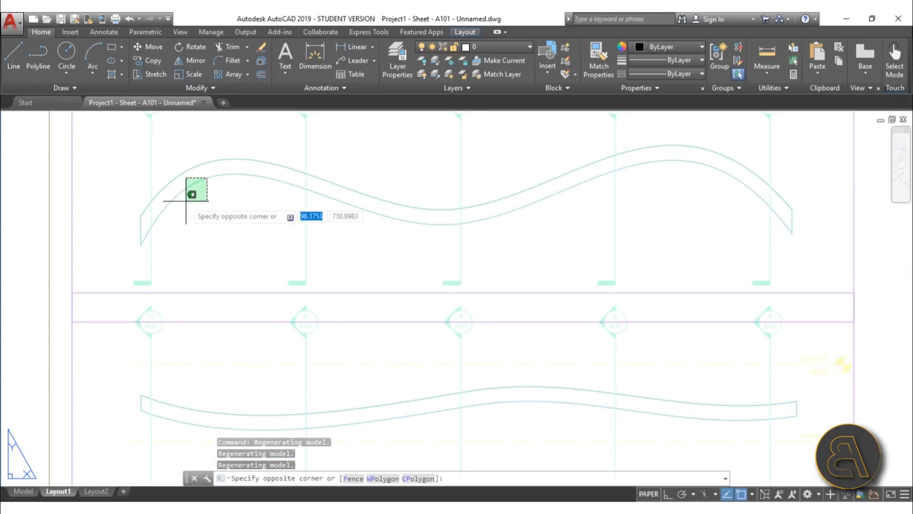
key("Escape")
left_click(147, 240)
key("Escape")
key("Escape")
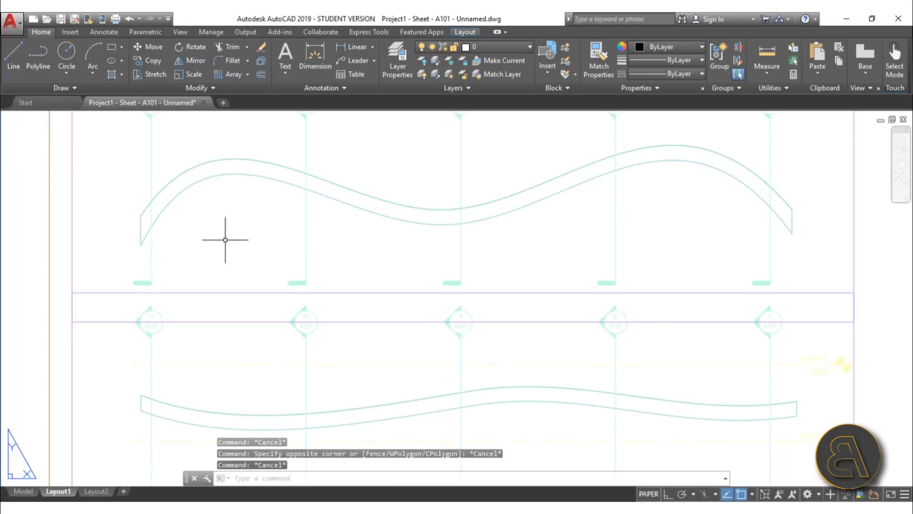
Try to select the first section's external reference inside its viewport, and undo the zoom made there
scroll(226, 240, "down", 8)
scroll(225, 239, "up", 8)
double_click(259, 249)
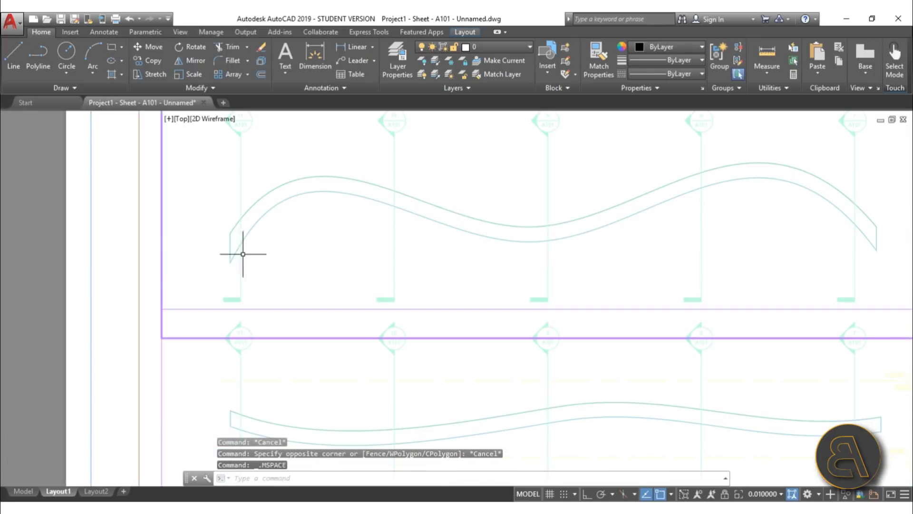
left_click(230, 255)
scroll(218, 288, "down", 4)
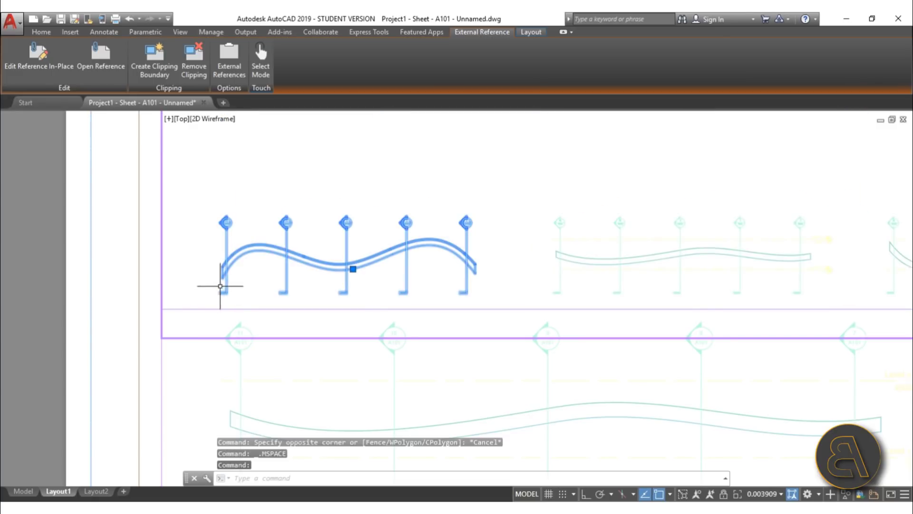
left_click(129, 19)
scroll(128, 284, "up", 2)
scroll(128, 286, "down", 2)
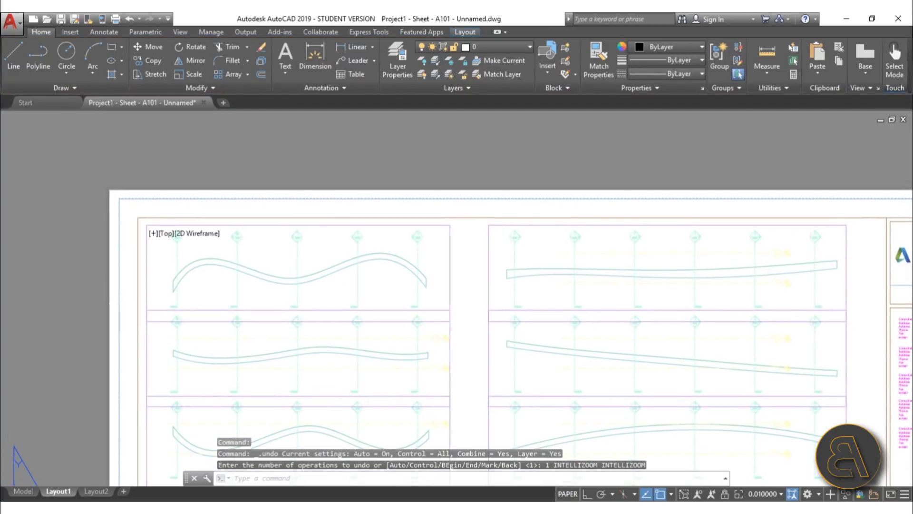
Activate the first section's viewport and try to explode its external reference
scroll(157, 285, "up", 2)
double_click(196, 265)
left_click(195, 268)
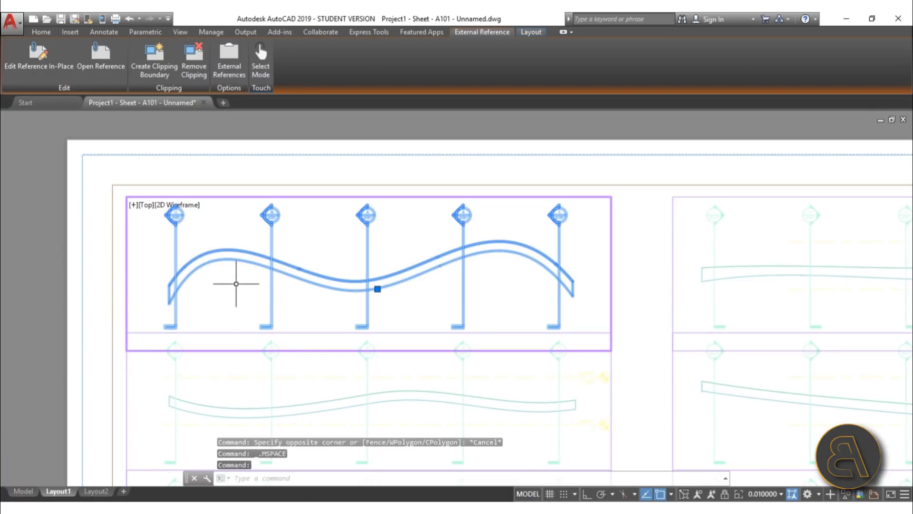
type("ex")
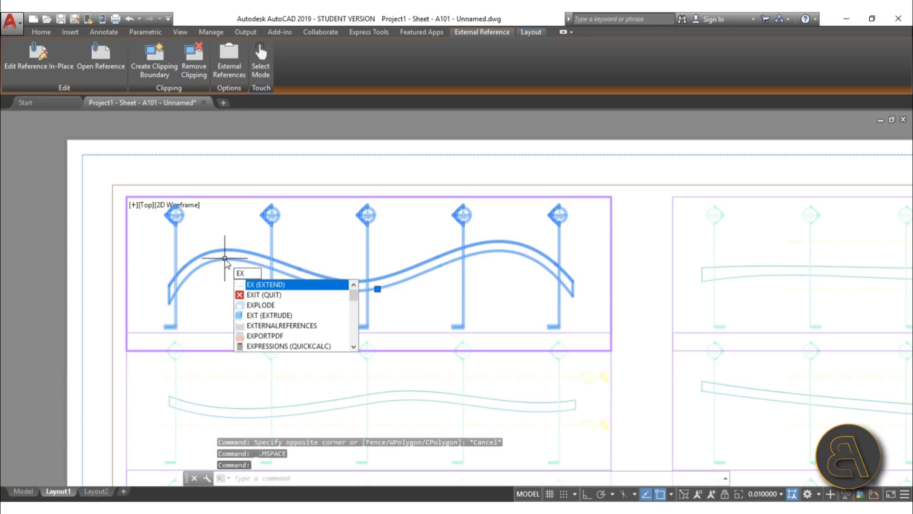
type("pl")
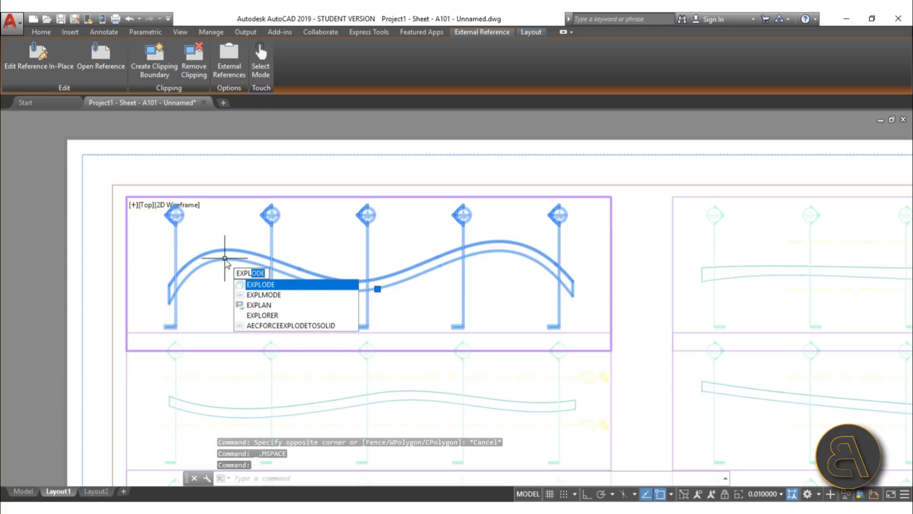
key("Return")
left_click(221, 257)
left_click(211, 259)
left_click(187, 278)
key("Escape")
Check whether the first section's curves can be selected separately, clear the selection and return to paper space
left_click(180, 283)
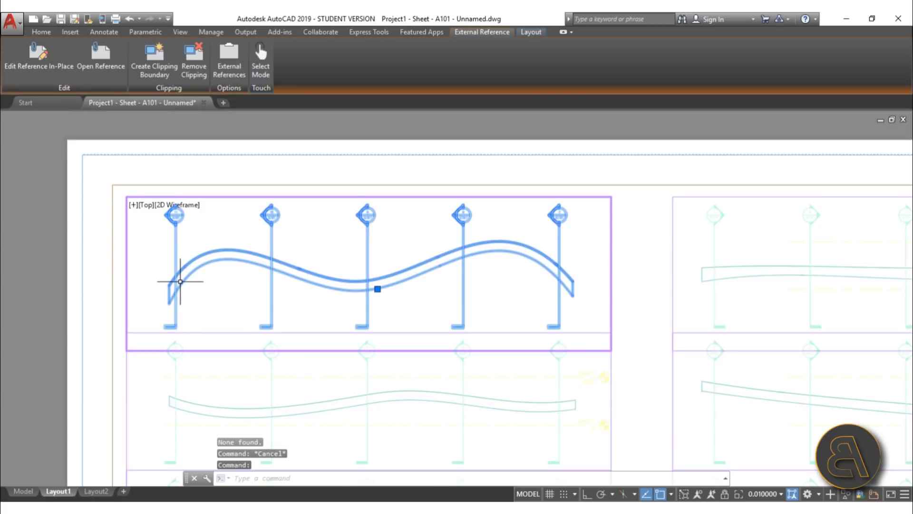
left_click(184, 277)
key("Escape")
key("Escape")
key("Escape")
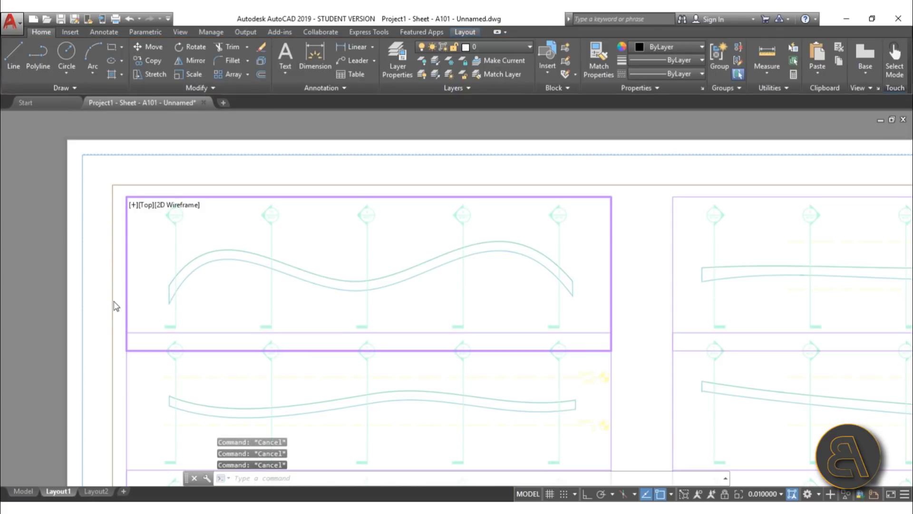
double_click(116, 302)
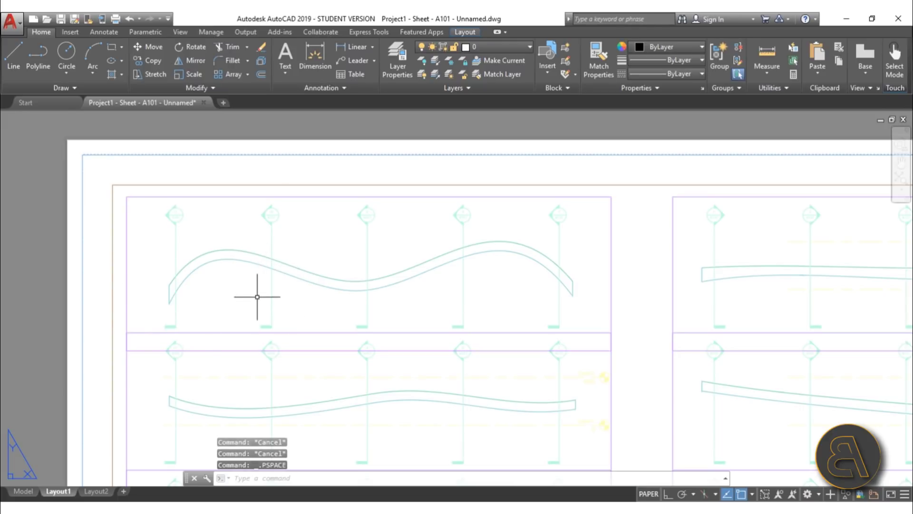
Draw a vertical line closing the left end of the first section, from the lower curve's endpoint to the upper curve's endpoint
middle_click_drag(271, 261, 250, 271)
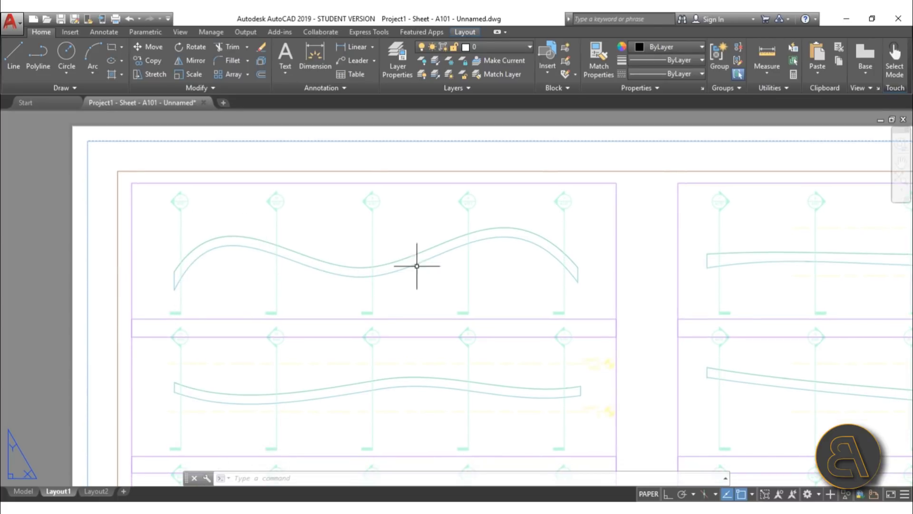
middle_click_drag(254, 270, 259, 253)
scroll(234, 249, "down", 5)
scroll(296, 279, "up", 8)
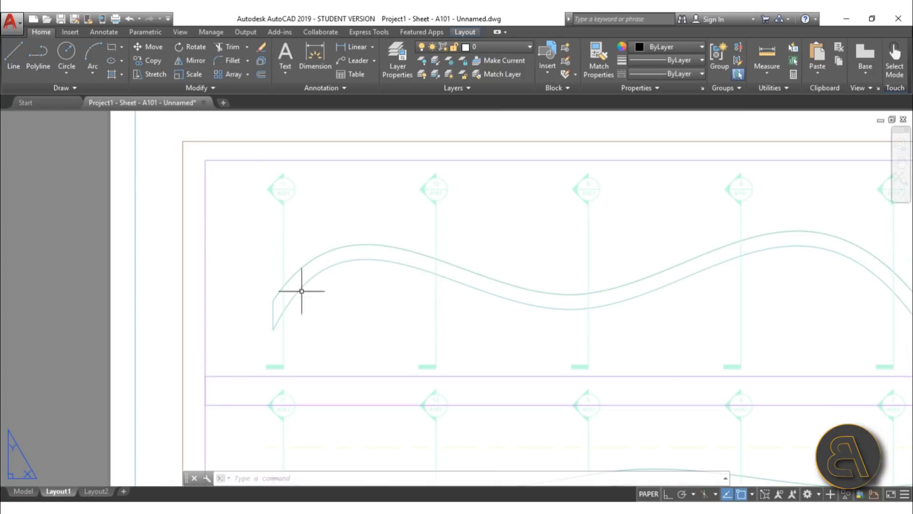
scroll(155, 320, "up", 6)
scroll(284, 300, "down", 6)
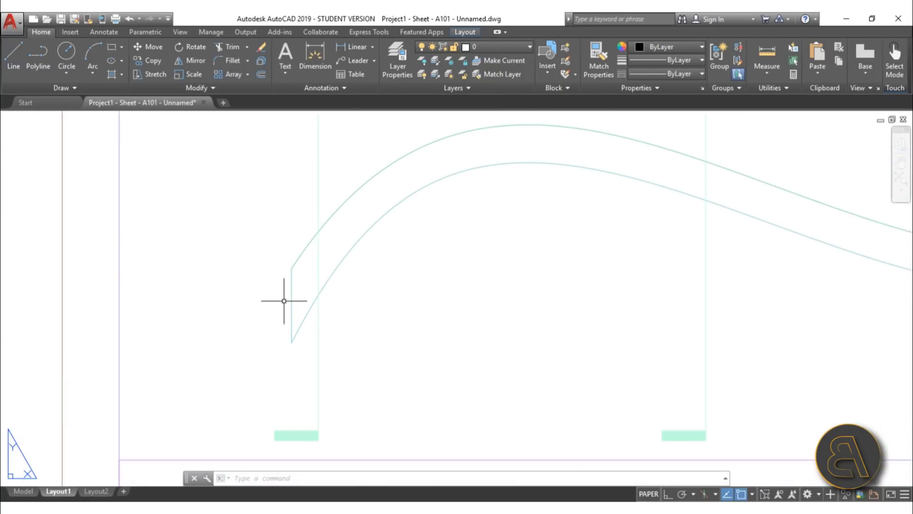
middle_click_drag(388, 364, 370, 368)
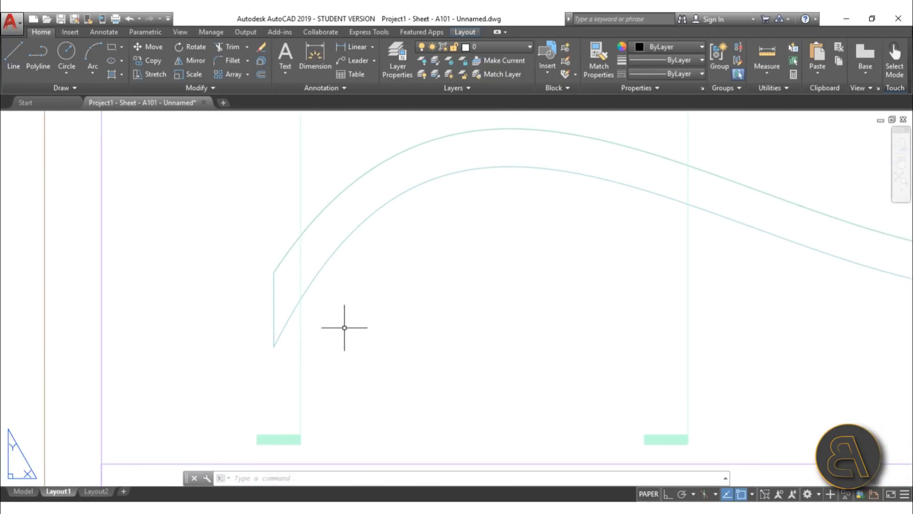
type("l")
key("Return")
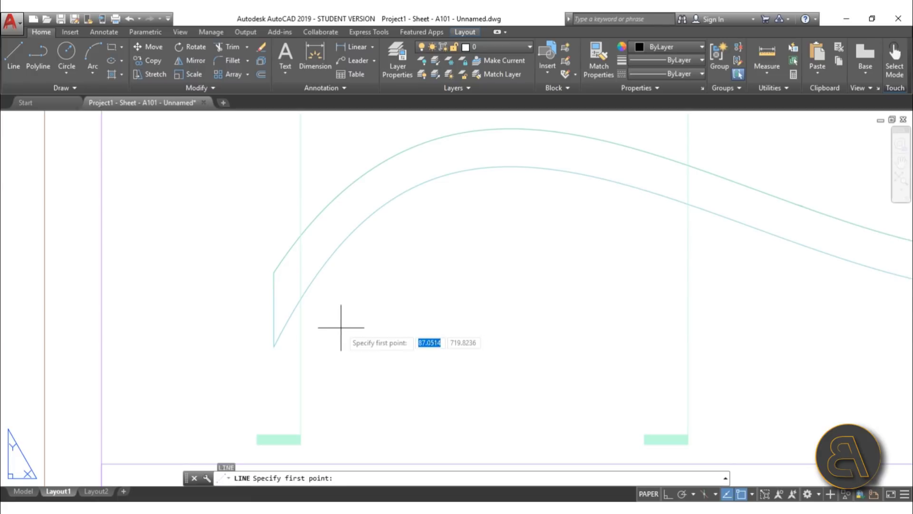
left_click(274, 346)
left_click(273, 272)
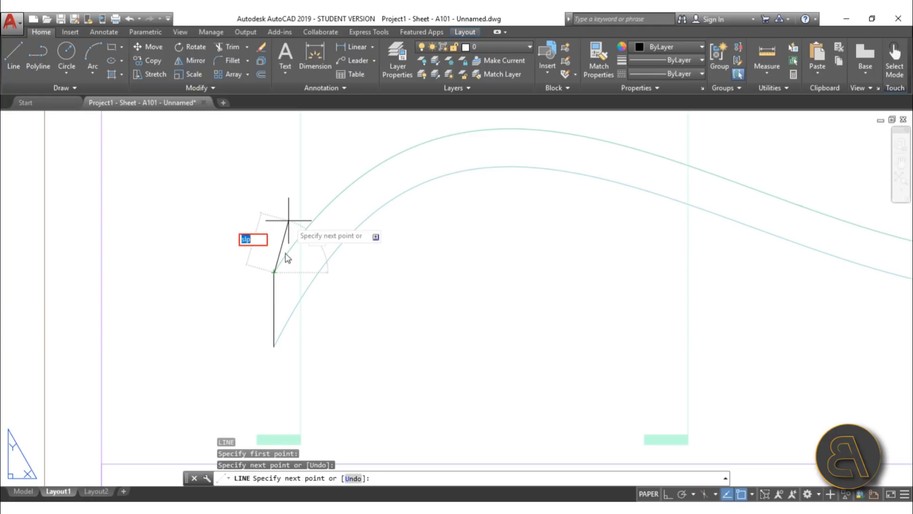
key("Escape")
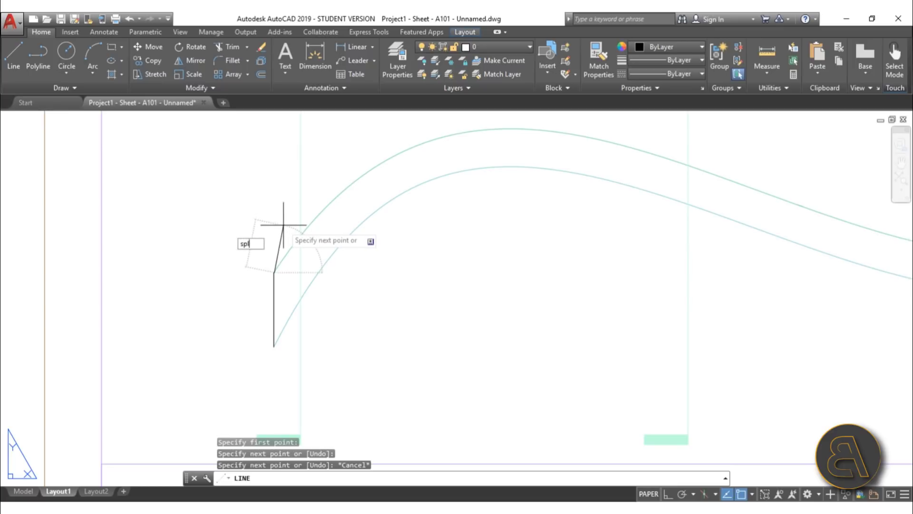
key("Escape")
key("Escape")
key("Escape")
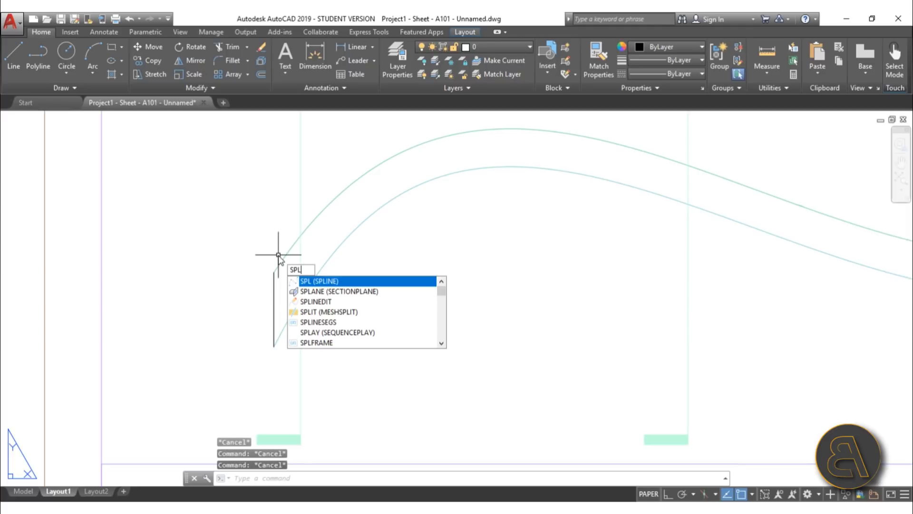
Try to trace the first section's upper curve with a fit-point spline from its left end to its right end
key("Return")
left_click(274, 272)
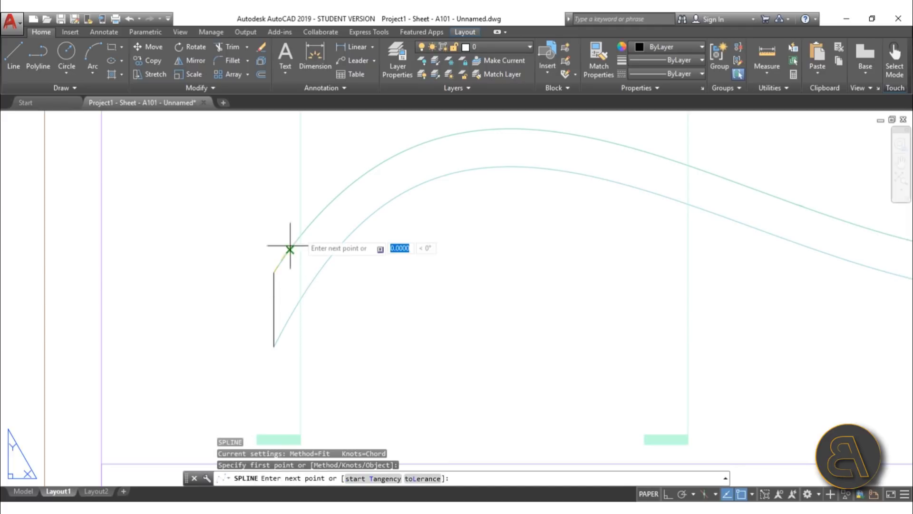
scroll(306, 220, "up", 8)
left_click(321, 248)
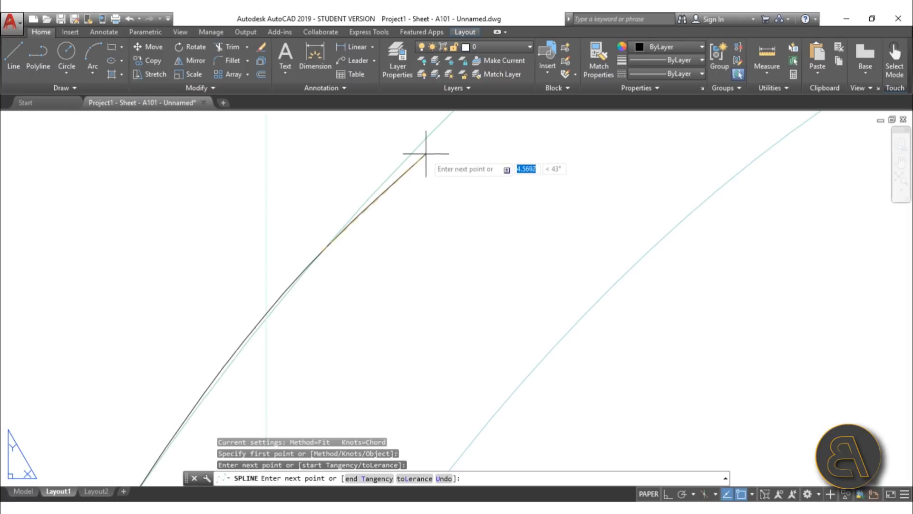
left_click(426, 139)
scroll(395, 205, "down", 4)
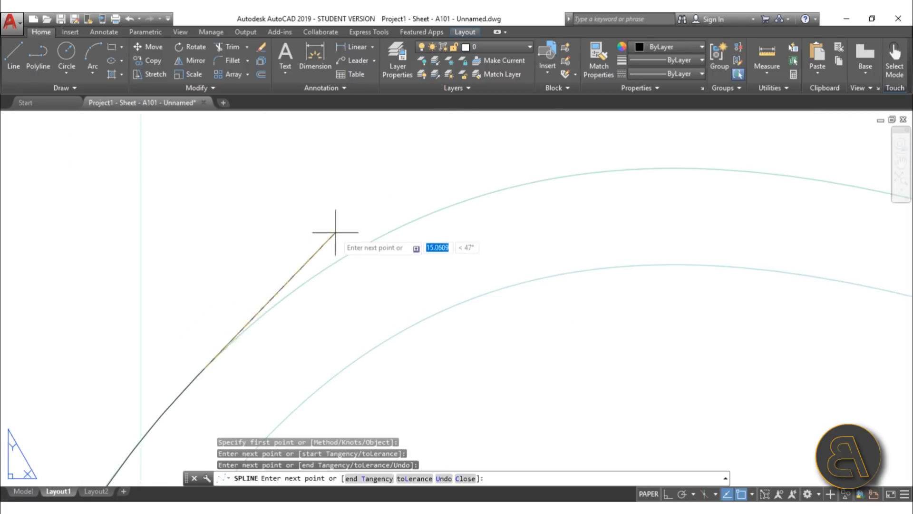
left_click(388, 230)
left_click(555, 177)
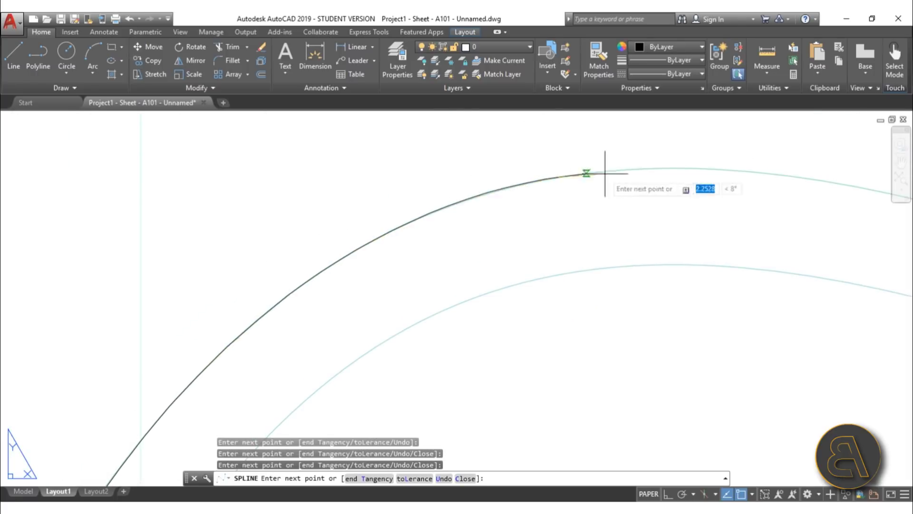
left_click(697, 170)
middle_click_drag(697, 173, 181, 176)
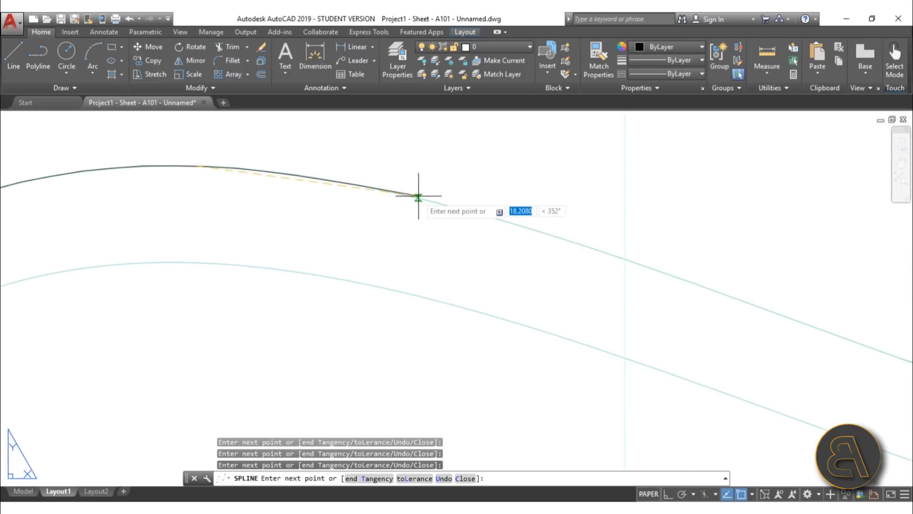
scroll(592, 245, "down", 3)
middle_click_drag(552, 284, 340, 243)
left_click(475, 284)
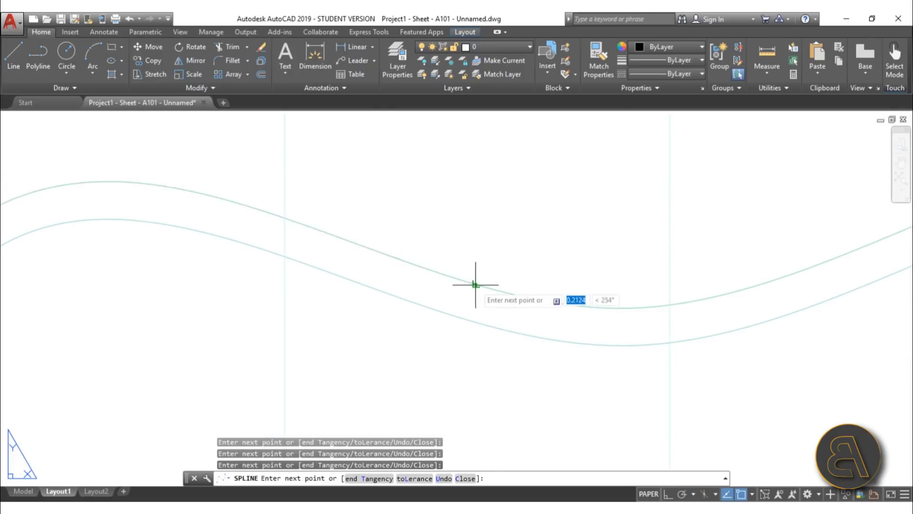
left_click(704, 302)
scroll(727, 307, "down", 2)
scroll(746, 310, "down", 3)
middle_click_drag(746, 310, 341, 320)
scroll(367, 306, "up", 5)
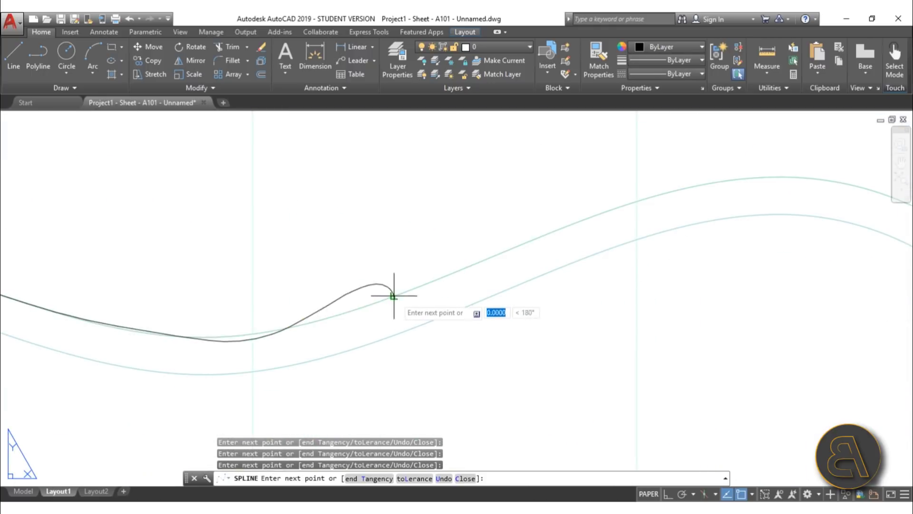
left_click(594, 210)
mouse_move(593, 211)
middle_mouse_down()
mouse_move(405, 216)
mouse_move(347, 194)
middle_mouse_up()
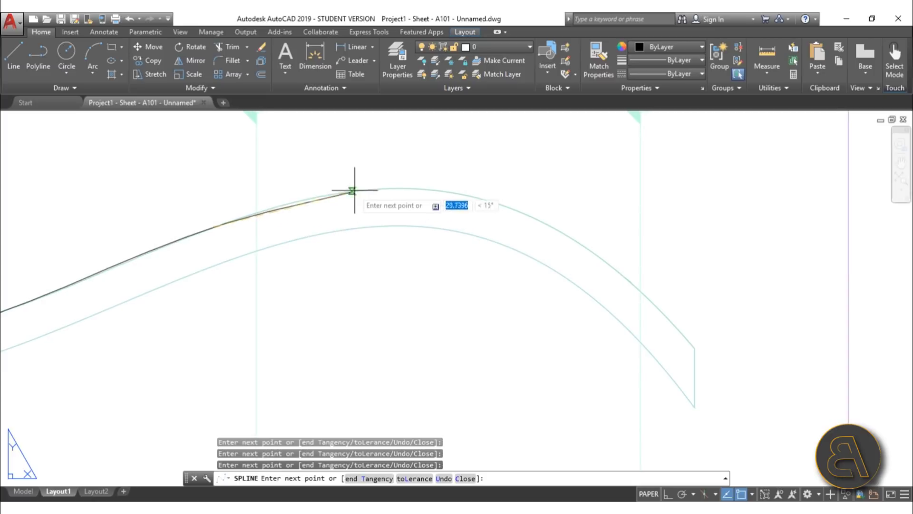
left_click(367, 188)
left_click(489, 199)
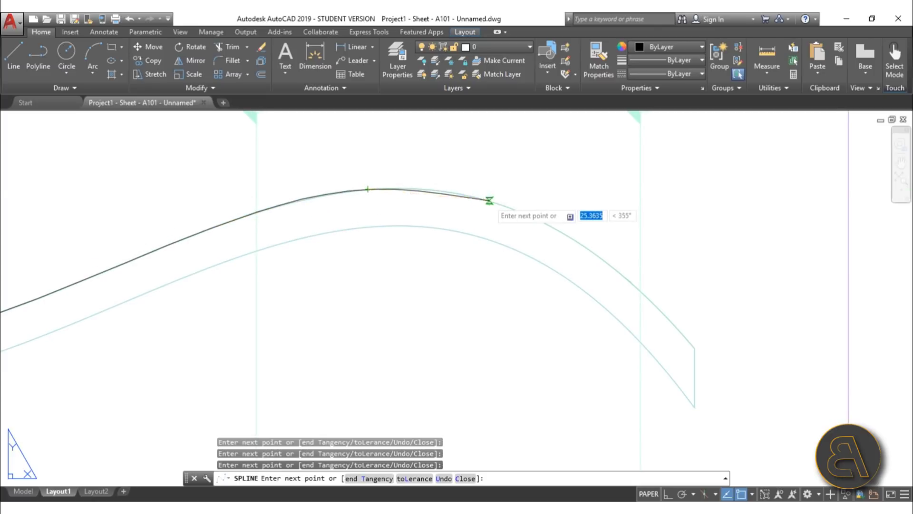
left_click(589, 249)
middle_click_drag(661, 345, 384, 226)
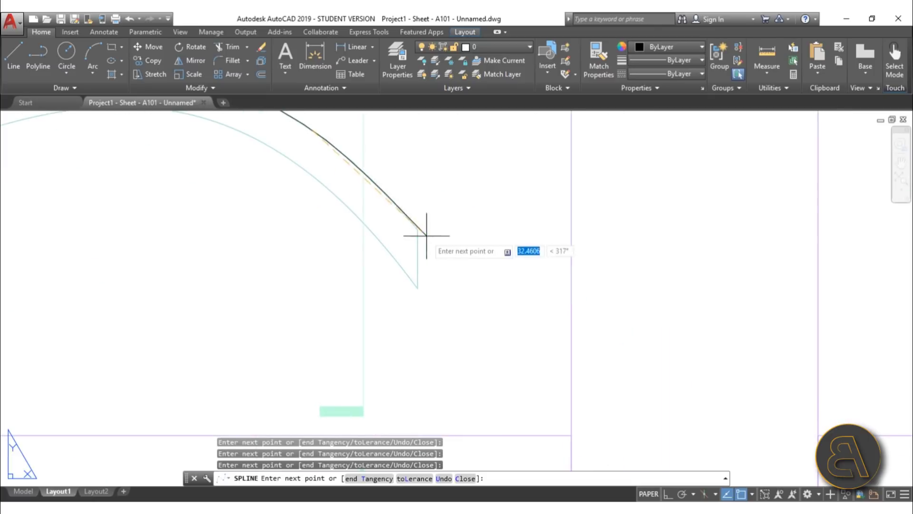
left_click(418, 229)
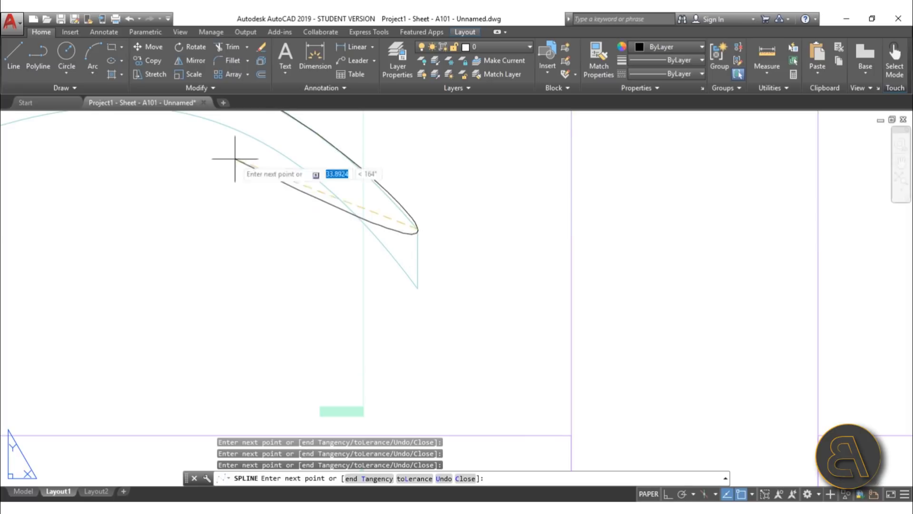
Draw a vertical line along the first section's right end, starting at the upper curve's endpoint
left_click(13, 59)
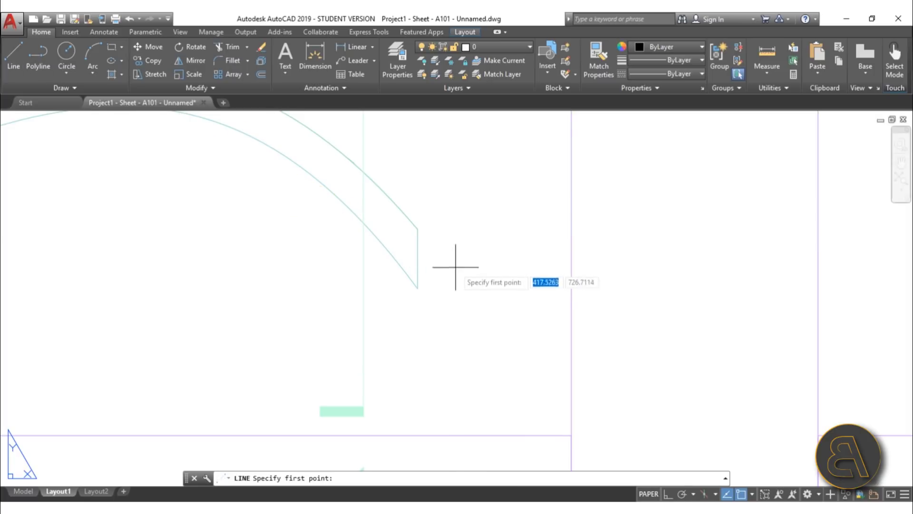
left_click(417, 229)
scroll(417, 289, "down", 5)
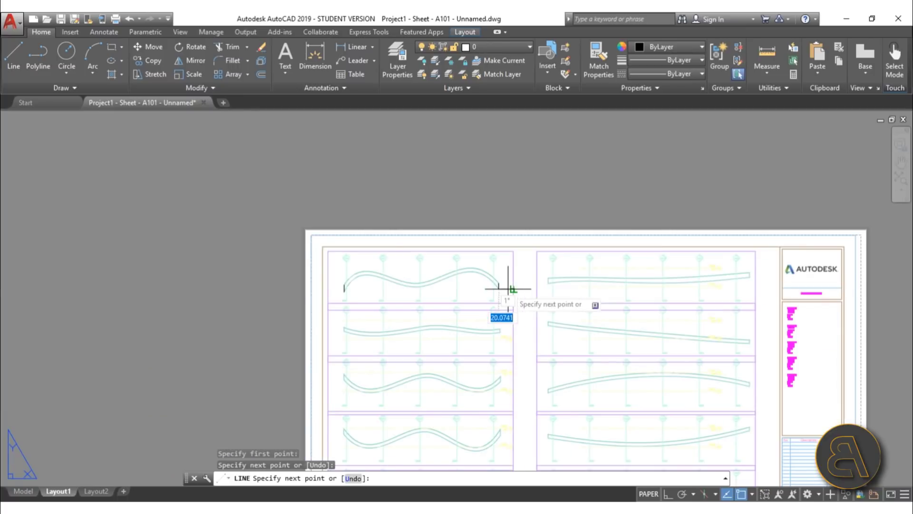
key("Escape")
key("Escape")
scroll(199, 226, "up", 5)
left_click(169, 251)
key("Escape")
key("Escape")
key("Escape")
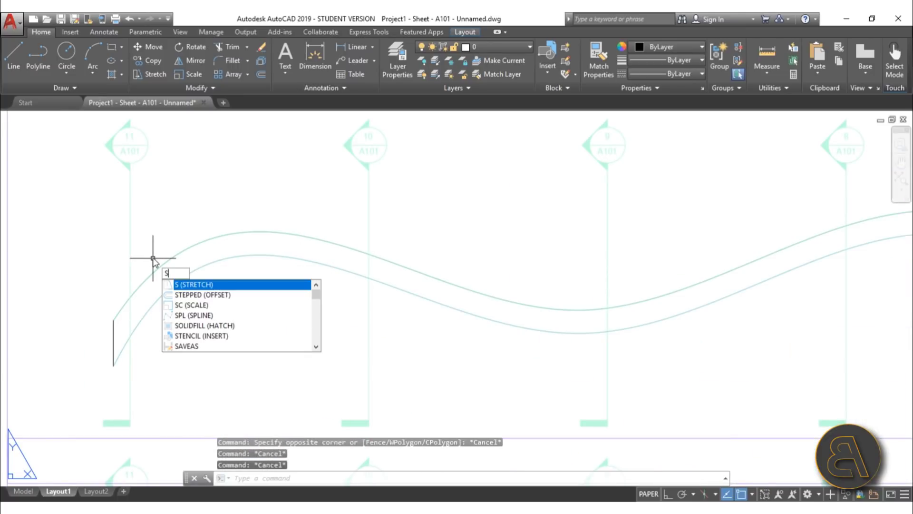
Trace the first section's upper curve with a fit-point spline running from the left end line to the right end line
type("l")
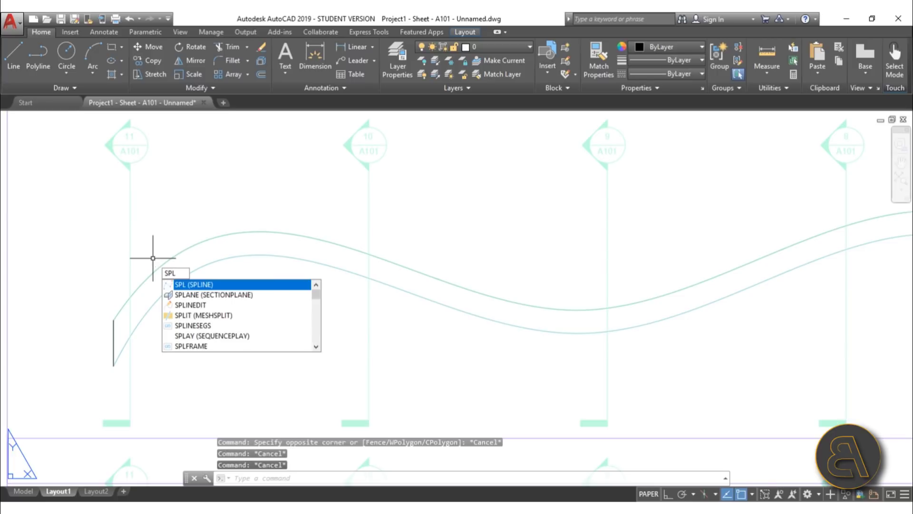
key("Return")
left_click(113, 318)
left_click(144, 279)
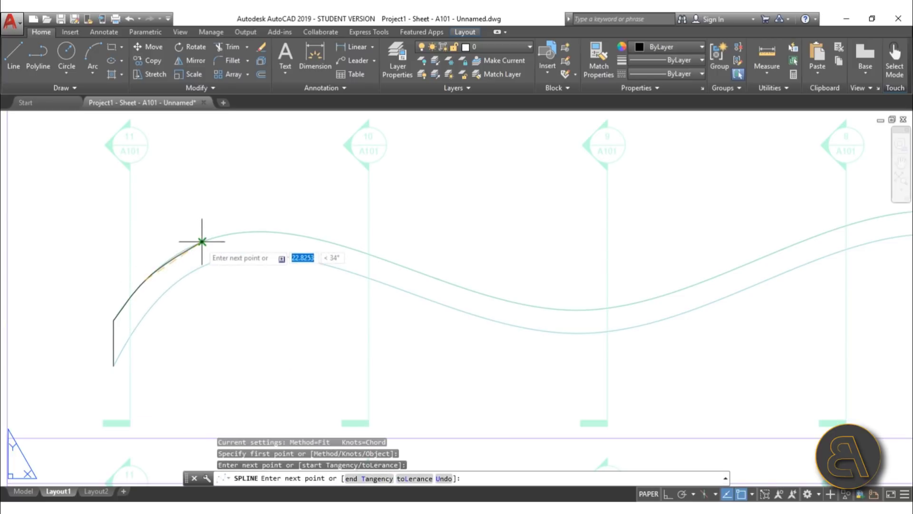
left_click(201, 241)
left_click(283, 234)
left_click(397, 262)
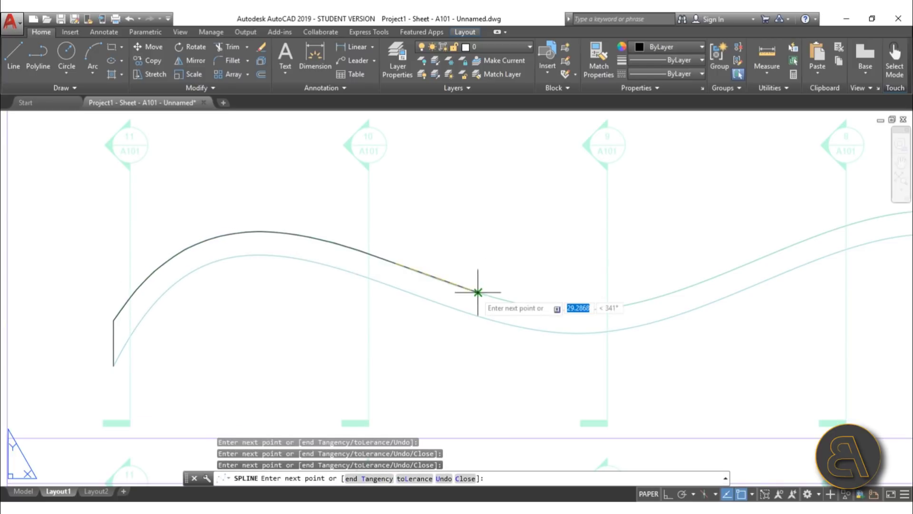
left_click(505, 299)
left_click(599, 308)
left_click(805, 249)
middle_click_drag(805, 249, 238, 244)
left_click(292, 216)
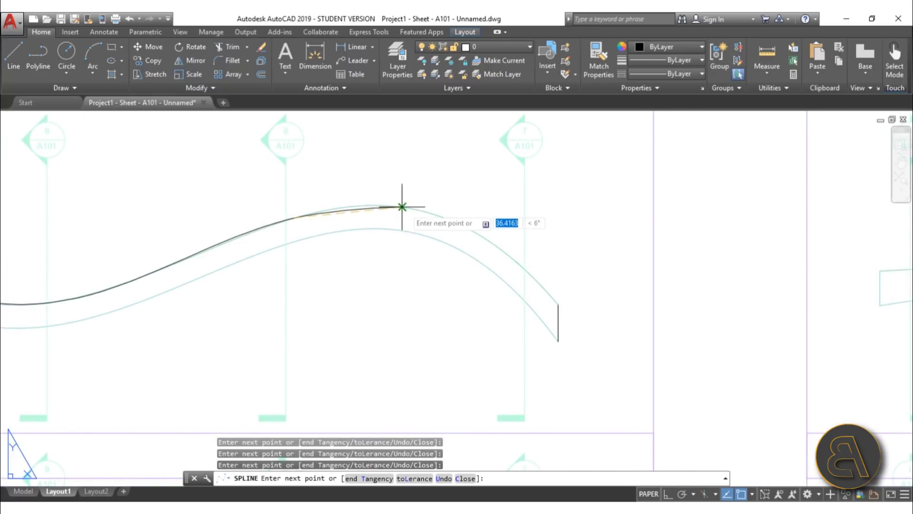
left_click(495, 245)
left_click(557, 304)
key("Return")
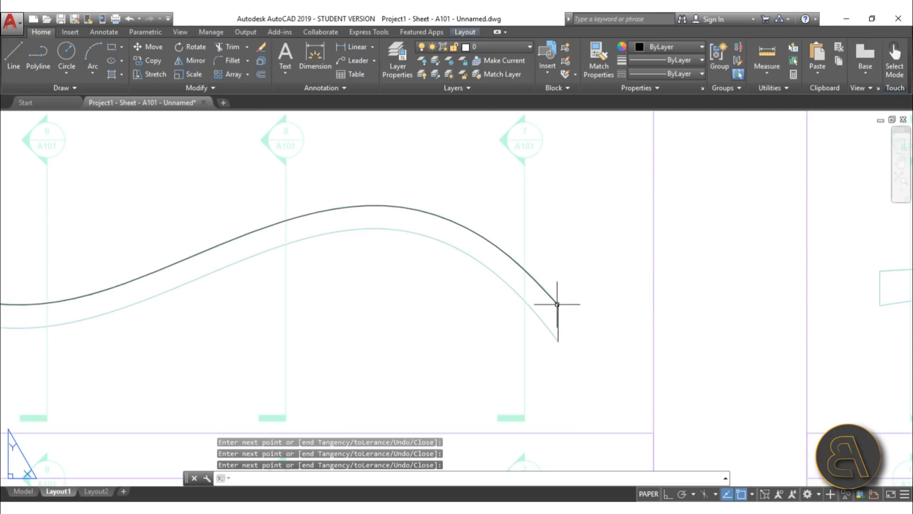
Draw a vertical line about 8 units long upward from where section marker line 11 crosses the first section's lower curve
scroll(462, 231, "down", 5)
scroll(239, 244, "up", 6)
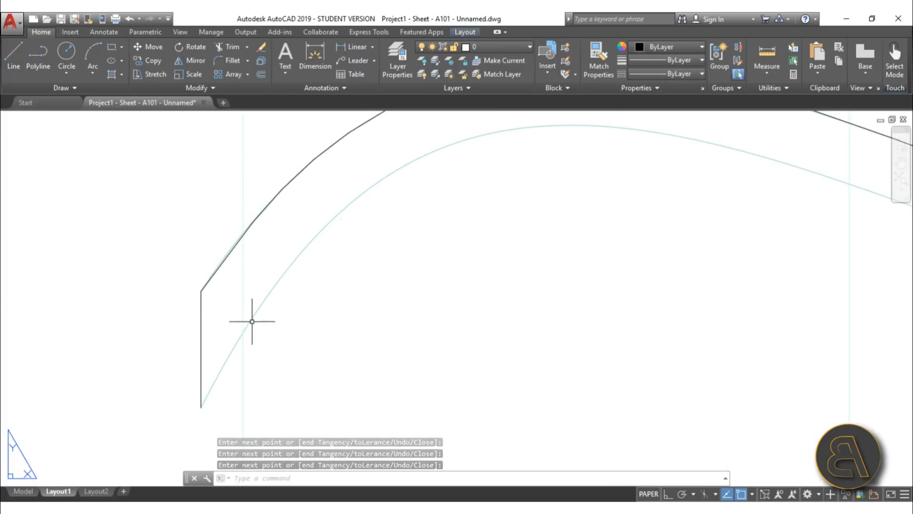
scroll(241, 341, "up", 2)
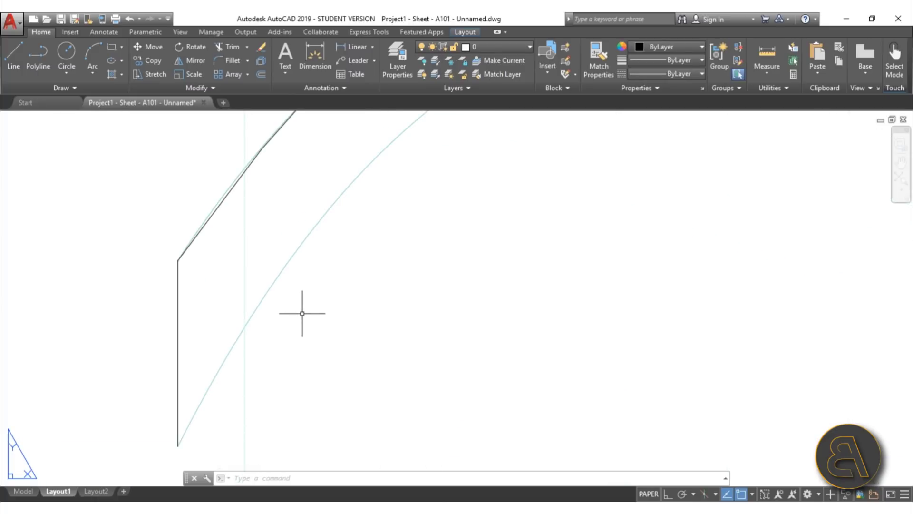
type("l")
key("space")
left_click(244, 326)
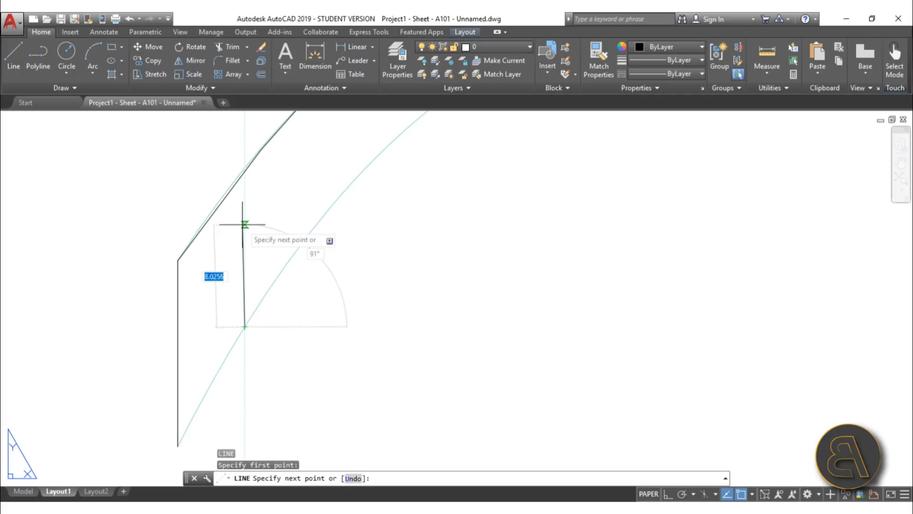
key("Escape")
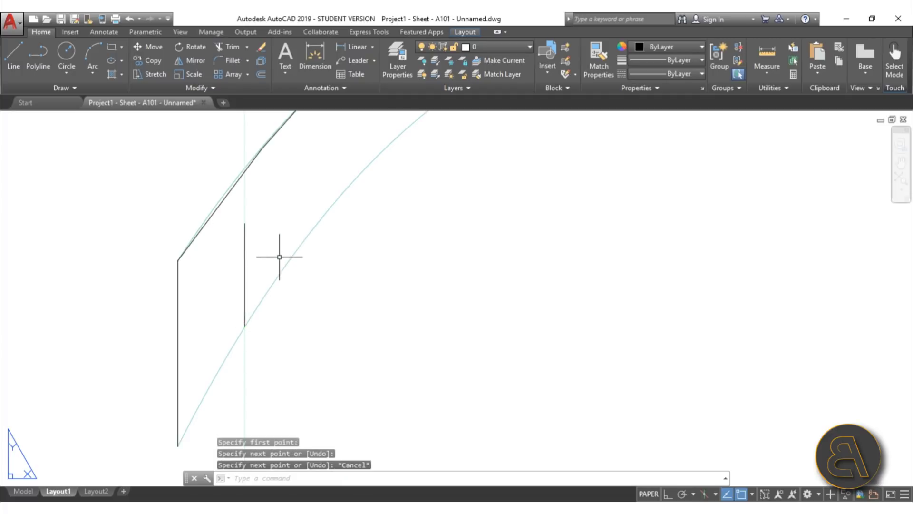
Offset the short vertical line on section marker line 11 by one equal picked distance to both its left and right sides
scroll(309, 267, "down", 5)
scroll(351, 287, "up", 5)
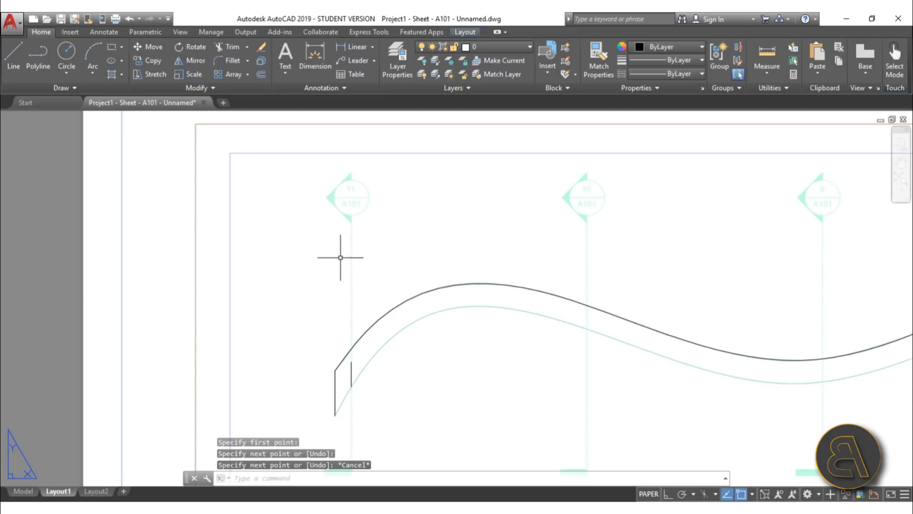
middle_click_drag(336, 239, 331, 280)
scroll(341, 341, "up", 8)
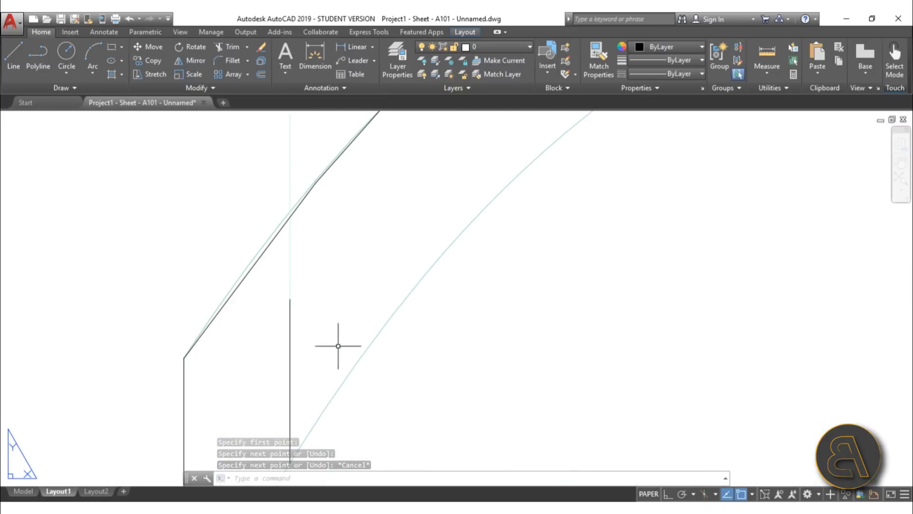
middle_click_drag(340, 340, 372, 190)
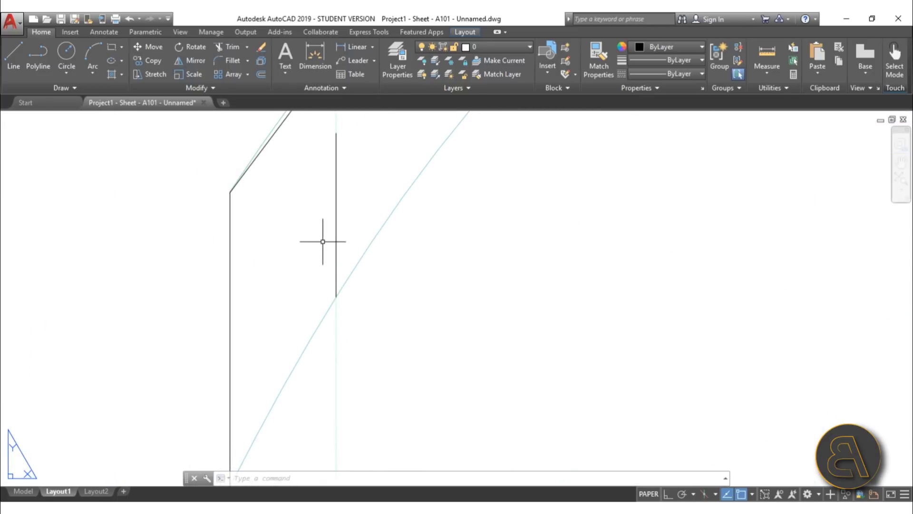
type("o")
key("Return")
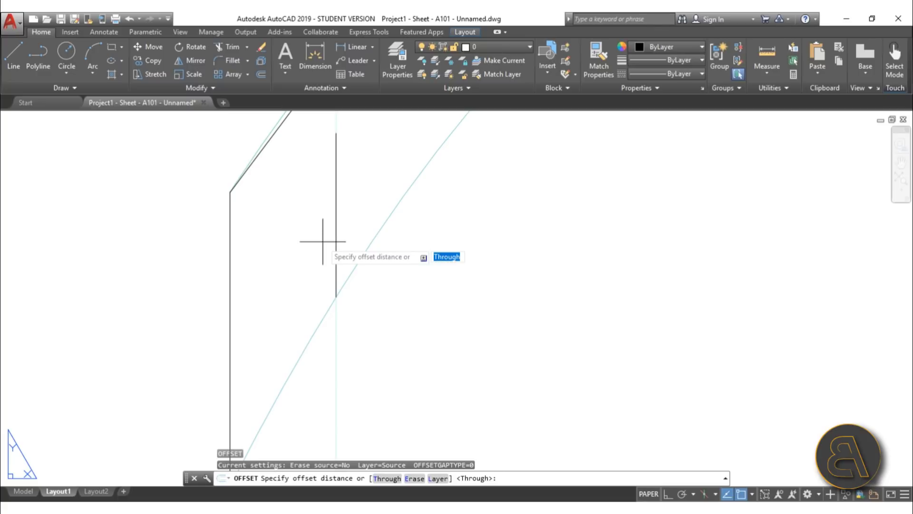
left_click(334, 296)
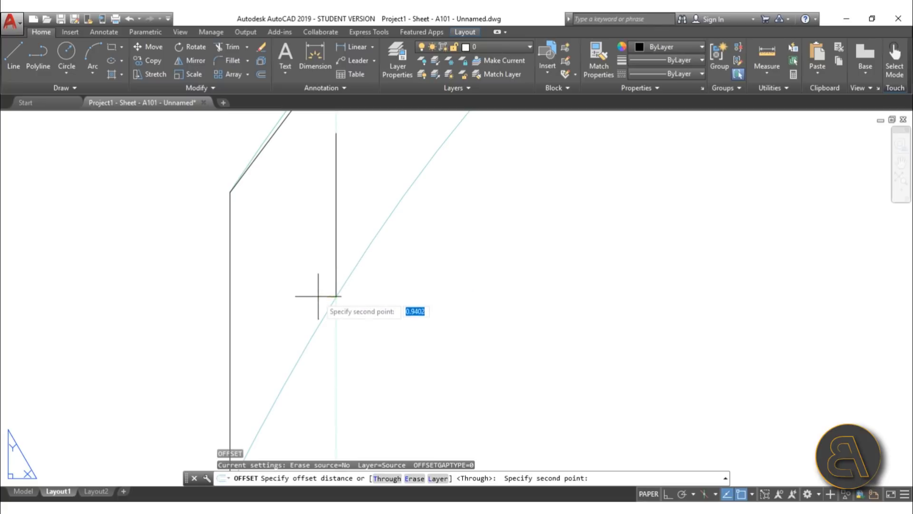
left_click(313, 296)
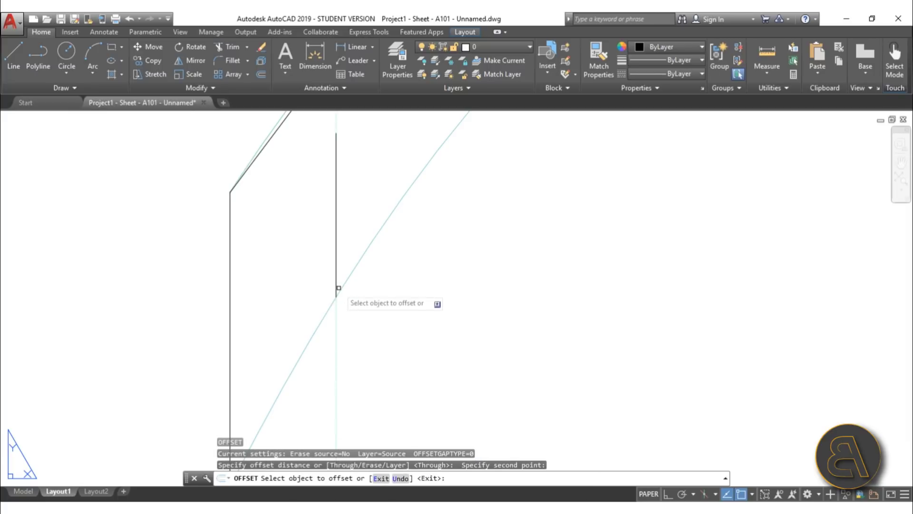
left_click(336, 288)
left_click(316, 291)
left_click(336, 286)
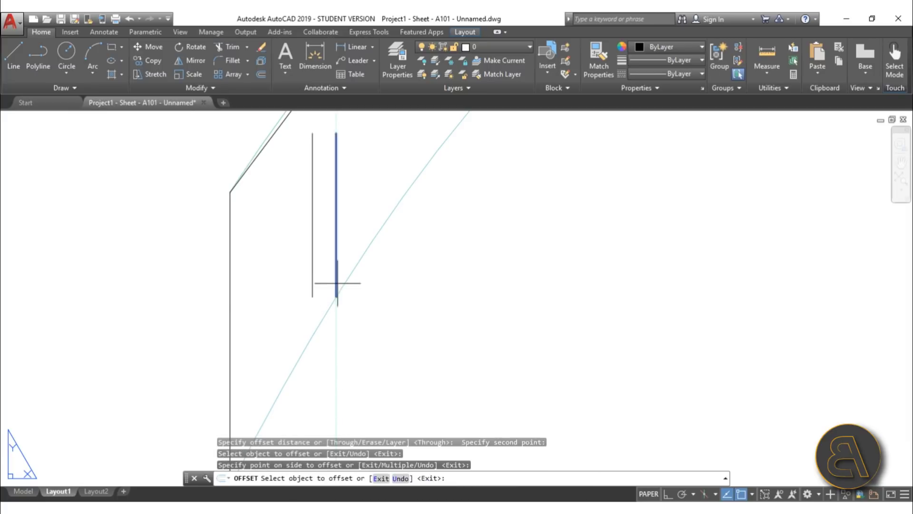
left_click(371, 280)
left_click(336, 281)
left_click(371, 281)
scroll(373, 306, "down", 4)
scroll(357, 293, "up", 4)
key("Escape")
key("Escape")
key("Escape")
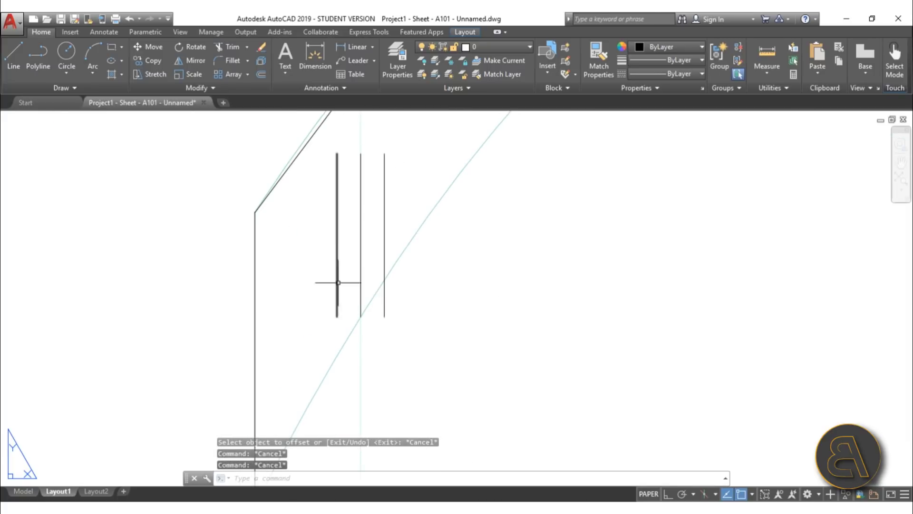
Draw a horizontal line across the notch, connecting the left offset line to the right offset line below their upper ends
type("l")
key("Return")
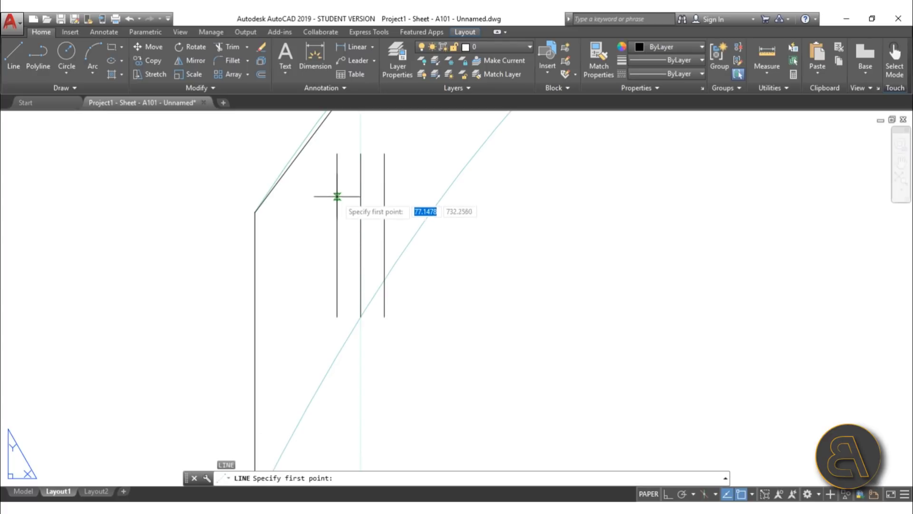
left_click(337, 212)
left_click(379, 213)
key("Escape")
key("Escape")
key("Escape")
Extend the notch's left side line downward by about 3.5 units so that it crosses the section's lower curve
left_click(337, 316)
left_click(337, 316)
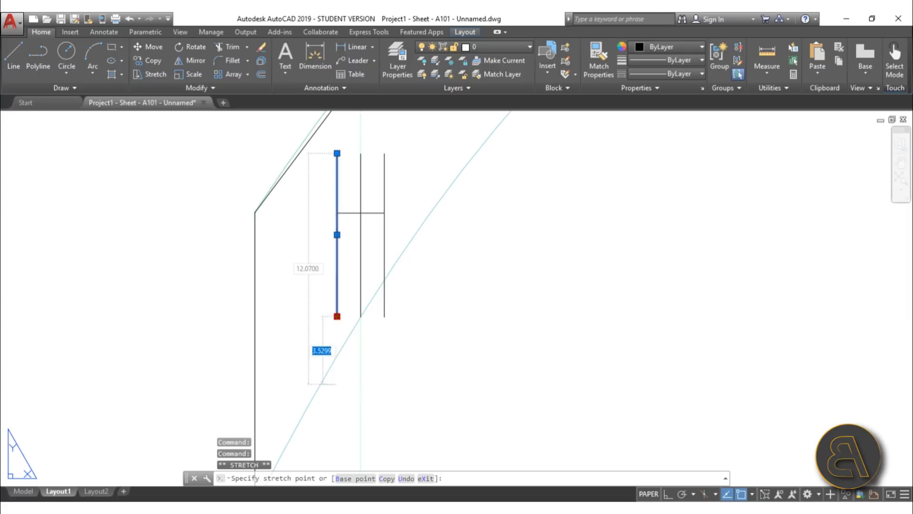
left_click(337, 384)
key("Escape")
Trim both notch side lines above the horizontal line and delete the centre line between them
type("tr")
key("Return")
key("Return")
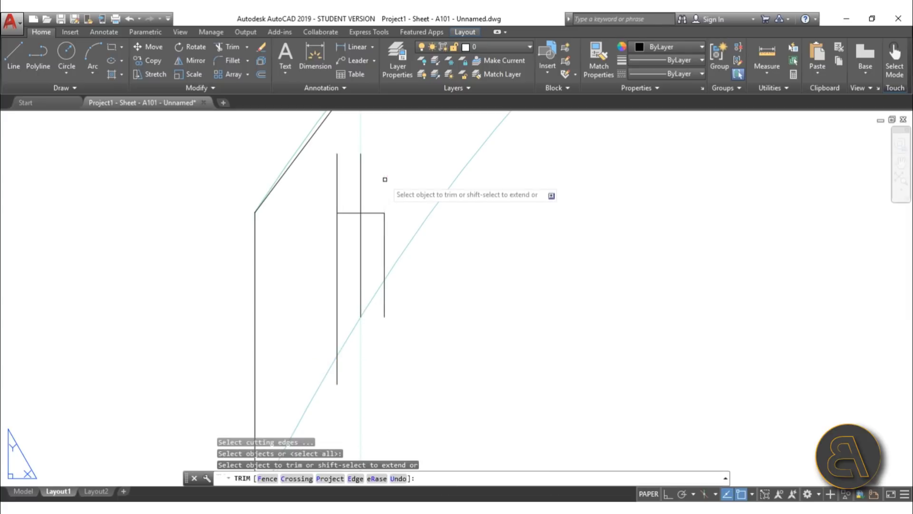
left_click(385, 179)
left_click(337, 188)
key("Escape")
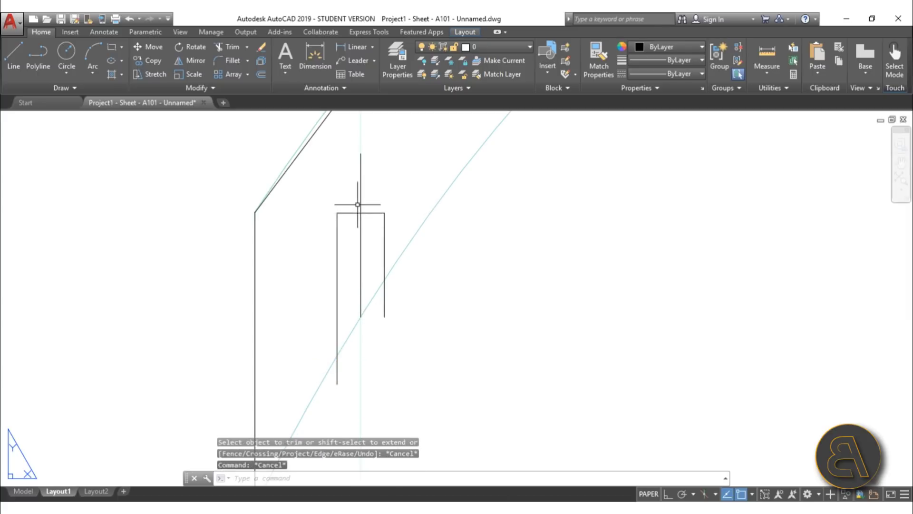
left_click(358, 205)
key("Delete")
scroll(312, 287, "down", 3)
scroll(326, 308, "up", 3)
Try to trace the lower curve with a fit-point spline from the left end line to the notch's left side
type("l")
key("Return")
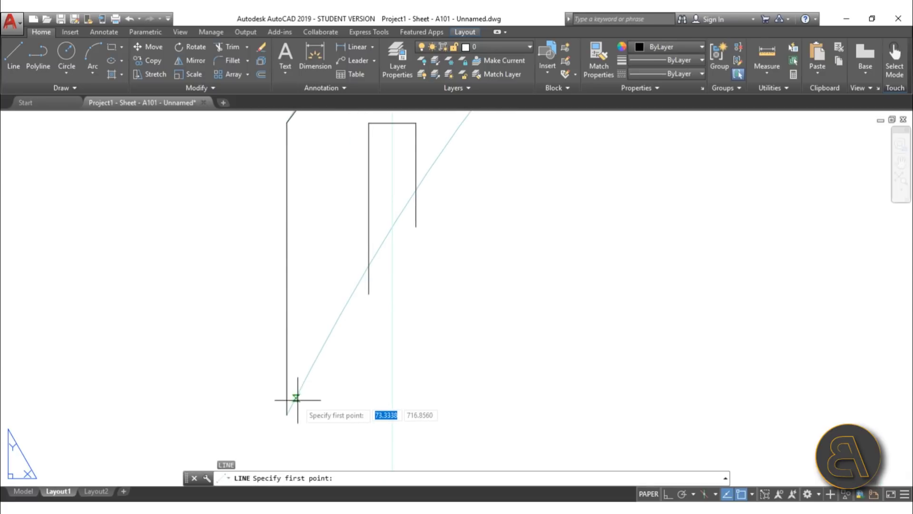
key("Escape")
key("Escape")
key("Escape")
type("spl")
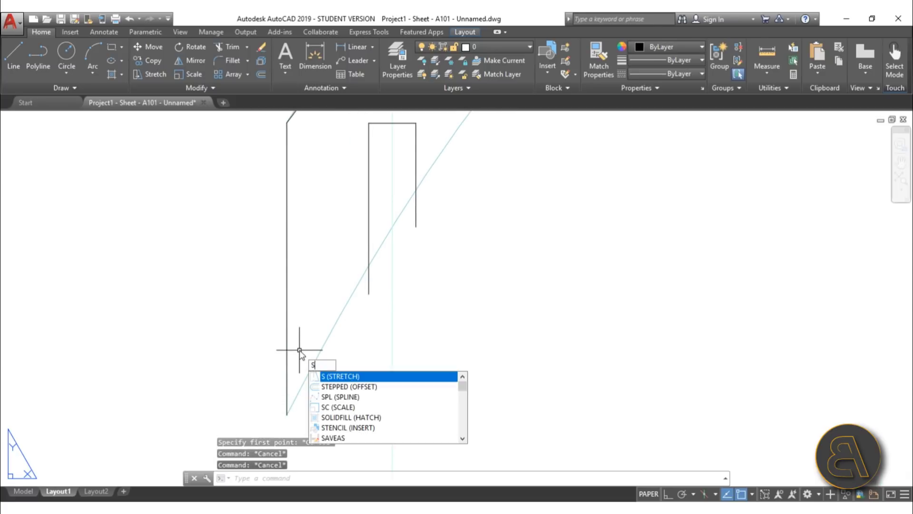
key("Return")
left_click(287, 414)
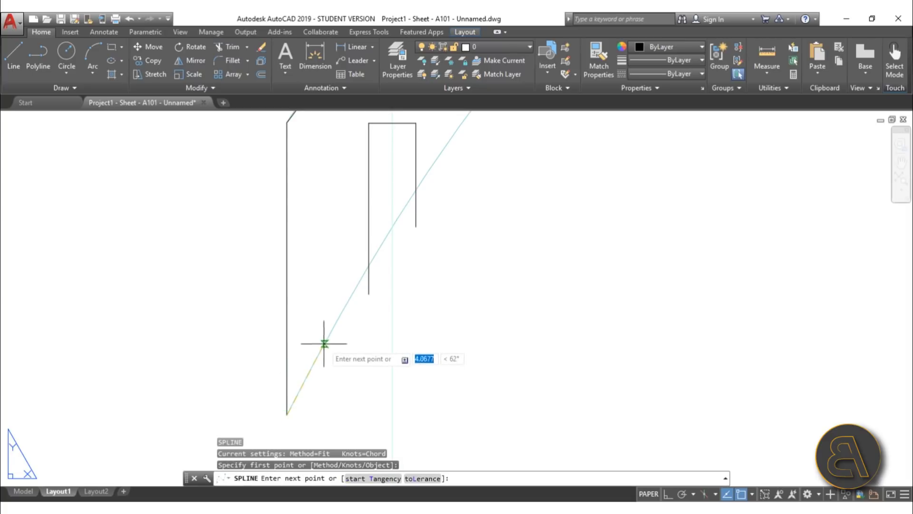
left_click(327, 348)
left_click(370, 262)
key("Escape")
key("Escape")
Shorten the notch's left and right side lines so that both end on the section's lower curve
scroll(367, 265, "up", 5)
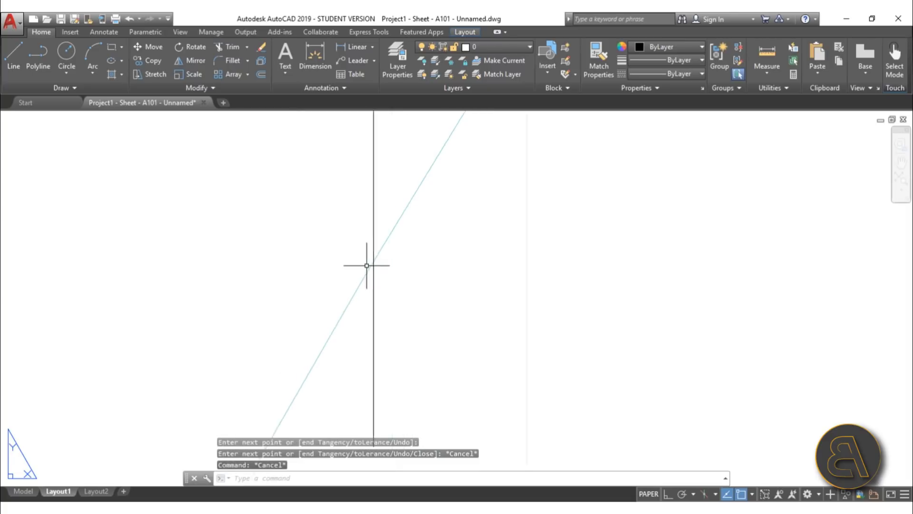
scroll(377, 310, "down", 4)
left_click(377, 310)
left_click(378, 331)
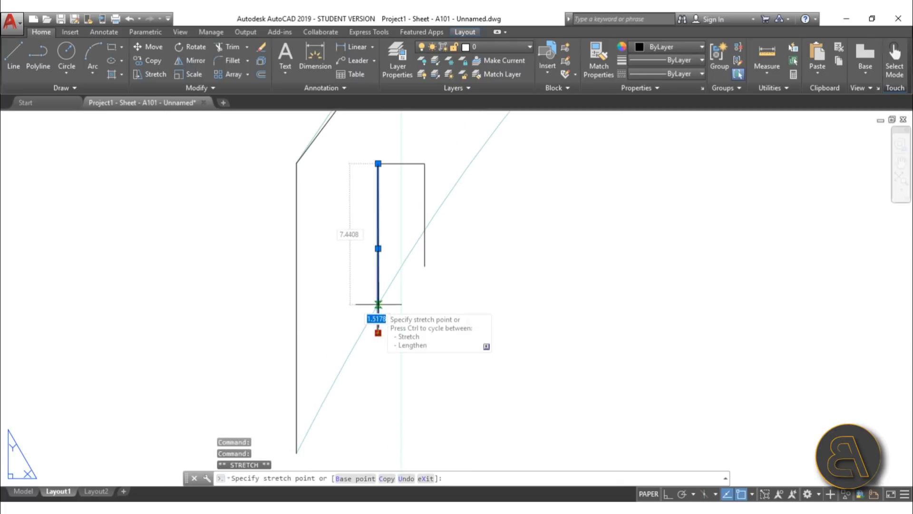
key("Escape")
scroll(425, 239, "up", 2)
left_click(417, 265)
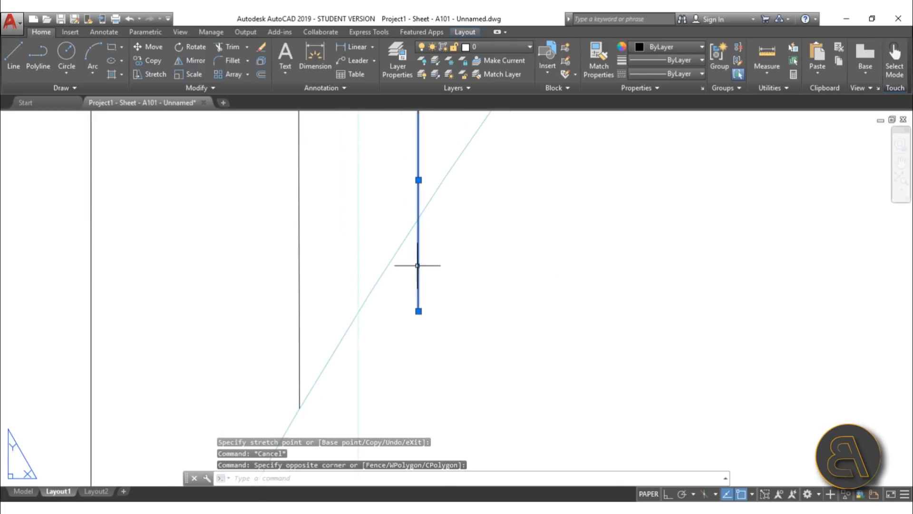
left_click(419, 311)
left_click(419, 216)
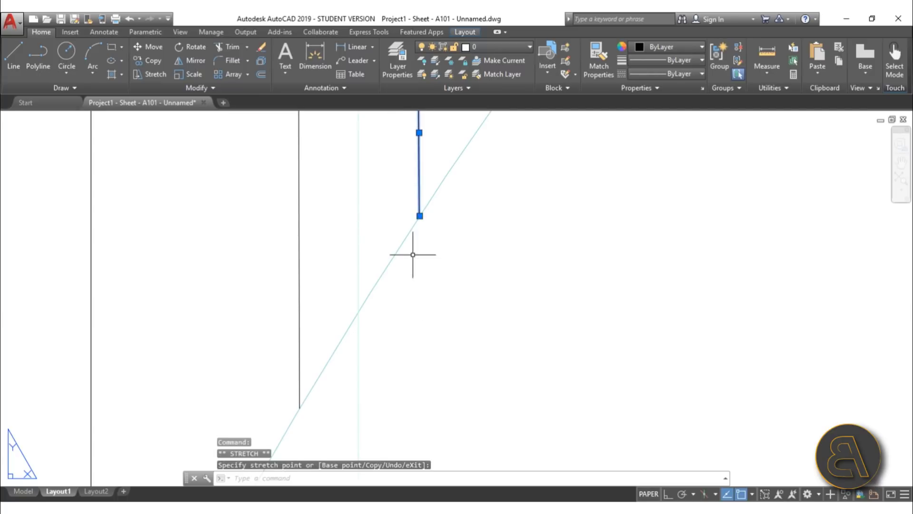
key("Escape")
Trace the lower curve with a fit-point spline from the left end line's lower endpoint to the notch's left side endpoint
scroll(412, 253, "down", 5)
middle_click_drag(336, 405, 329, 386)
type("spline")
key("Return")
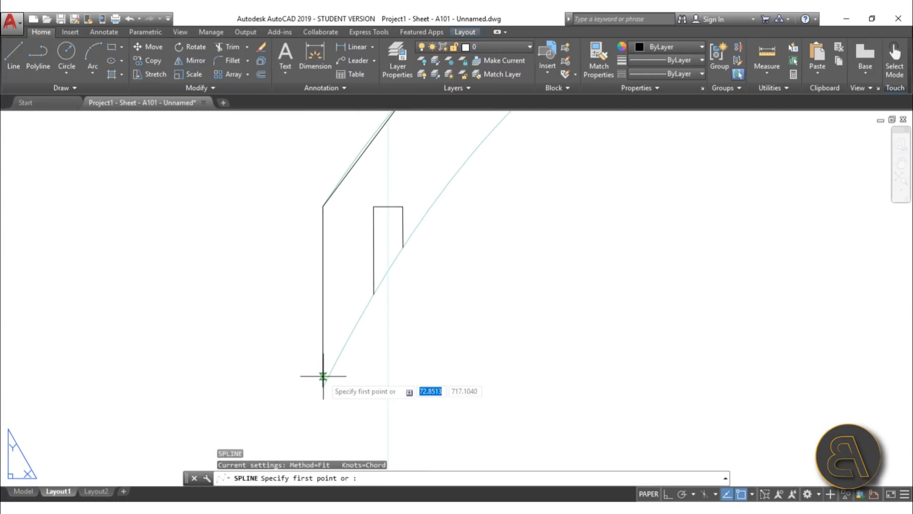
left_click(323, 386)
left_click(354, 328)
scroll(367, 305, "up", 5)
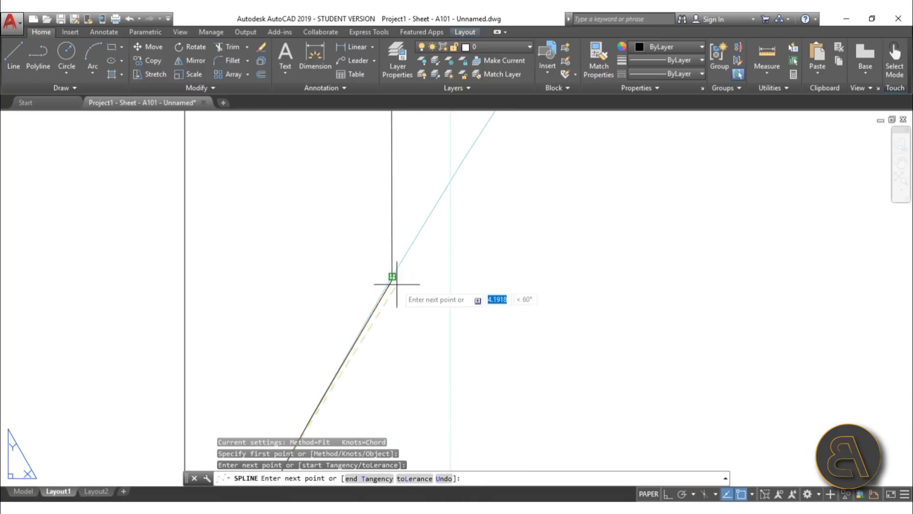
left_click(752, 494)
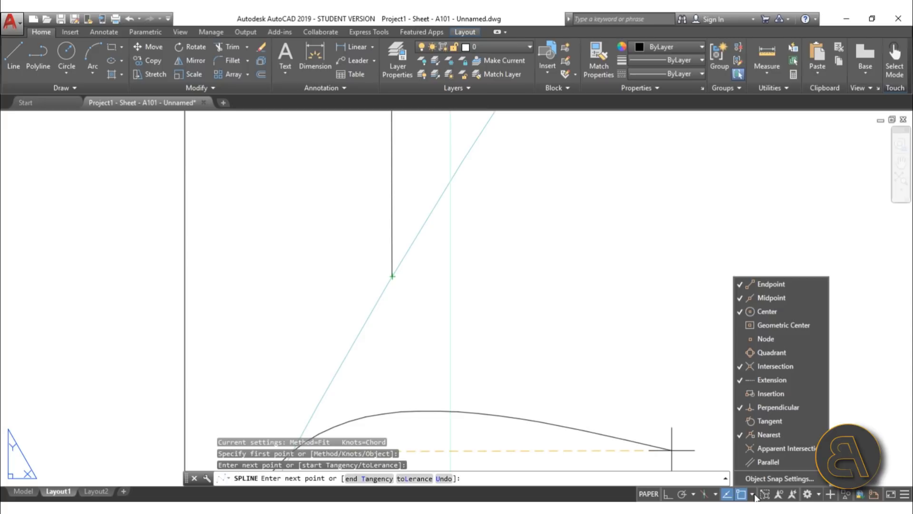
left_click(418, 262)
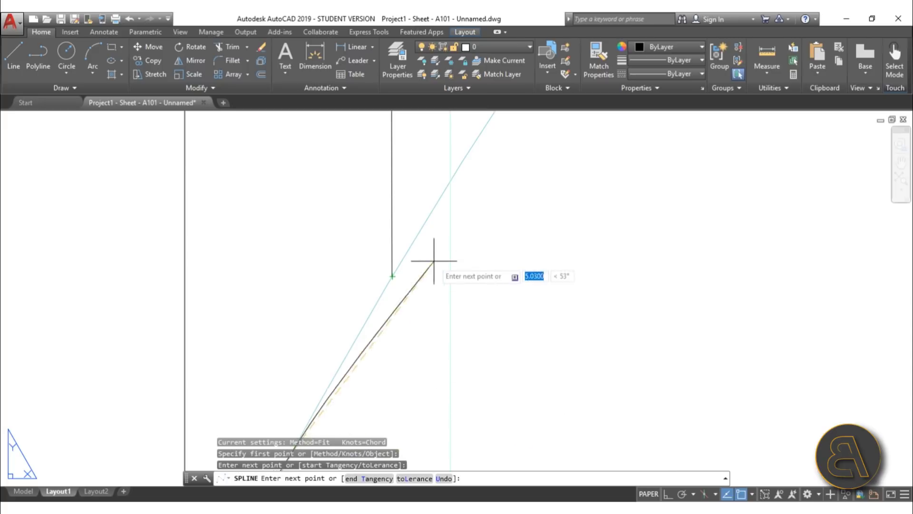
left_click(392, 276)
key("Return")
Trace the first part of the lower curve beyond the notch with a fit-point spline starting at the notch's right side endpoint
scroll(494, 238, "down", 4)
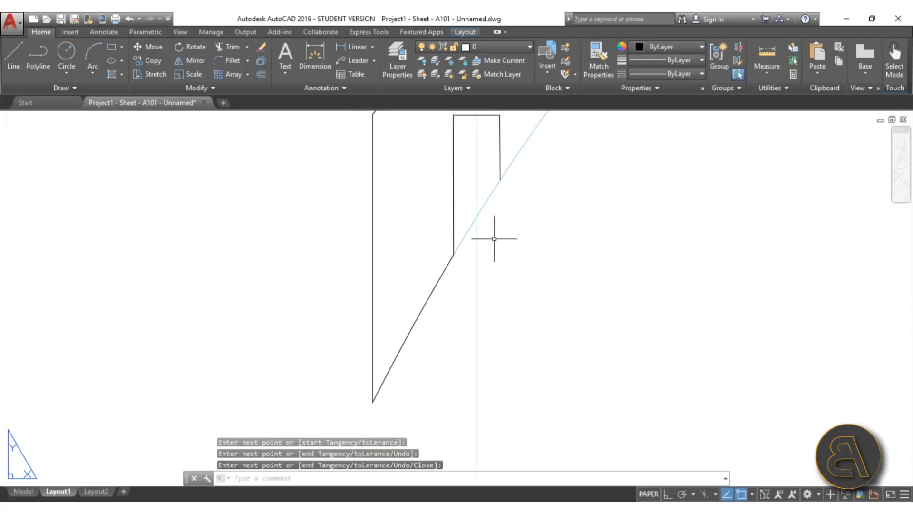
middle_click_drag(494, 238, 337, 337)
key("Return")
left_click(340, 310)
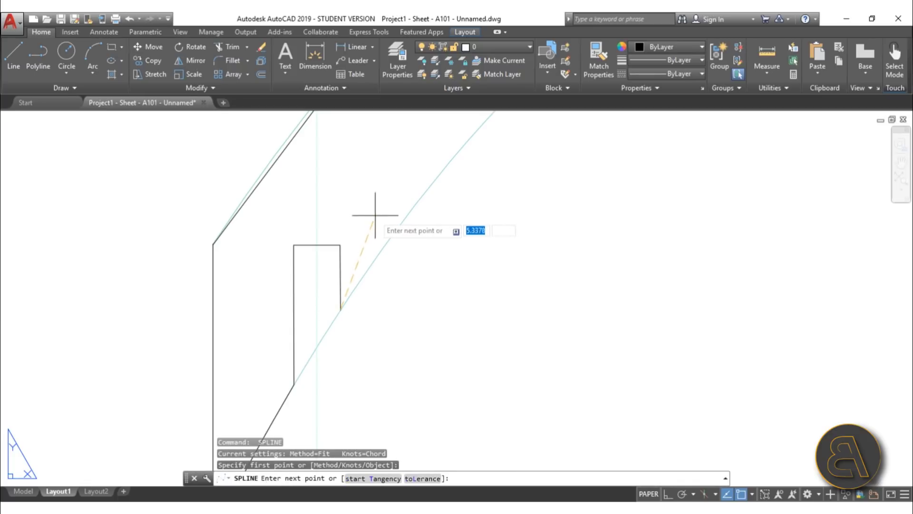
left_click(404, 220)
left_click(488, 120)
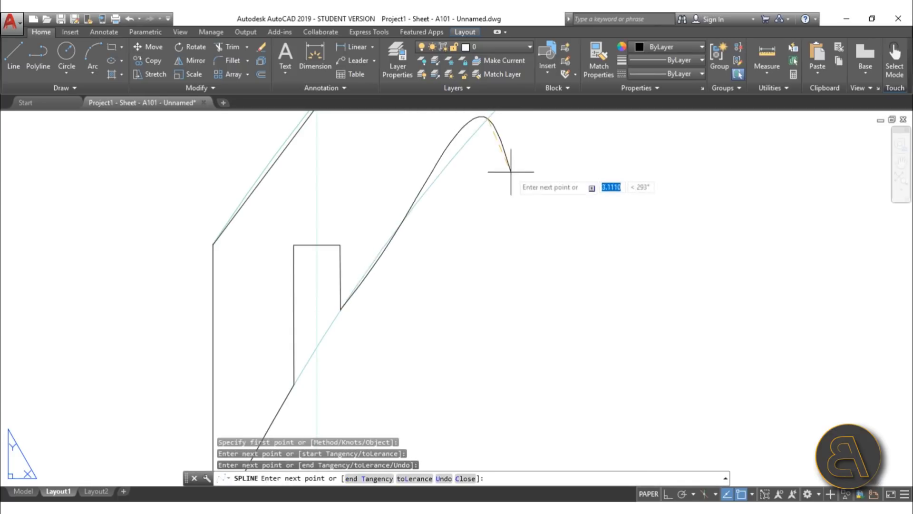
middle_click_drag(510, 172, 321, 324)
left_click(416, 159)
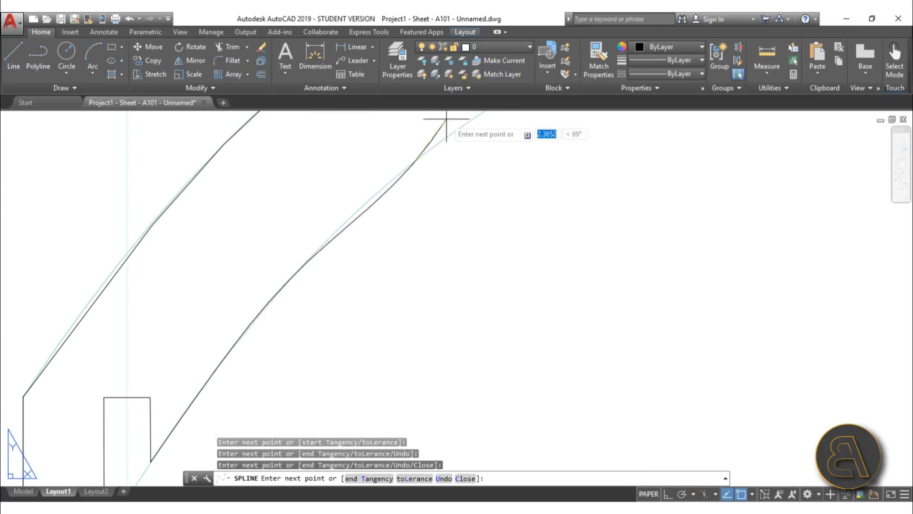
scroll(431, 119, "down", 5)
key("Return")
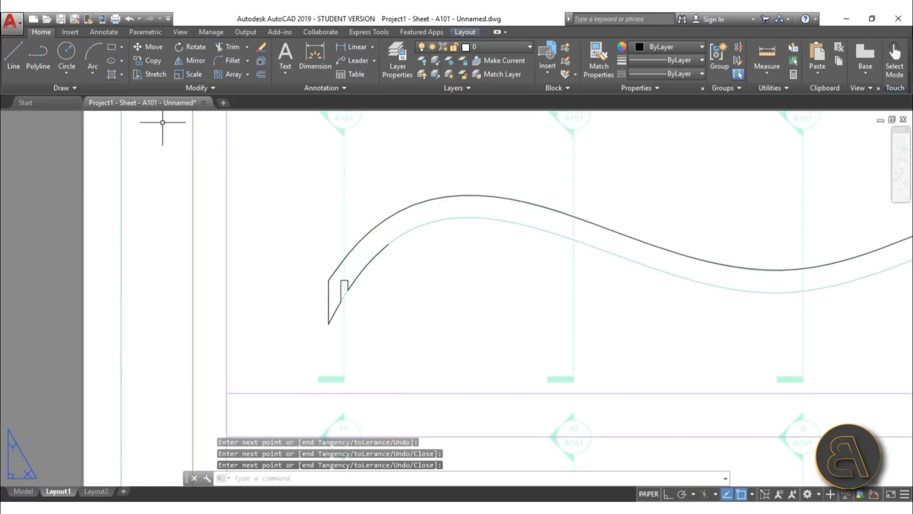
Select the entire redrawn outline of the first section and copy it to the clipboard
scroll(285, 305, "down", 3)
left_click(238, 231)
left_click(703, 332)
scroll(306, 310, "up", 4)
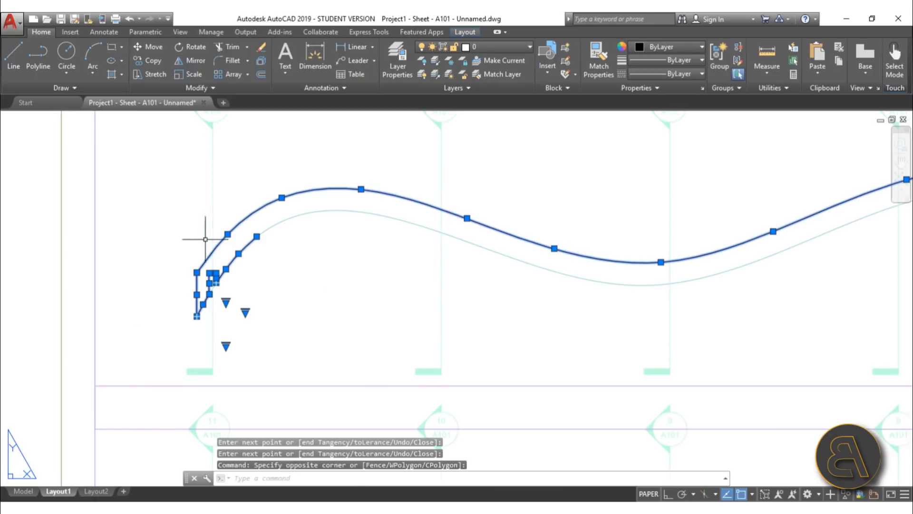
scroll(213, 239, "down", 5)
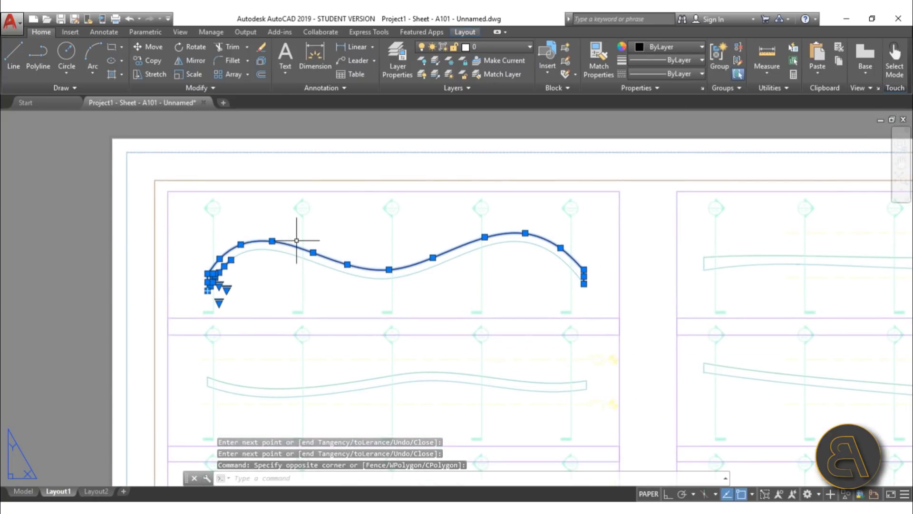
key("ctrl+c")
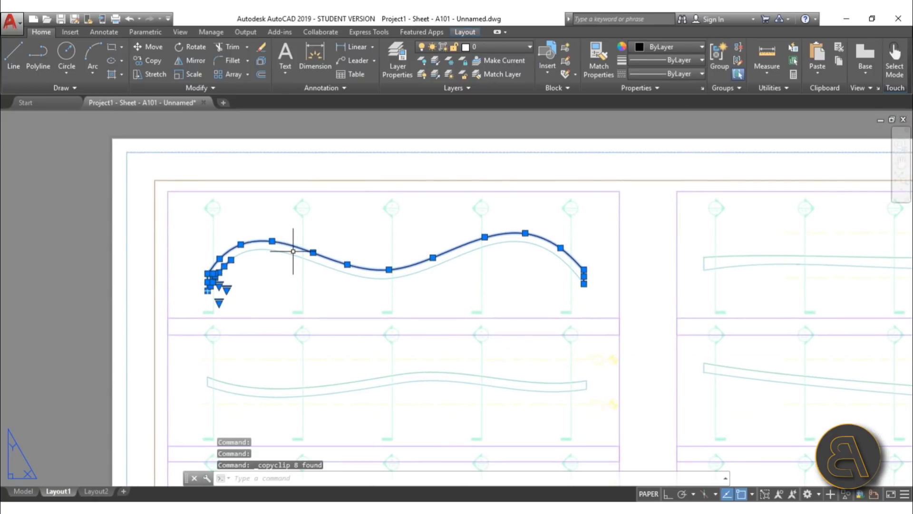
Create a new drawing and paste the copied section outline near the origin of its model space
left_click(223, 103)
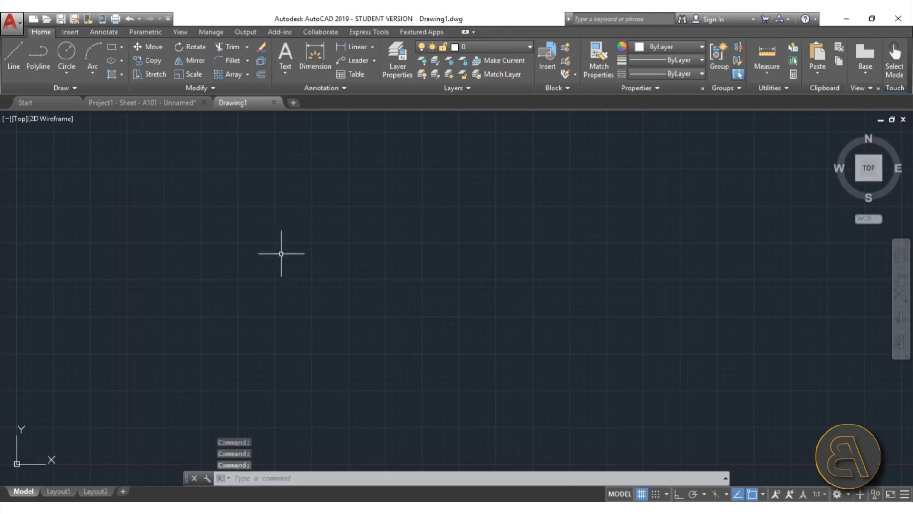
middle_click_drag(205, 315, 255, 288)
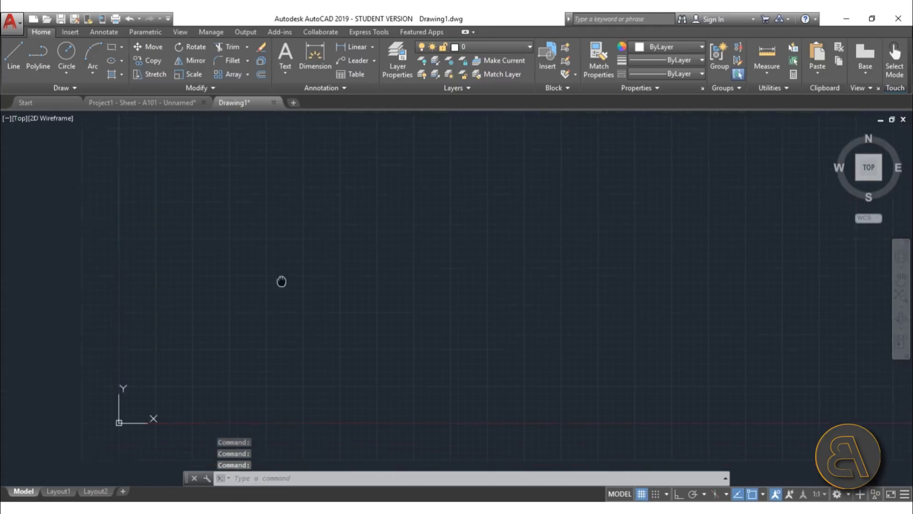
key("ctrl+v")
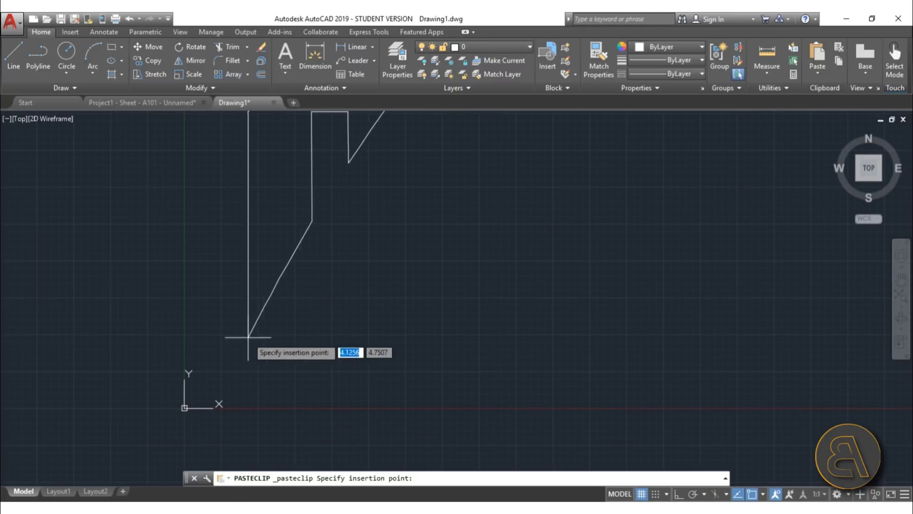
left_click(281, 332)
scroll(138, 323, "down", 5)
scroll(281, 311, "down", 5)
key("Escape")
key("Escape")
scroll(304, 308, "up", 2)
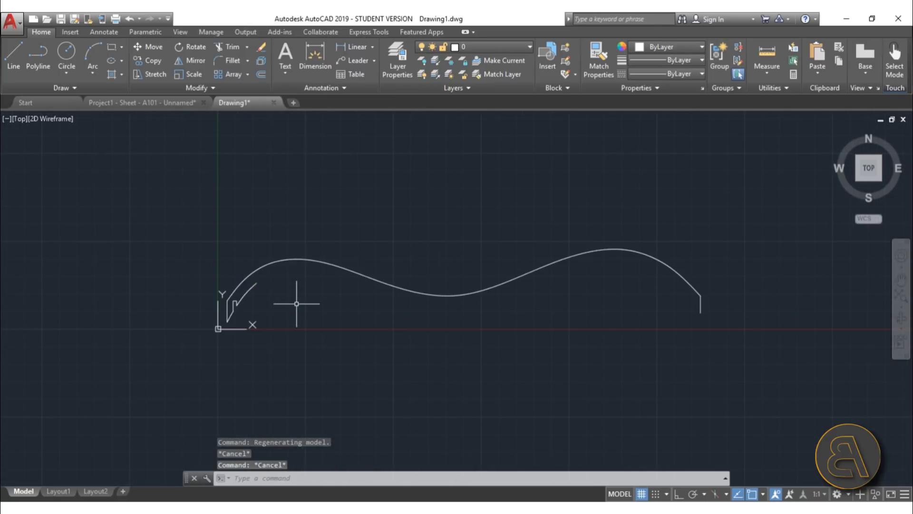
type("l")
key("Return")
left_click(232, 267)
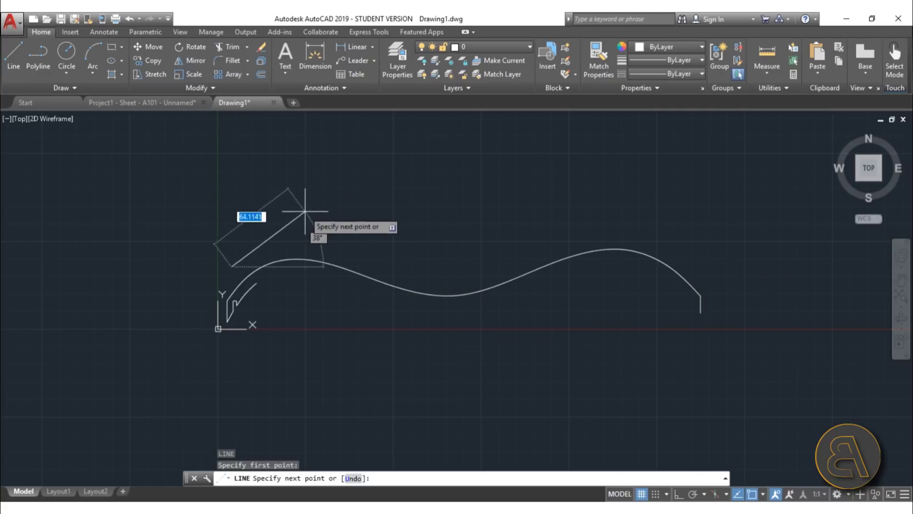
key("Escape")
key("Escape")
key("Escape")
In the Project1 sheet drawing, draw a vertical line along the right column's first section's leftmost section marker, from the upper curve to about mid-depth
left_click(154, 102)
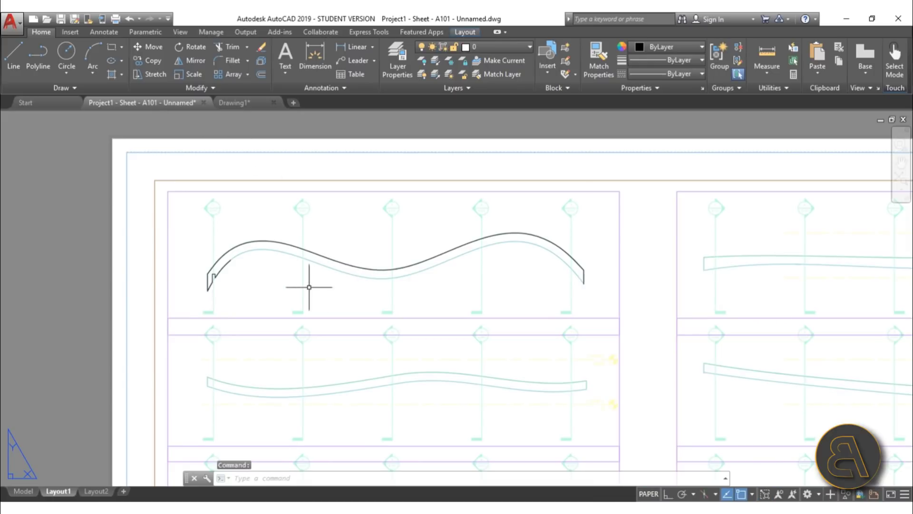
scroll(310, 255, "down", 5)
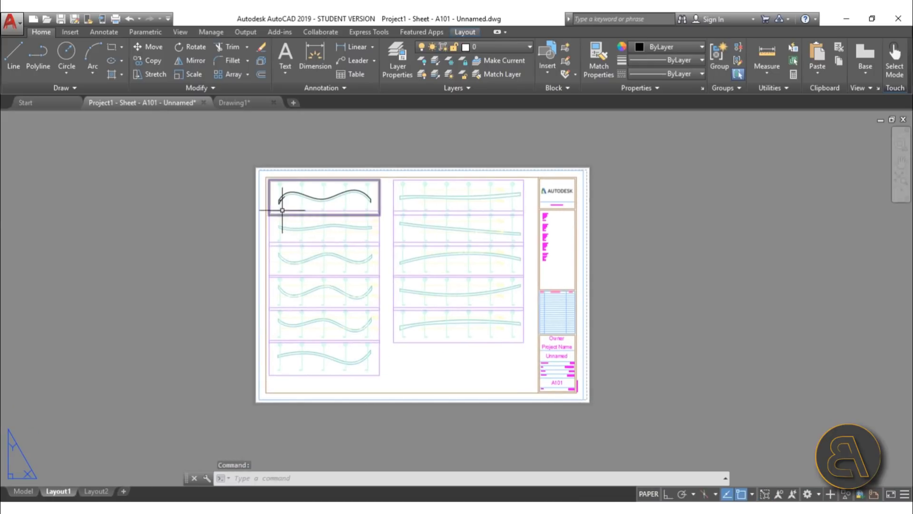
scroll(279, 201, "up", 10)
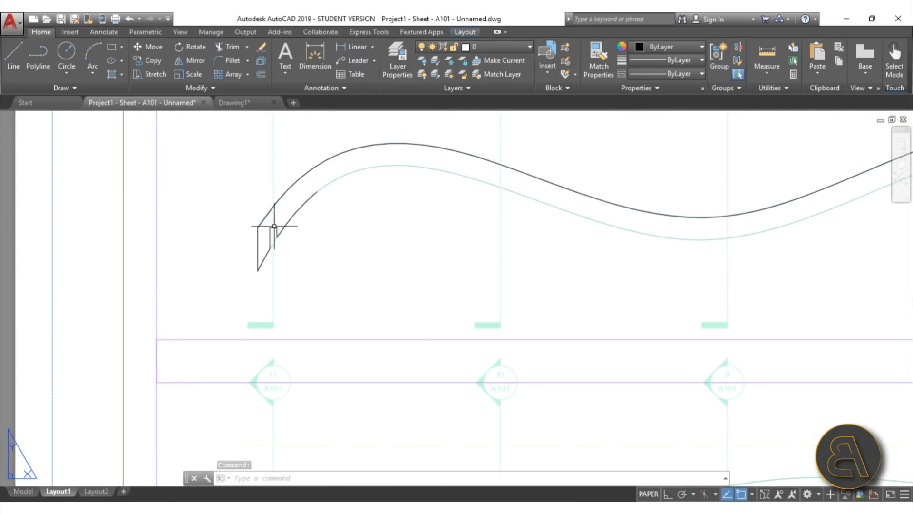
scroll(255, 326, "down", 8)
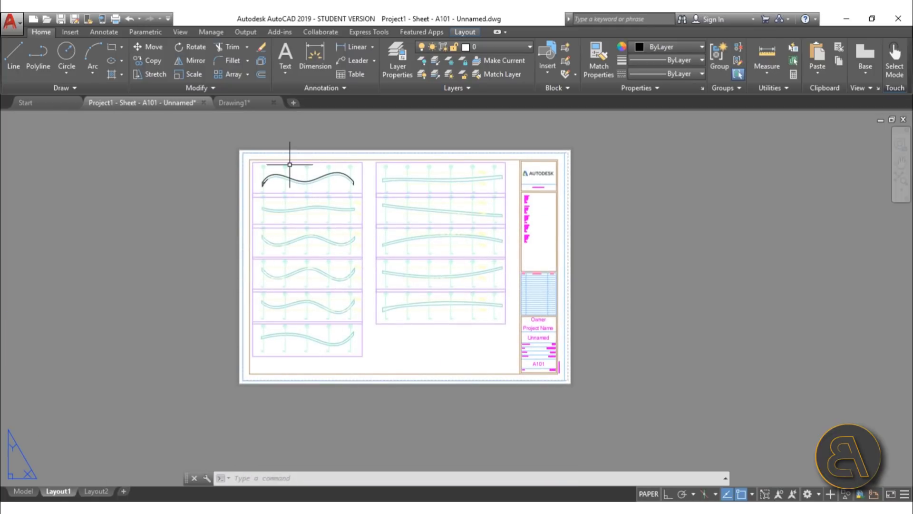
scroll(444, 251, "up", 10)
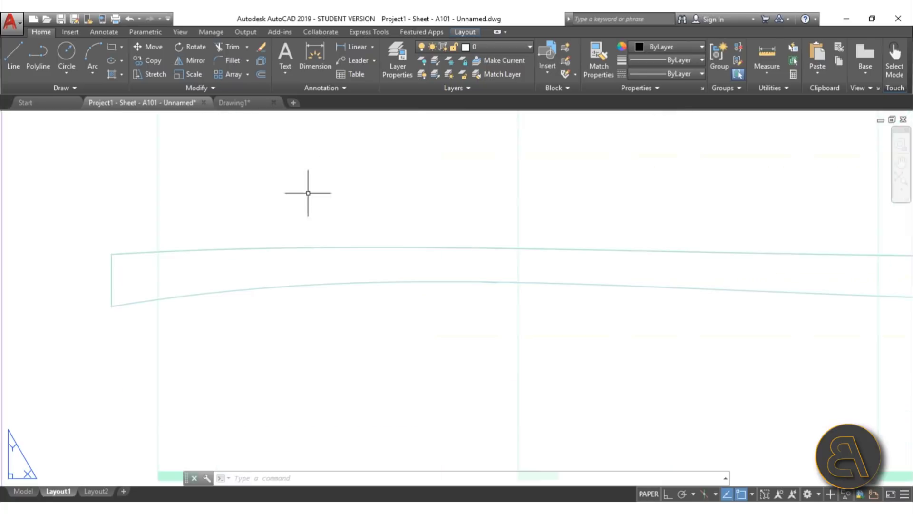
scroll(311, 236, "up", 2)
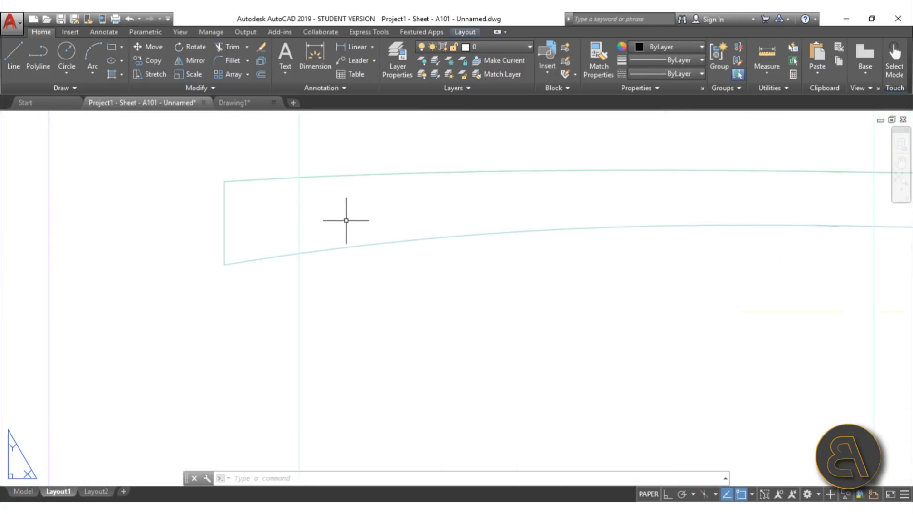
type("l")
key("Return")
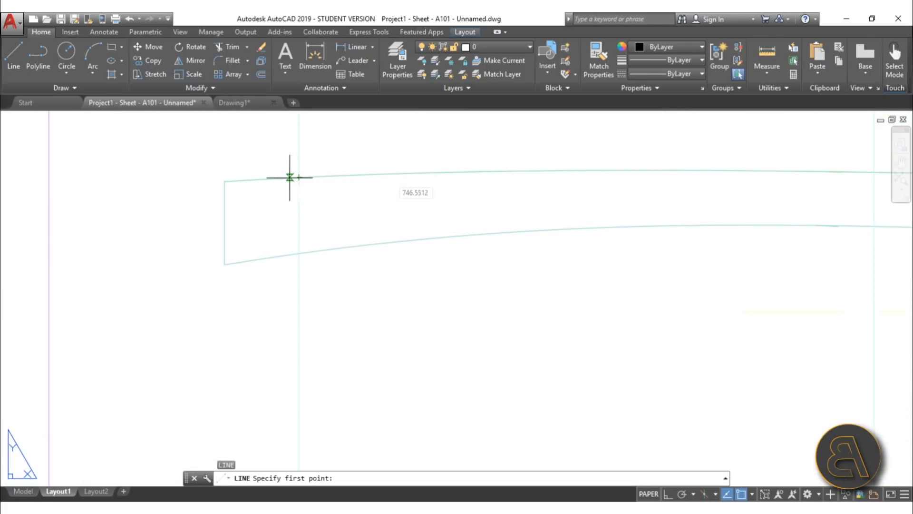
scroll(300, 195, "down", 5)
scroll(309, 250, "up", 10)
left_click(289, 216)
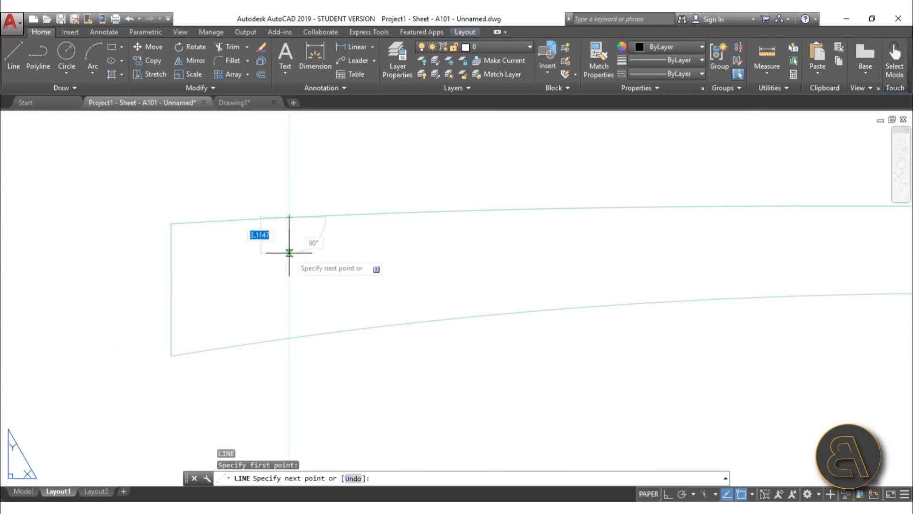
left_click(289, 282)
key("Escape")
key("Escape")
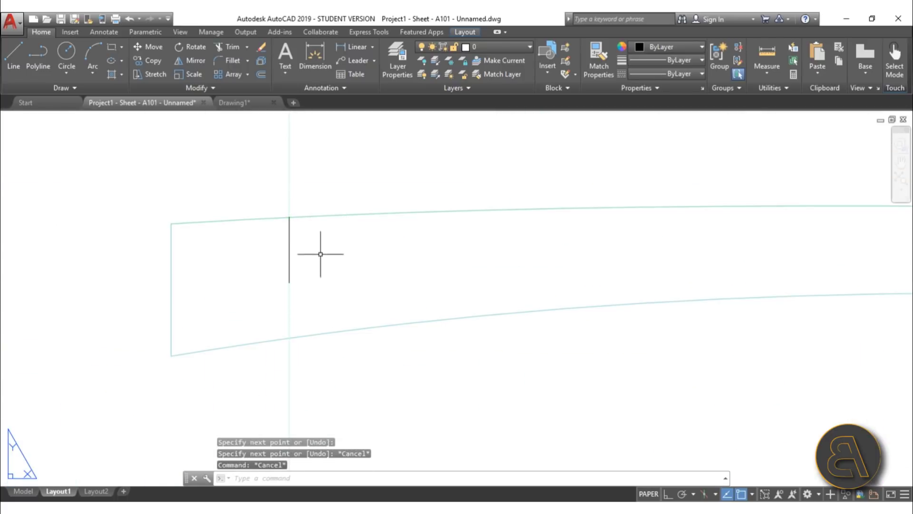
Offset the vertical notch centre line to both sides, keeping the previously used offset distance
left_click(286, 256)
key("Escape")
type("o")
key("Return")
key("Return")
left_click(289, 247)
left_click(294, 251)
left_click(289, 251)
left_click(255, 247)
key("Escape")
Close the notch with a line joining the lower ends of the two offset lines and delete the centre line
type("l")
key("Return")
left_click(275, 283)
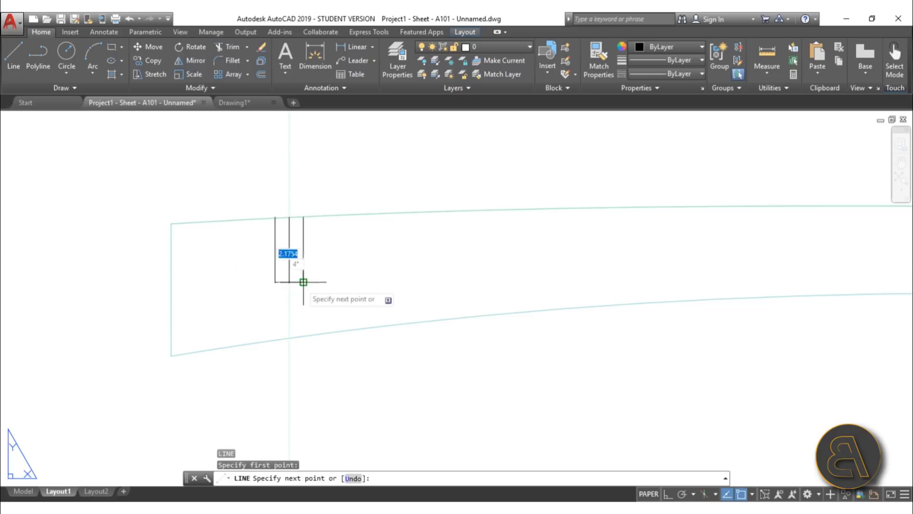
left_click(303, 283)
key("Escape")
left_click(288, 269)
key("Escape")
left_click(289, 248)
key("Delete")
scroll(378, 250, "down", 10)
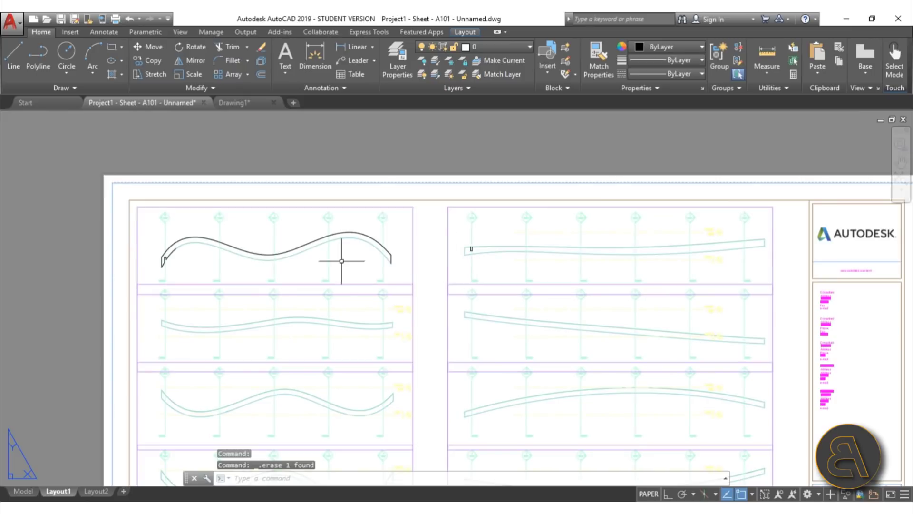
Switch to Drawing1 and set the colour of the entire pasted section outline to red
scroll(441, 254, "down", 4)
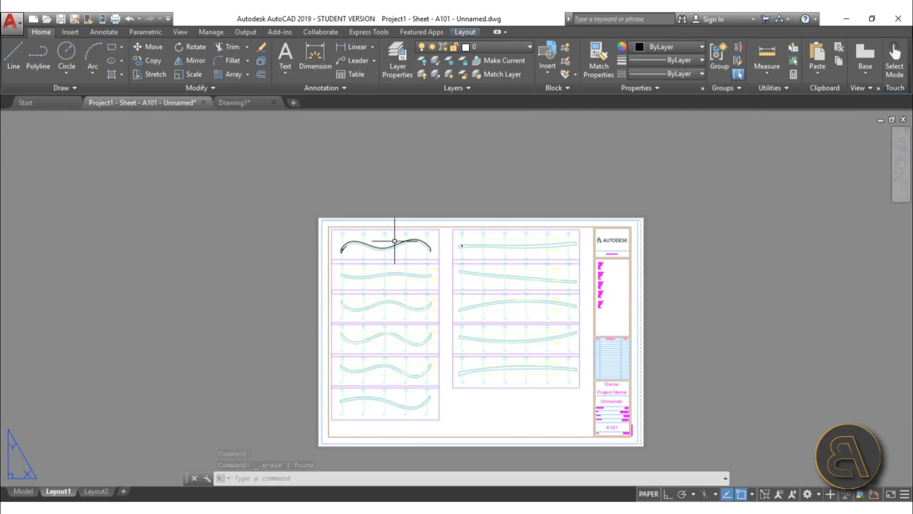
scroll(395, 243, "up", 2)
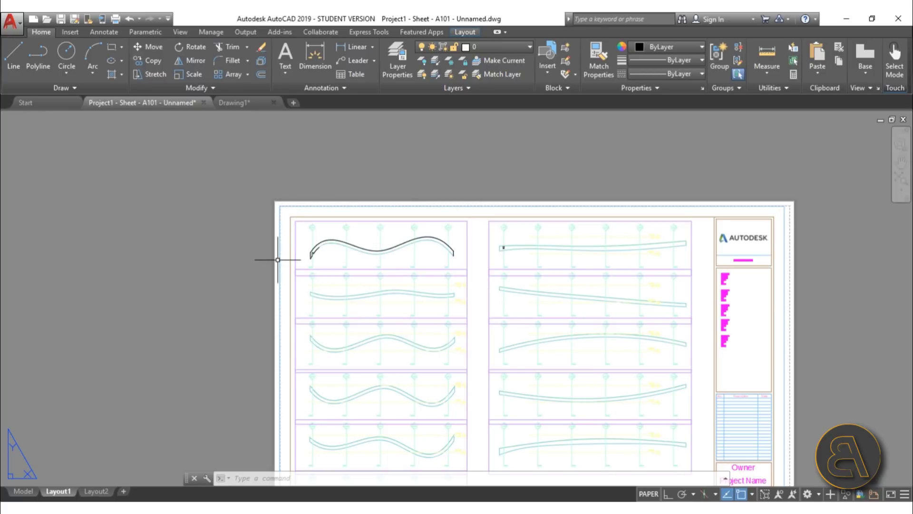
scroll(327, 264, "up", 2)
left_click(234, 101)
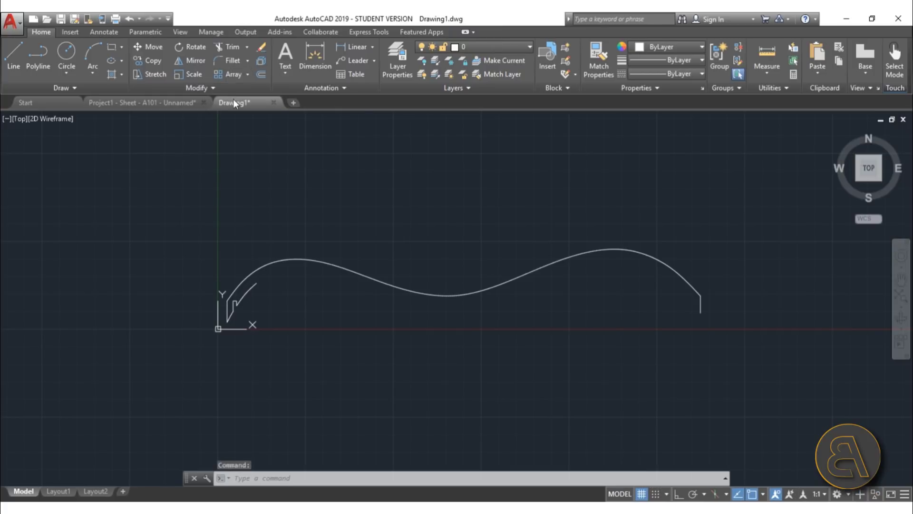
scroll(322, 241, "down", 8)
scroll(372, 239, "up", 2)
scroll(372, 240, "up", 2)
left_click(171, 205)
left_click(445, 326)
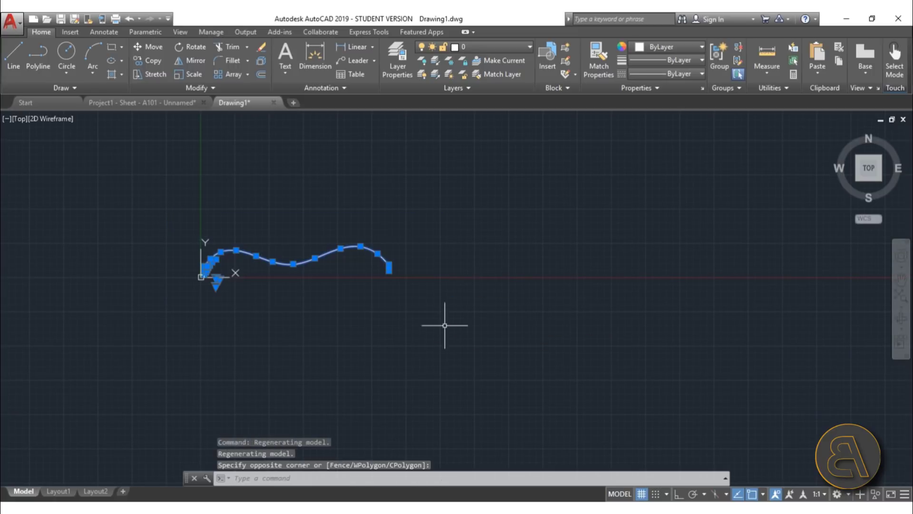
left_click(665, 47)
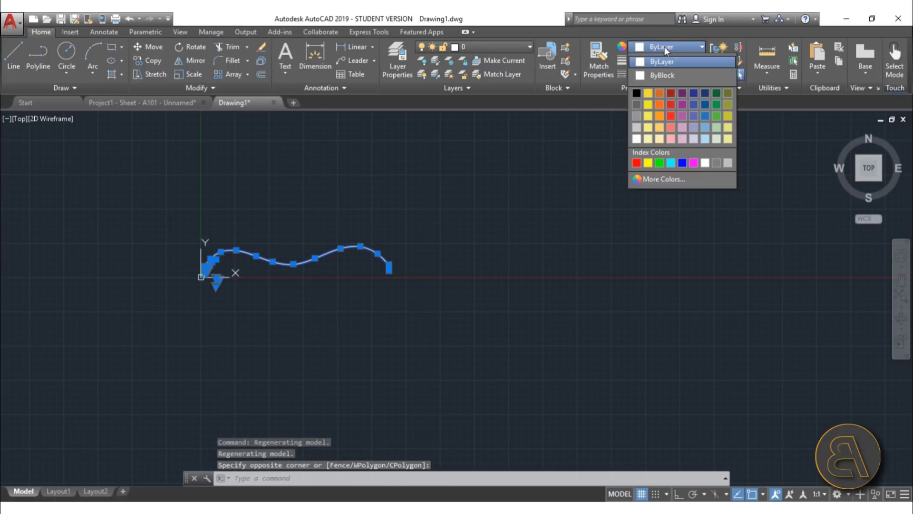
left_click(637, 163)
left_click(414, 268)
key("Escape")
key("Escape")
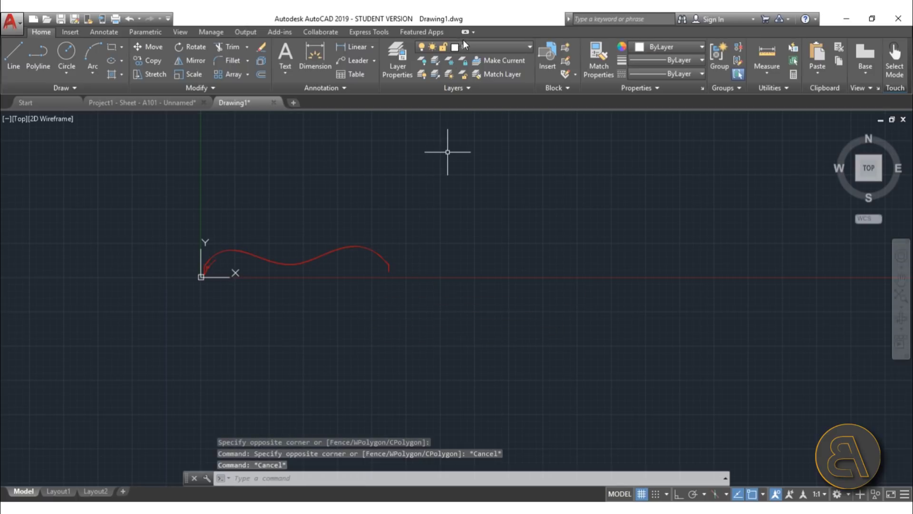
key("Escape")
Set the colour of layer 0 to red in the layer properties and close the layer manager
type("LA")
key("Return")
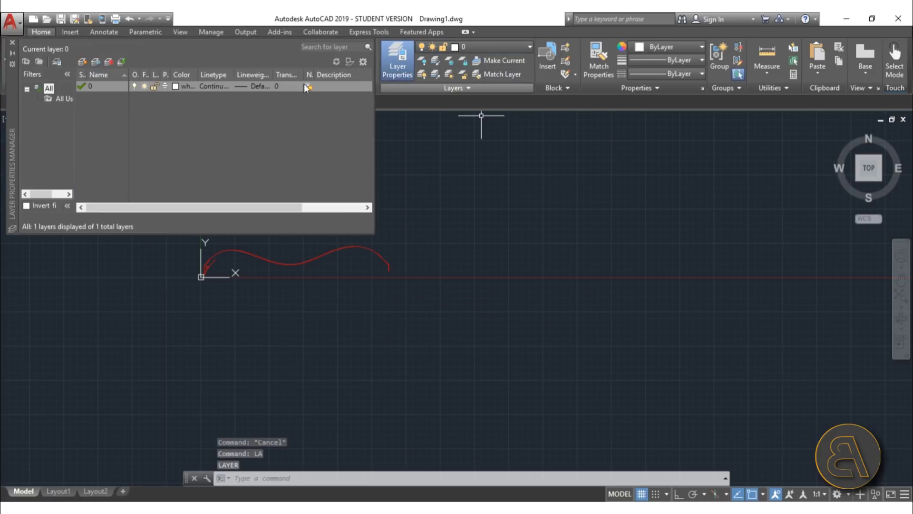
left_click(175, 87)
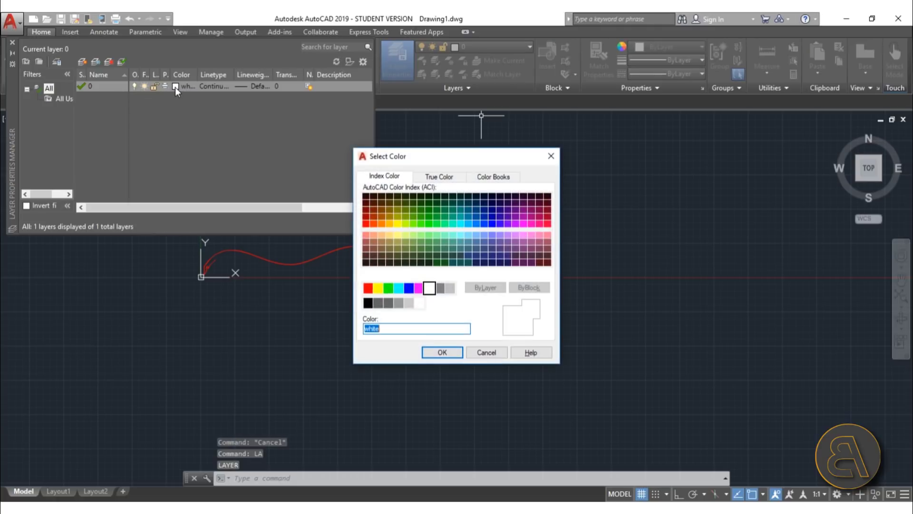
left_click(367, 288)
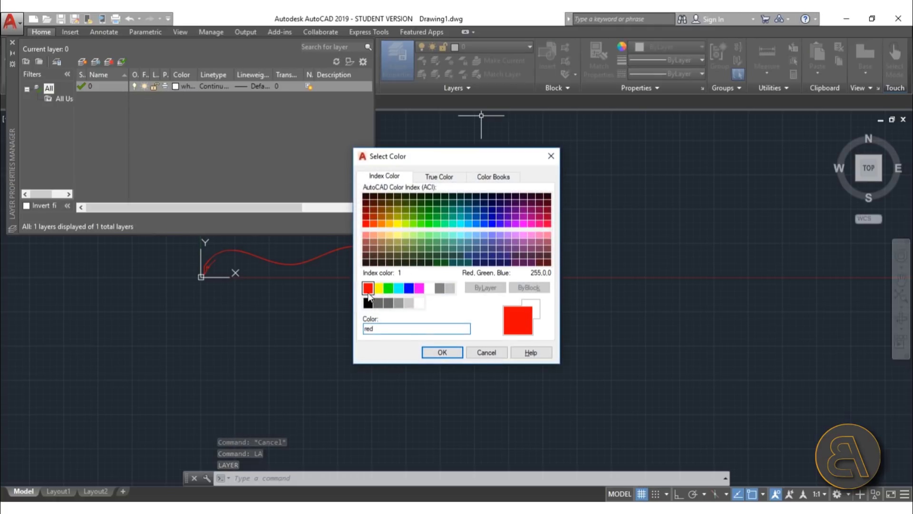
left_click(433, 352)
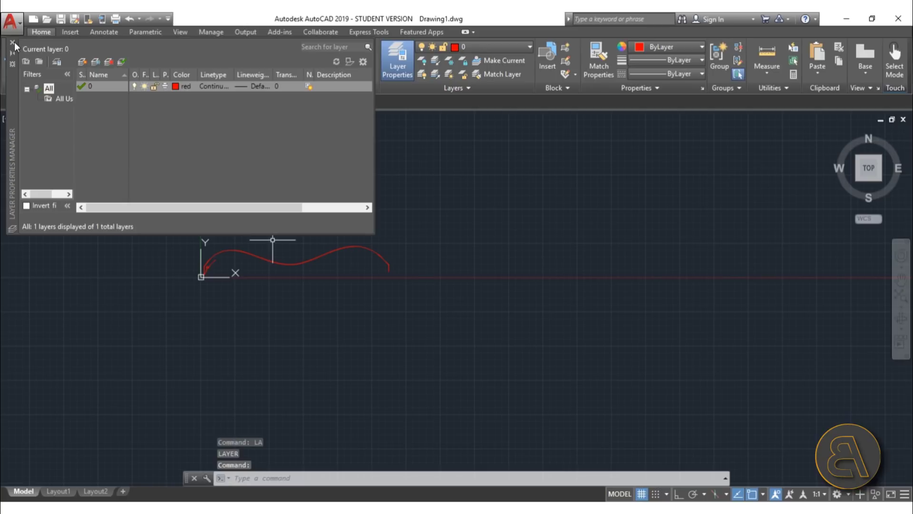
left_click(12, 42)
key("Escape")
key("Escape")
Add the single-line text "1" above the left part of the outline with height 0.2000 and rotation 0
scroll(152, 233, "up", 4)
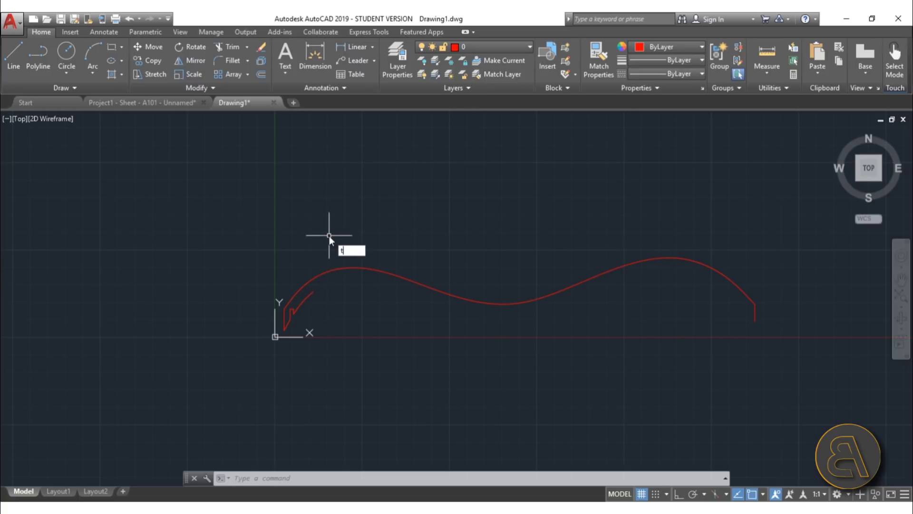
type("X")
key("Down")
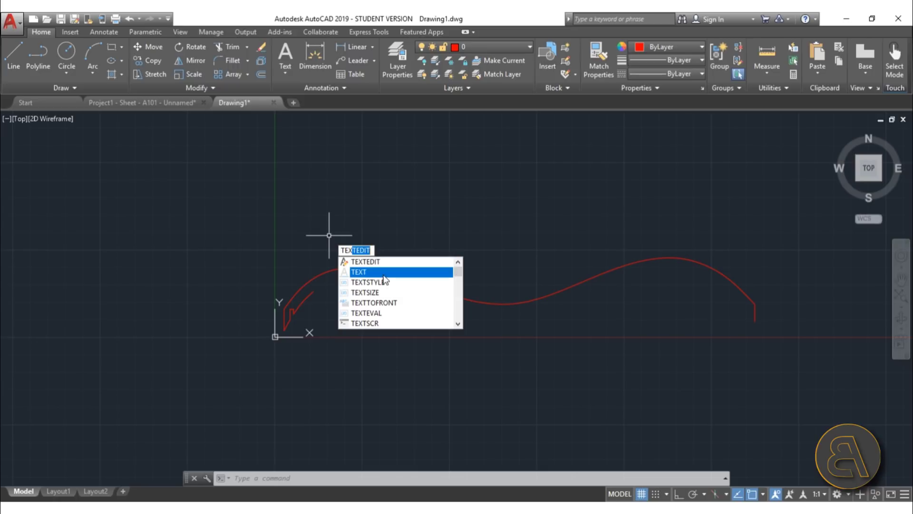
key("Return")
left_click(329, 226)
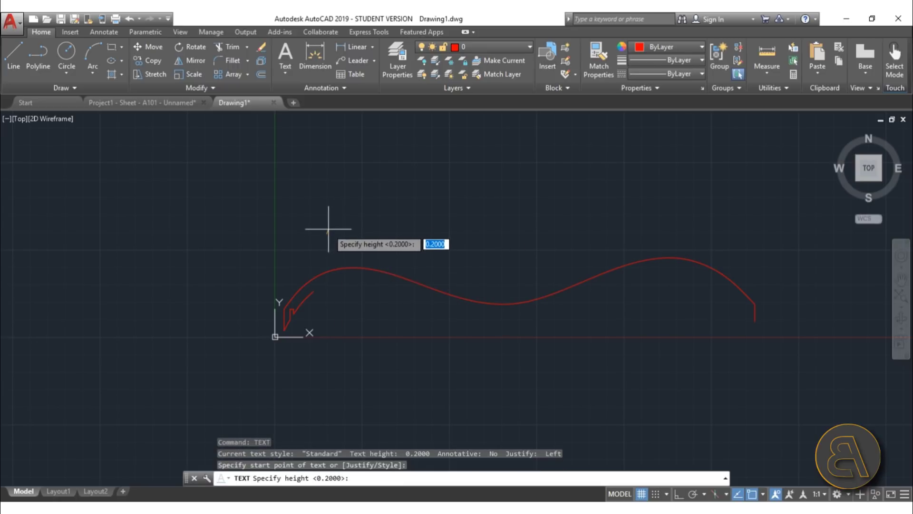
key("Return")
key("Return")
scroll(323, 232, "up", 2)
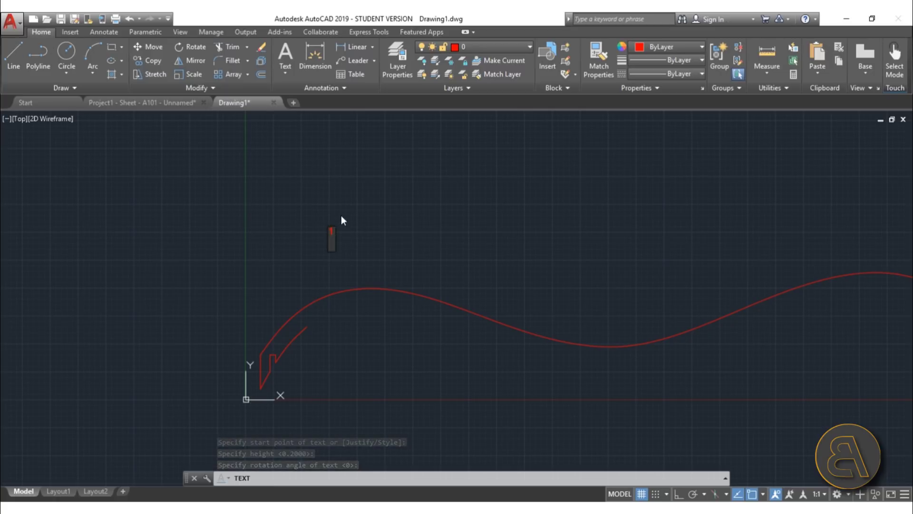
key("Escape")
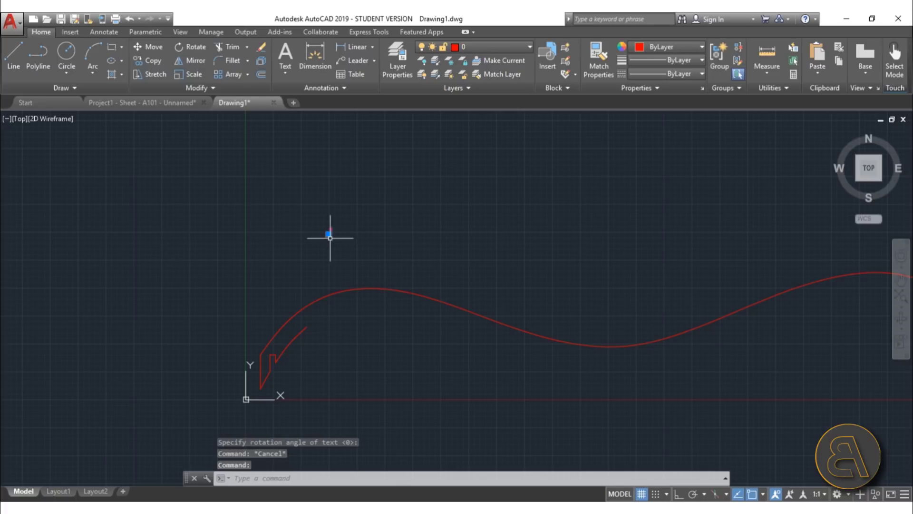
Move the number 1 just below the outline's upper curve near its first crest and colour it blue
left_click(328, 235)
left_click(327, 309)
scroll(333, 310, "up", 5)
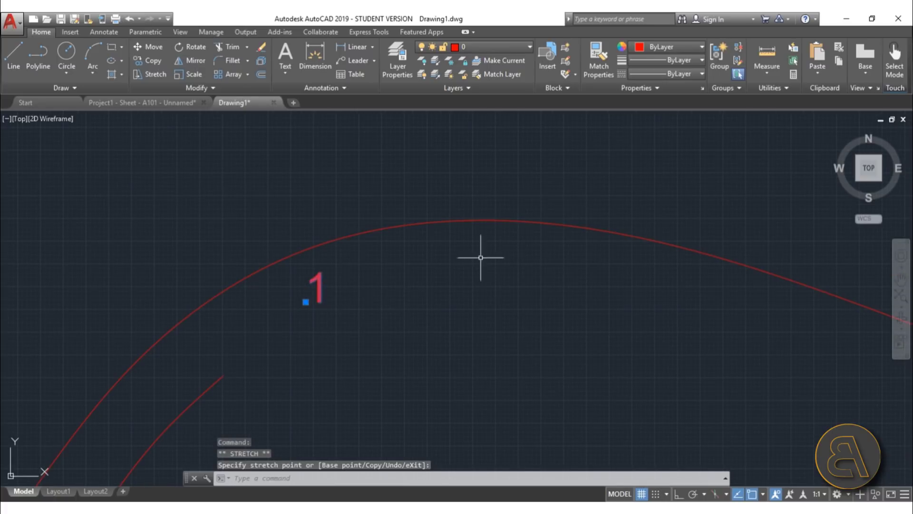
left_click(670, 47)
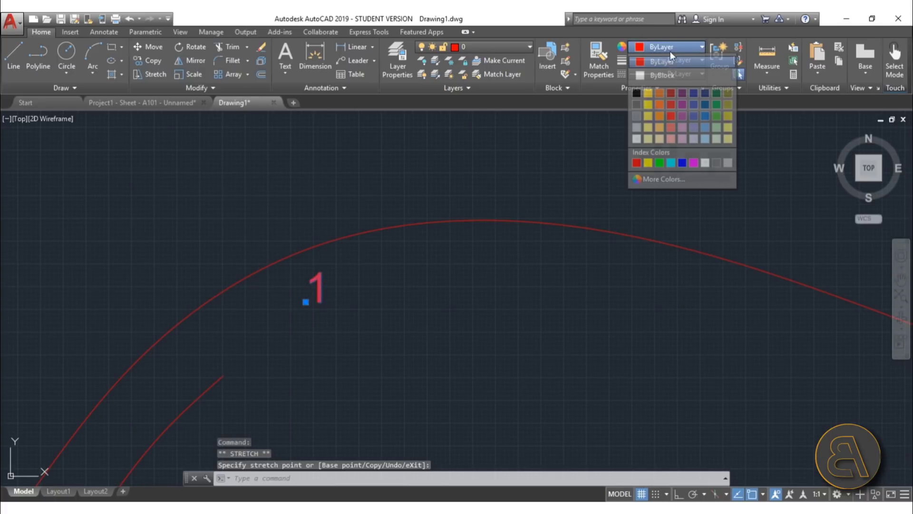
left_click(681, 163)
key("Escape")
key("Escape")
key("Escape")
scroll(330, 310, "down", 3)
scroll(320, 180, "up", 4)
scroll(296, 276, "down", 6)
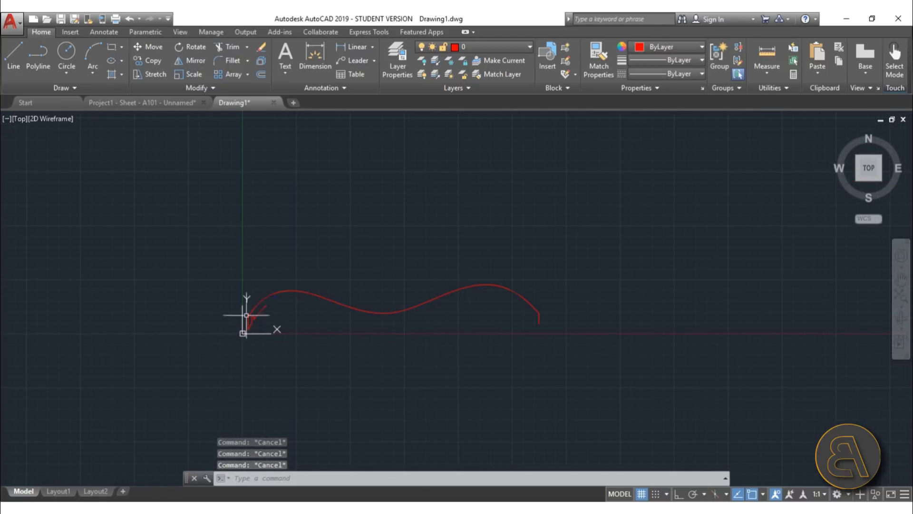
Return to the Project1 sheet drawing and look over both columns of roof sections
left_click(117, 101)
scroll(347, 198, "down", 3)
scroll(344, 201, "up", 2)
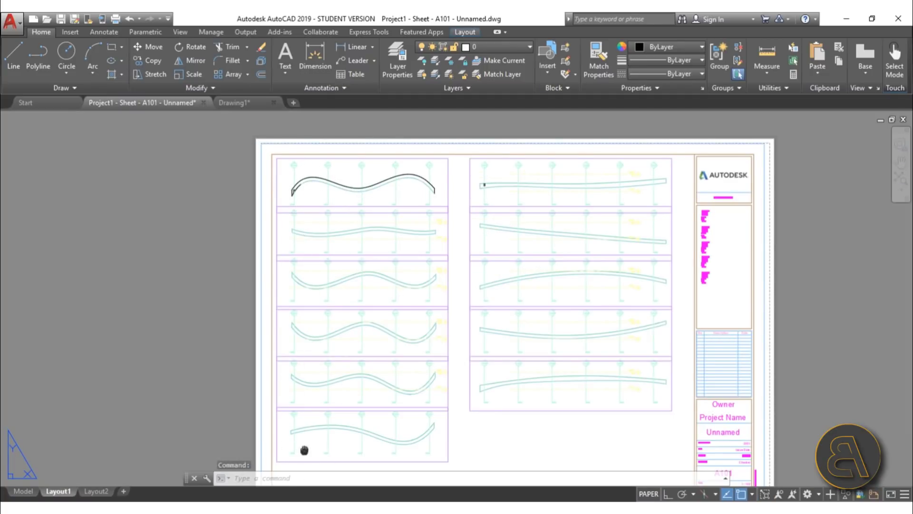
middle_click_drag(302, 418, 291, 373)
scroll(324, 372, "down", 5)
scroll(375, 290, "up", 4)
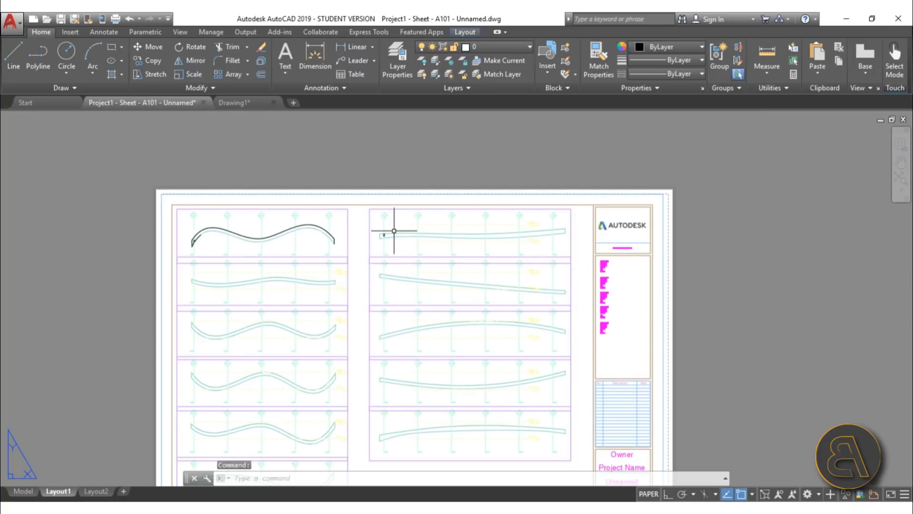
middle_click_drag(404, 446, 385, 328)
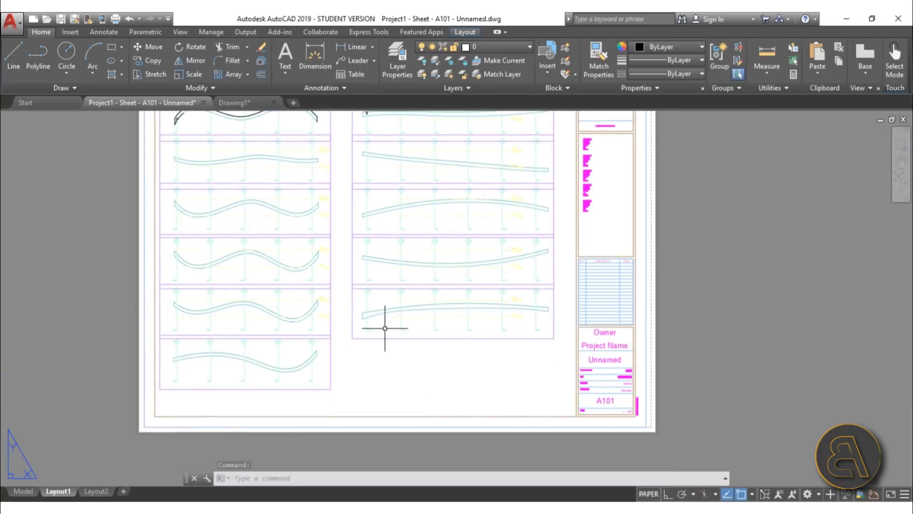
scroll(456, 283, "down", 3)
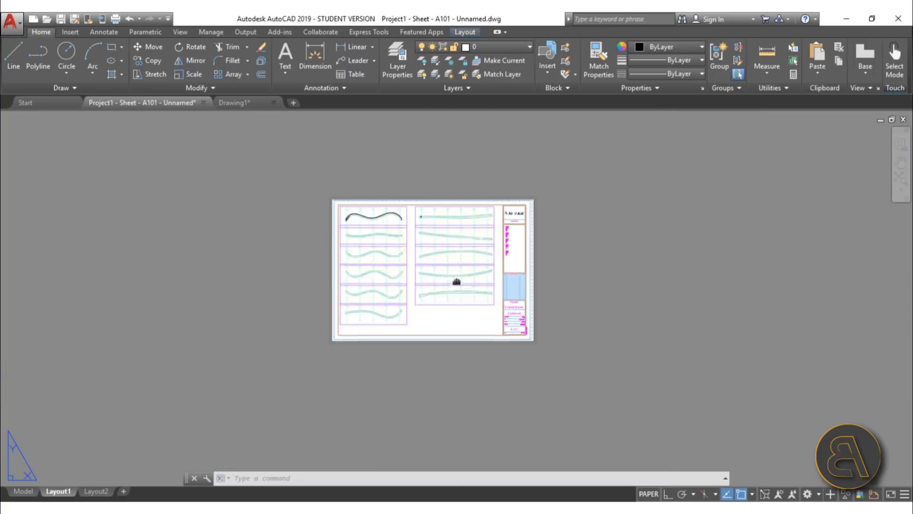
scroll(382, 227, "up", 3)
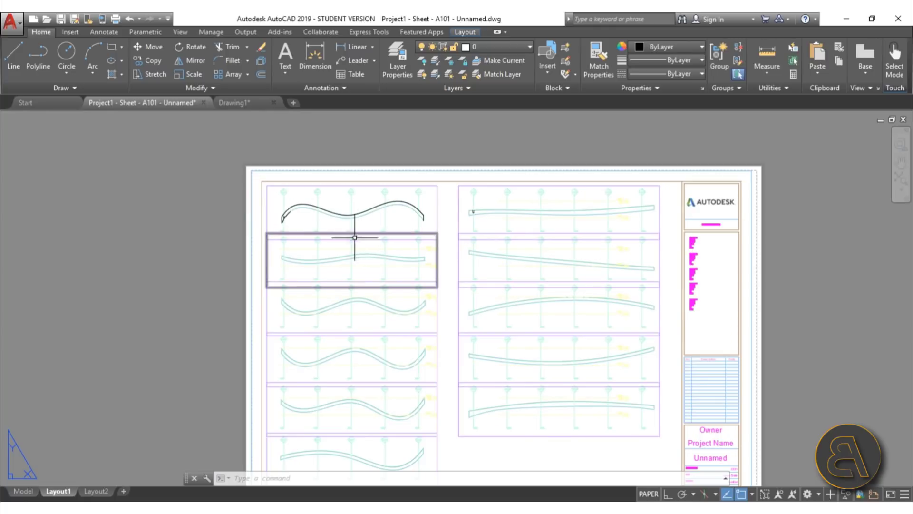
Review the remaining roof sections on the sheet, then switch to Drawing1 and inspect the red outline with its blue number 1
scroll(356, 236, "down", 4)
scroll(324, 189, "up", 2)
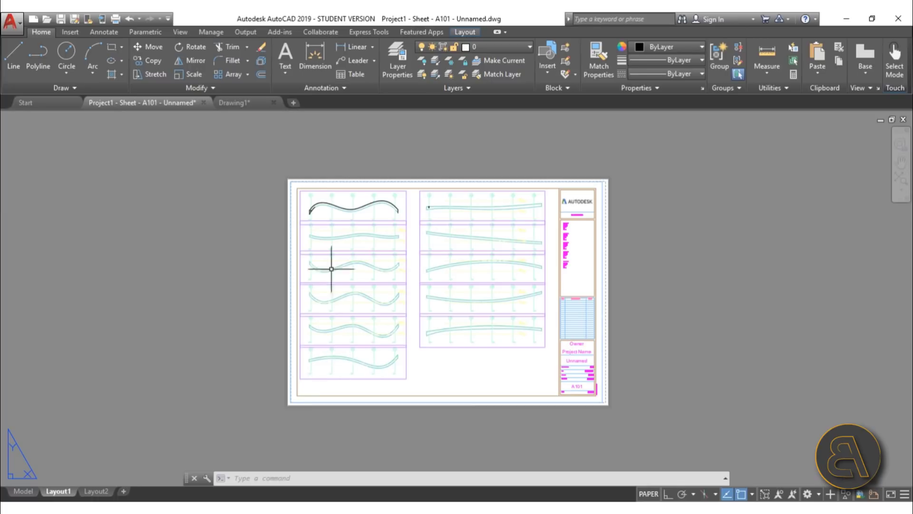
scroll(351, 245, "up", 2)
scroll(286, 193, "down", 2)
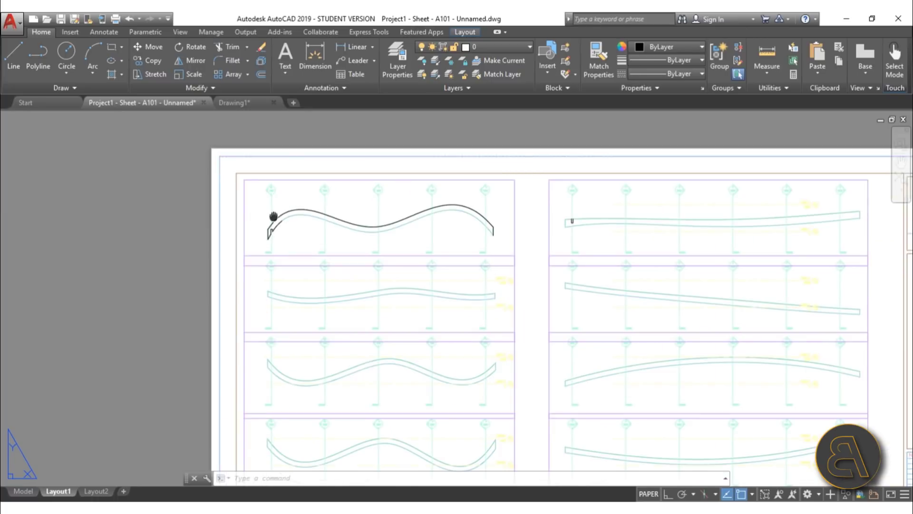
scroll(291, 257, "down", 3)
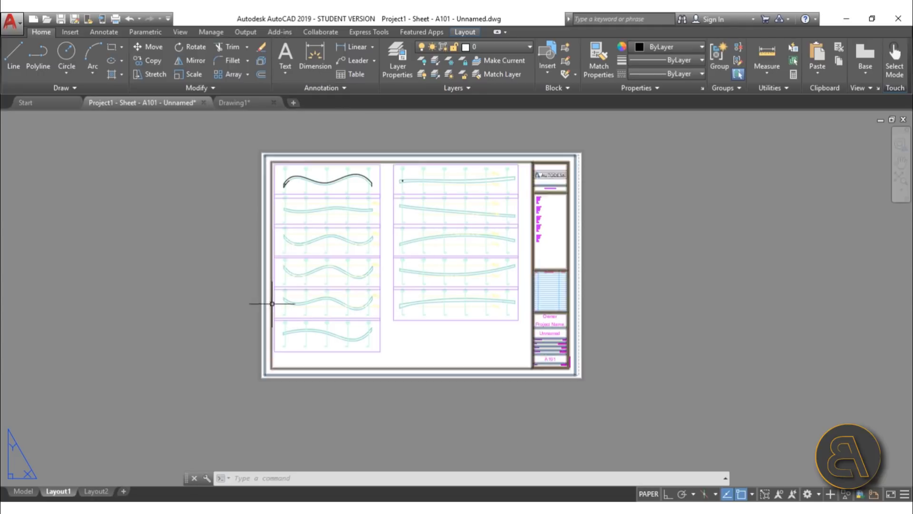
left_click(234, 102)
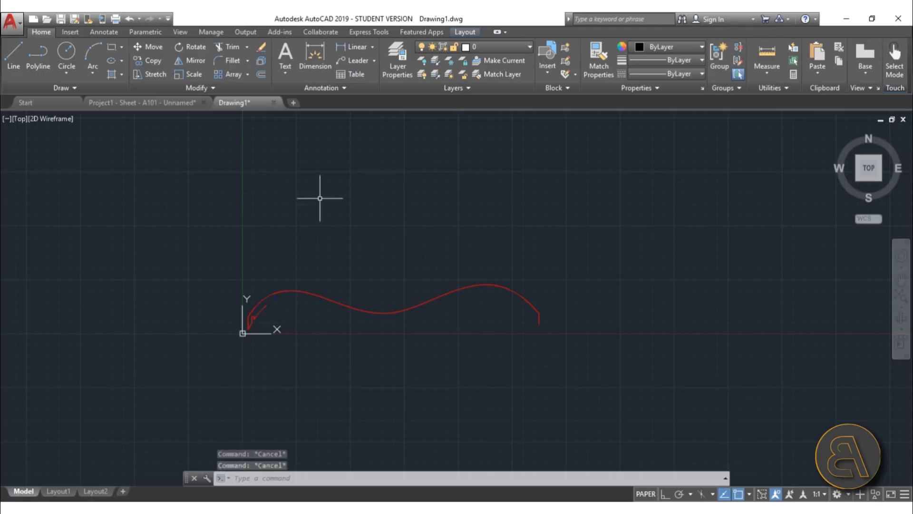
key("Escape")
key("Escape")
scroll(280, 296, "up", 5)
scroll(324, 285, "down", 4)
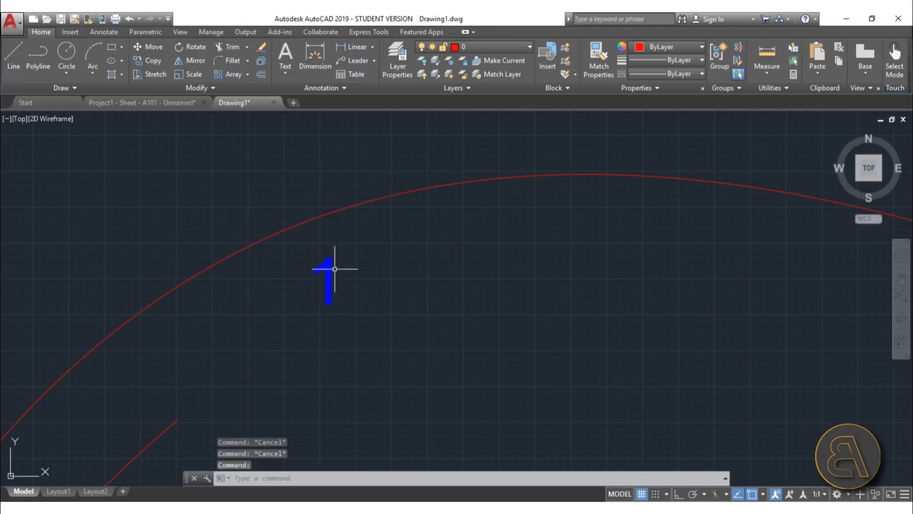
scroll(314, 285, "down", 3)
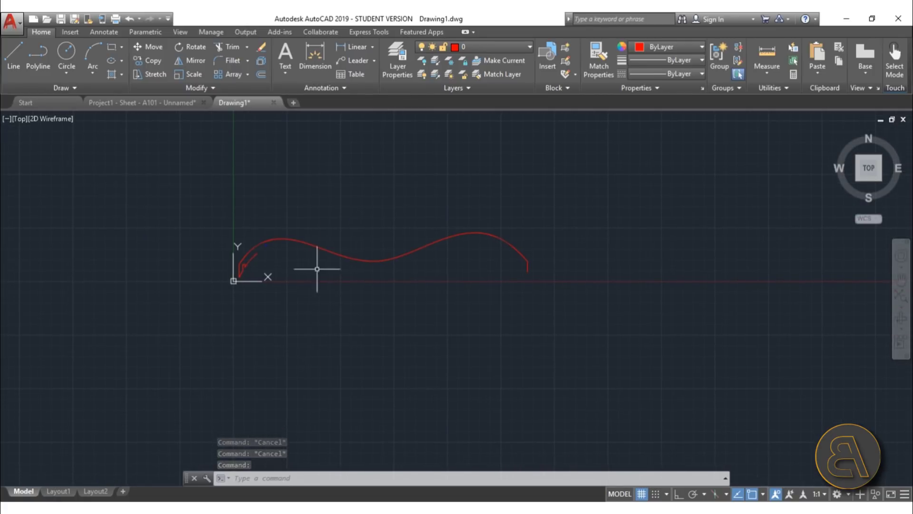